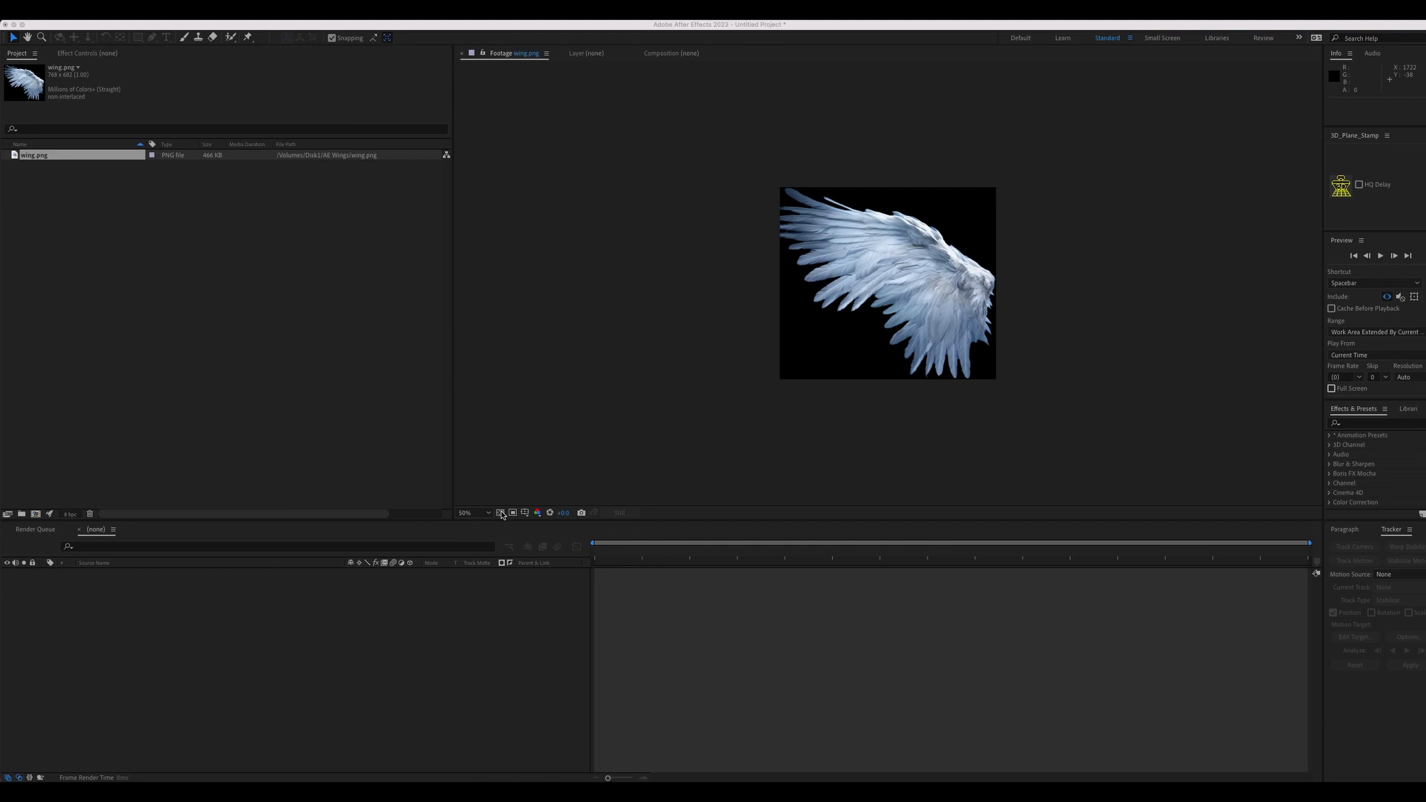
Step: Check the transparent background of the wing.png footage and create a new composition from it
left_click(502, 514)
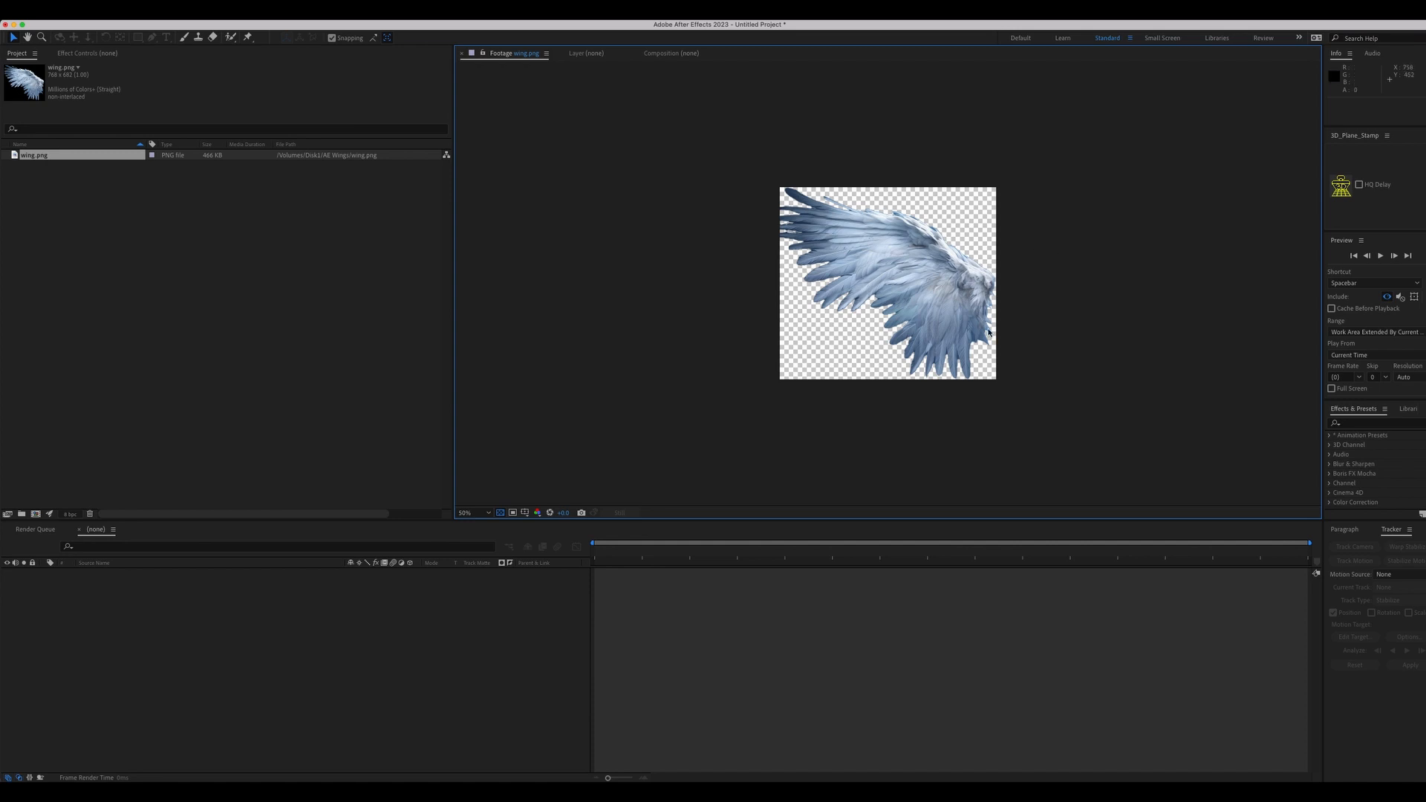
left_click(502, 513)
left_click(16, 156)
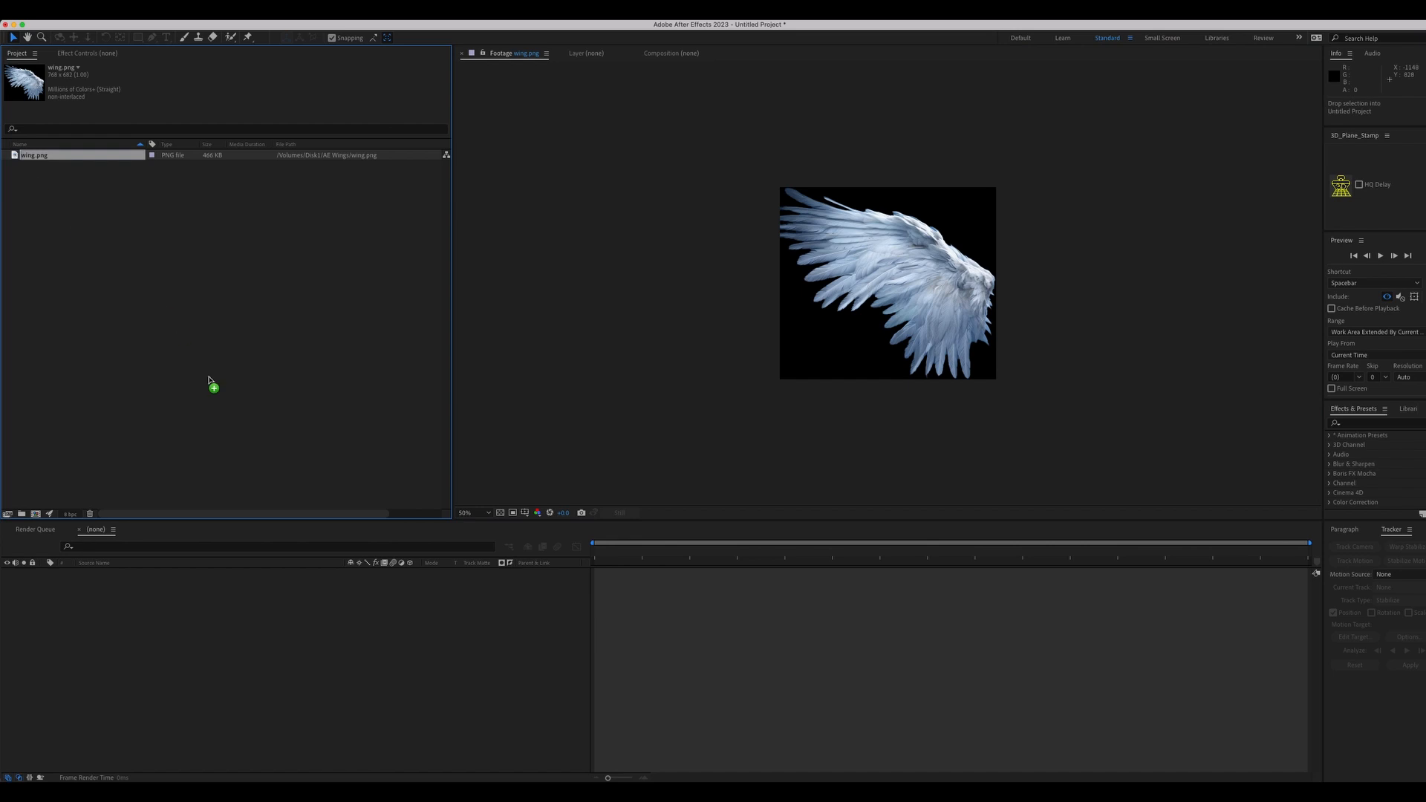
left_click(37, 515)
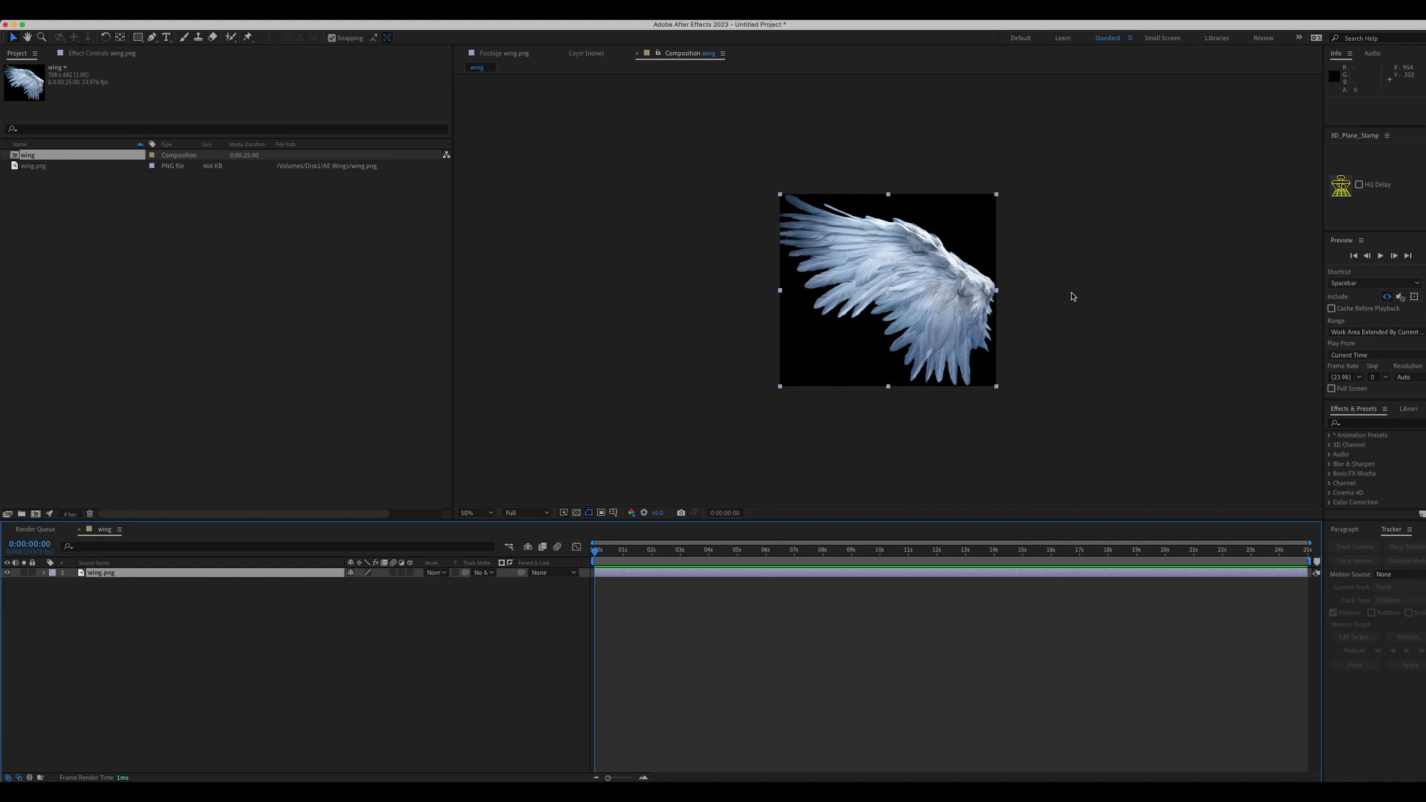
Step: Draw a closed five-point Pen mask around the inner shoulder section of the wing on the wing.png layer
left_click(152, 37)
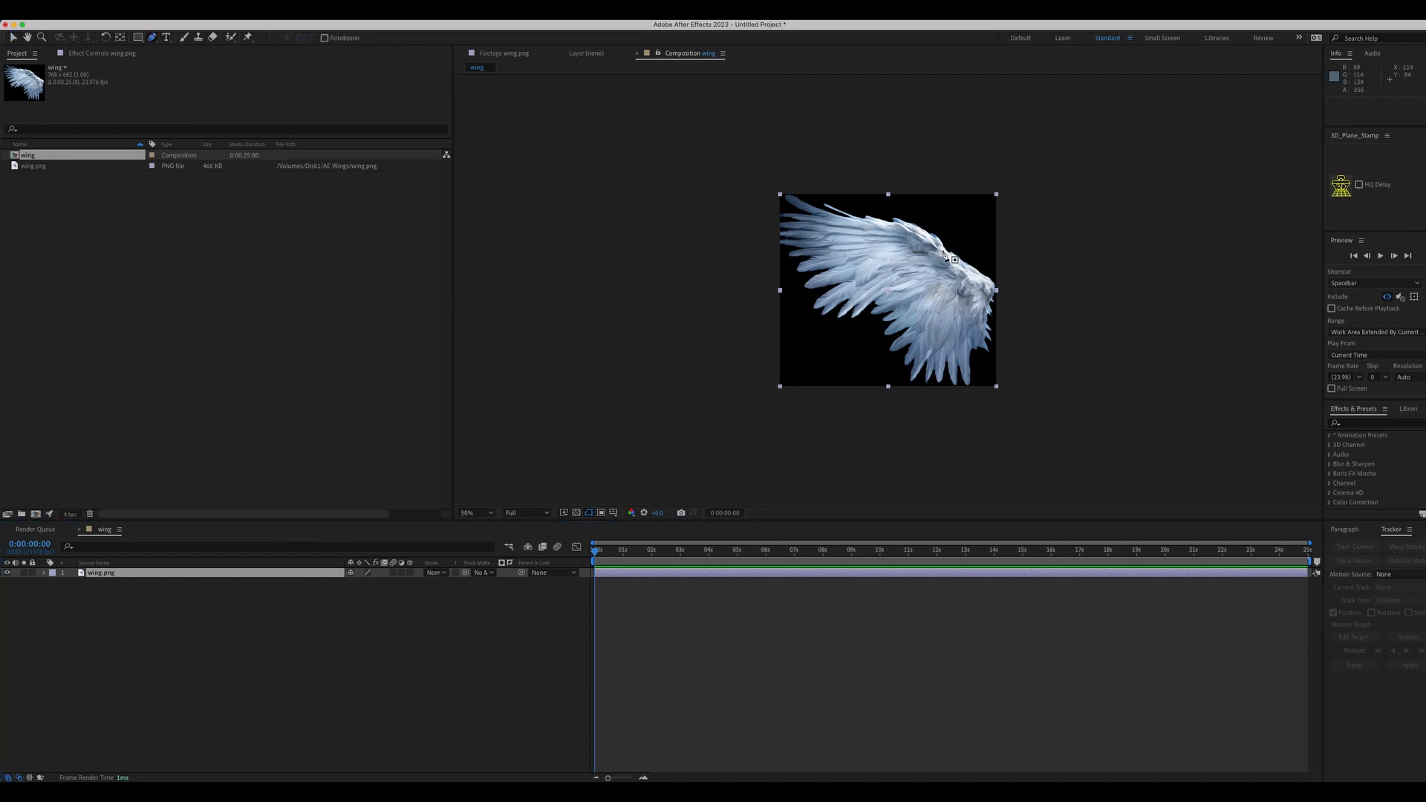
left_click(1034, 282)
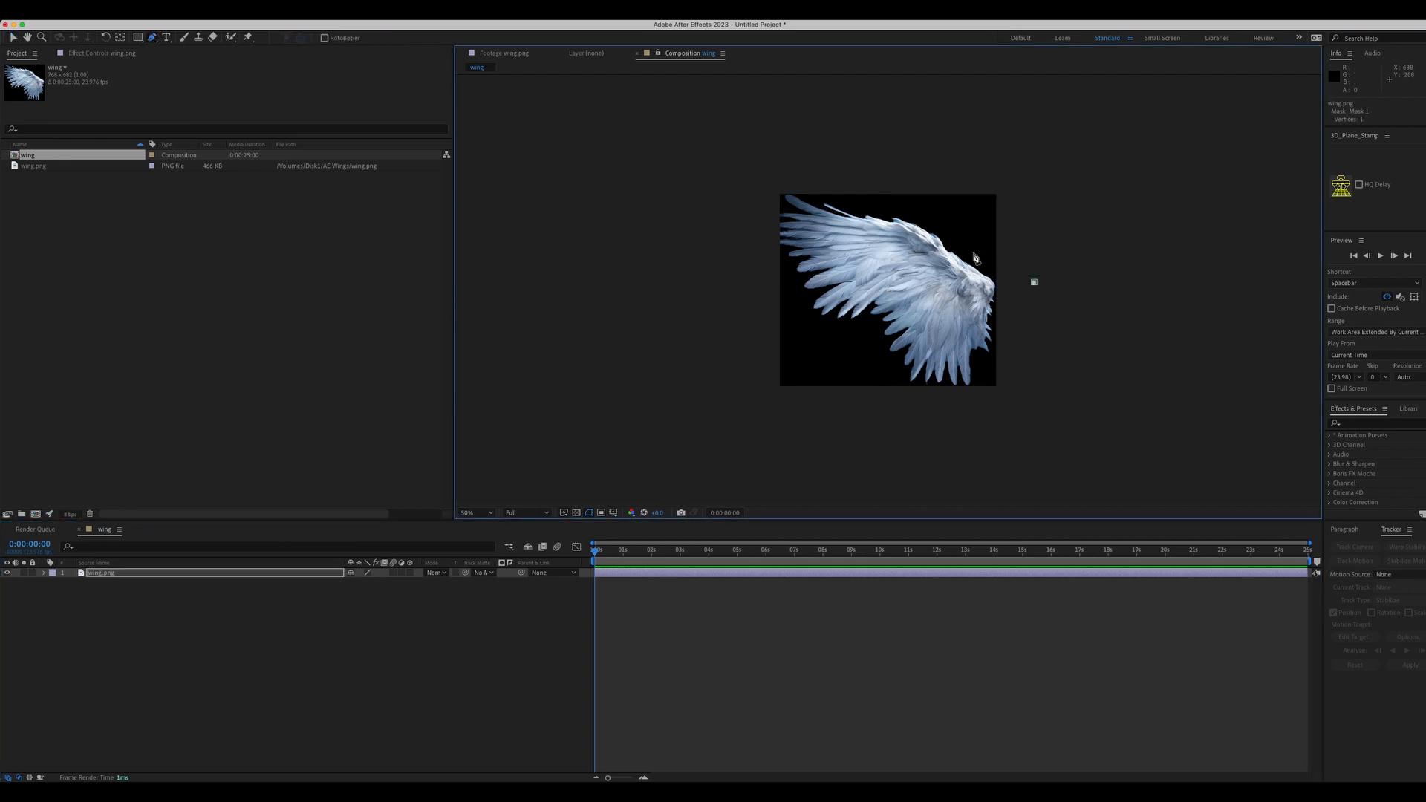
left_click(969, 253)
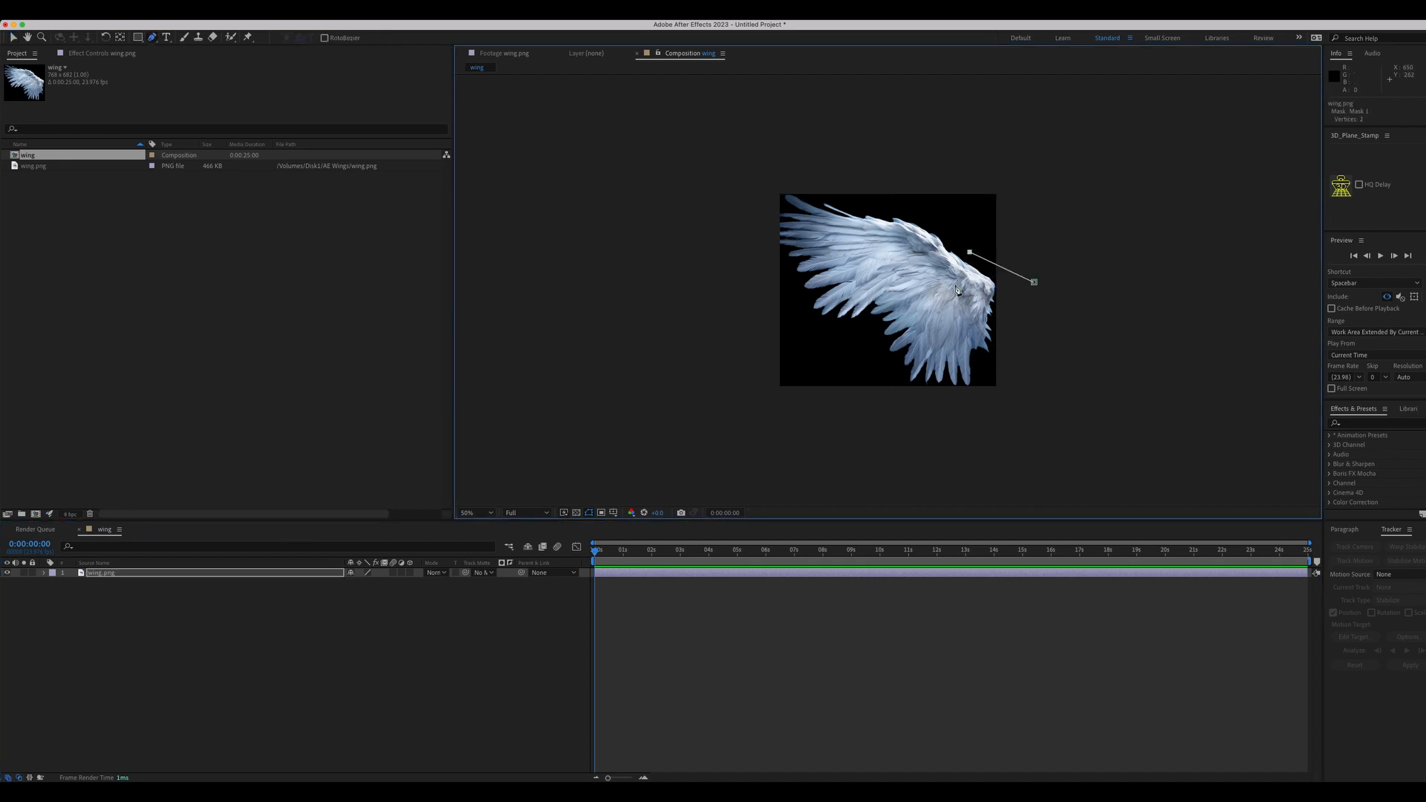
left_click(888, 382)
left_click(983, 421)
left_click(1035, 353)
left_click_drag(1034, 282, 1039, 279)
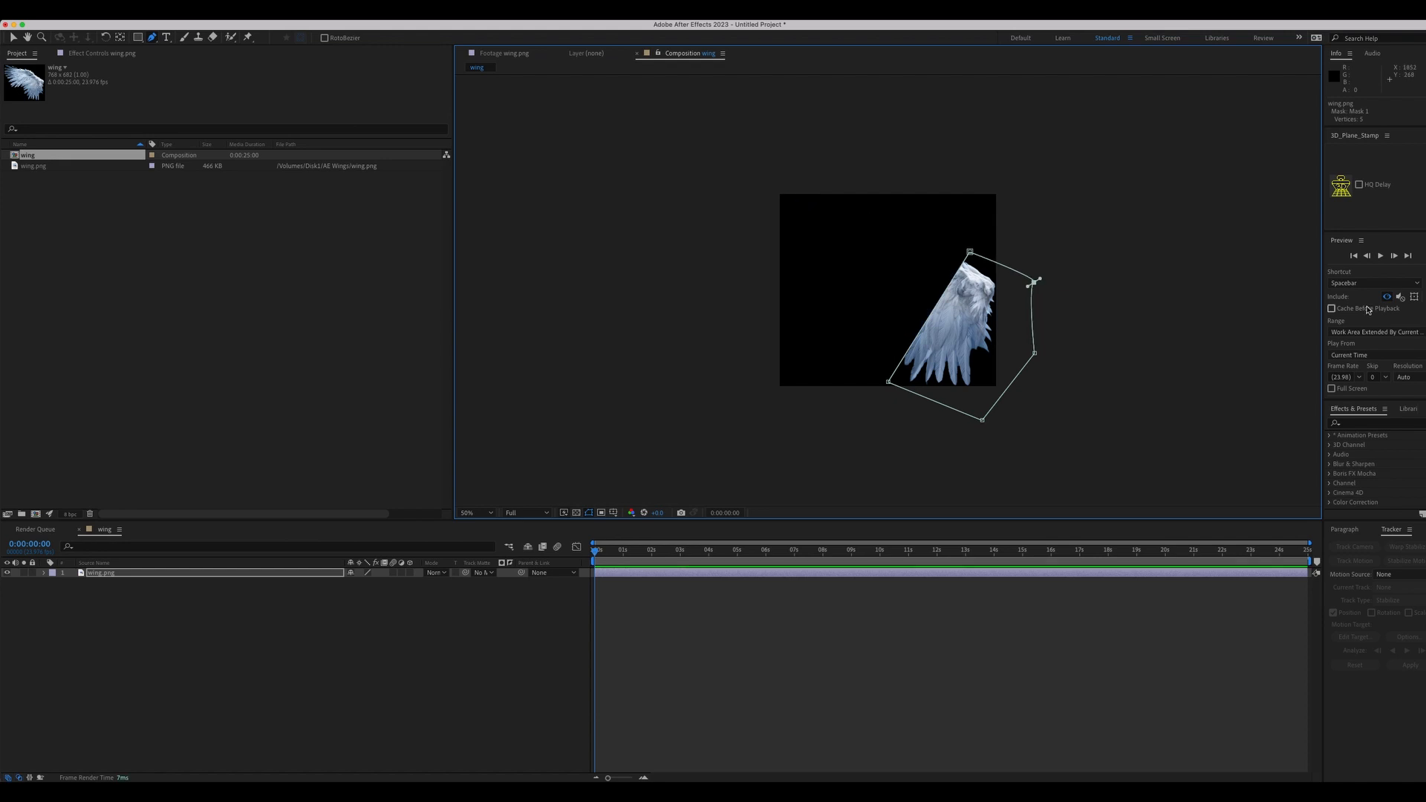
Step: Duplicate the masked wing.png layer and set the copy's Mask 1 mode to Subtract
left_click(89, 573)
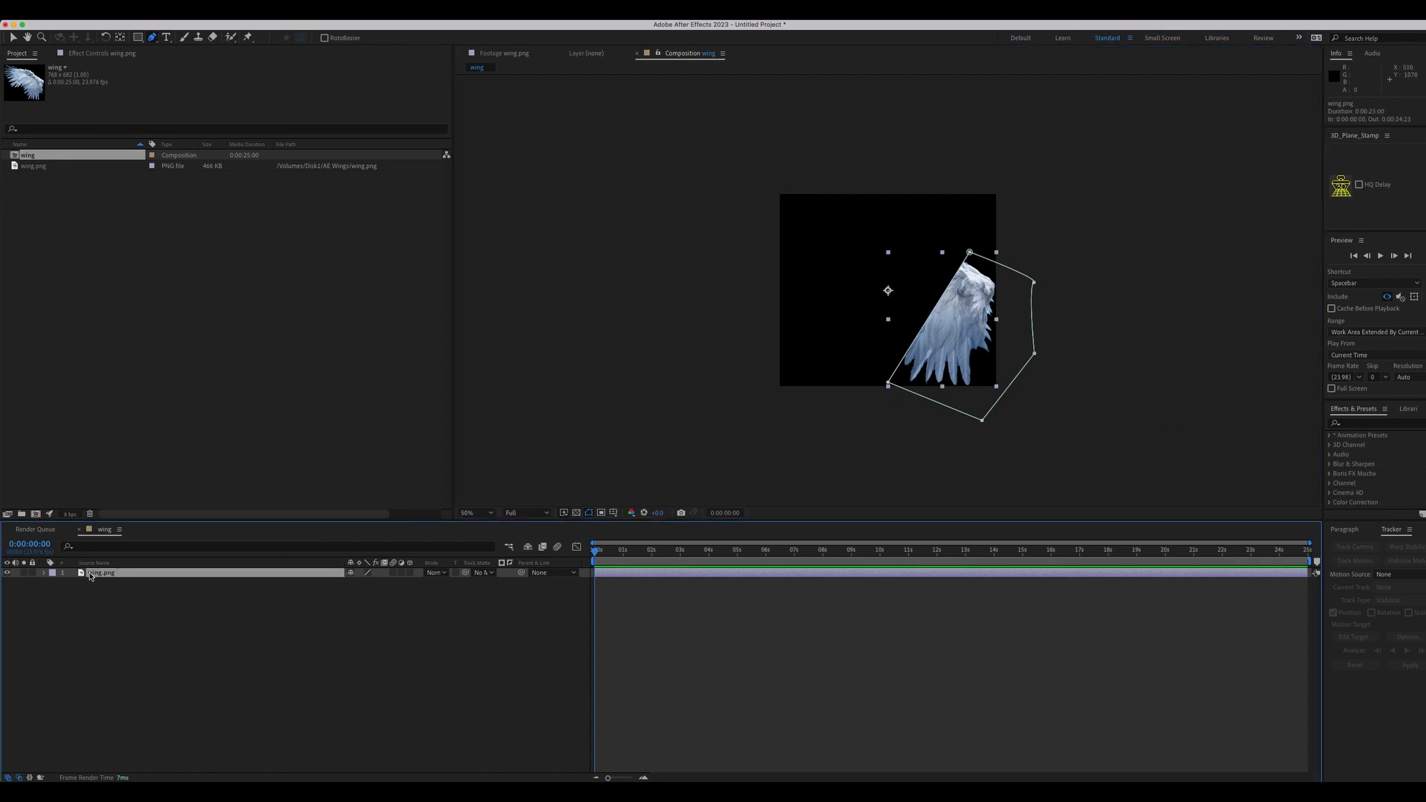
key("super+d")
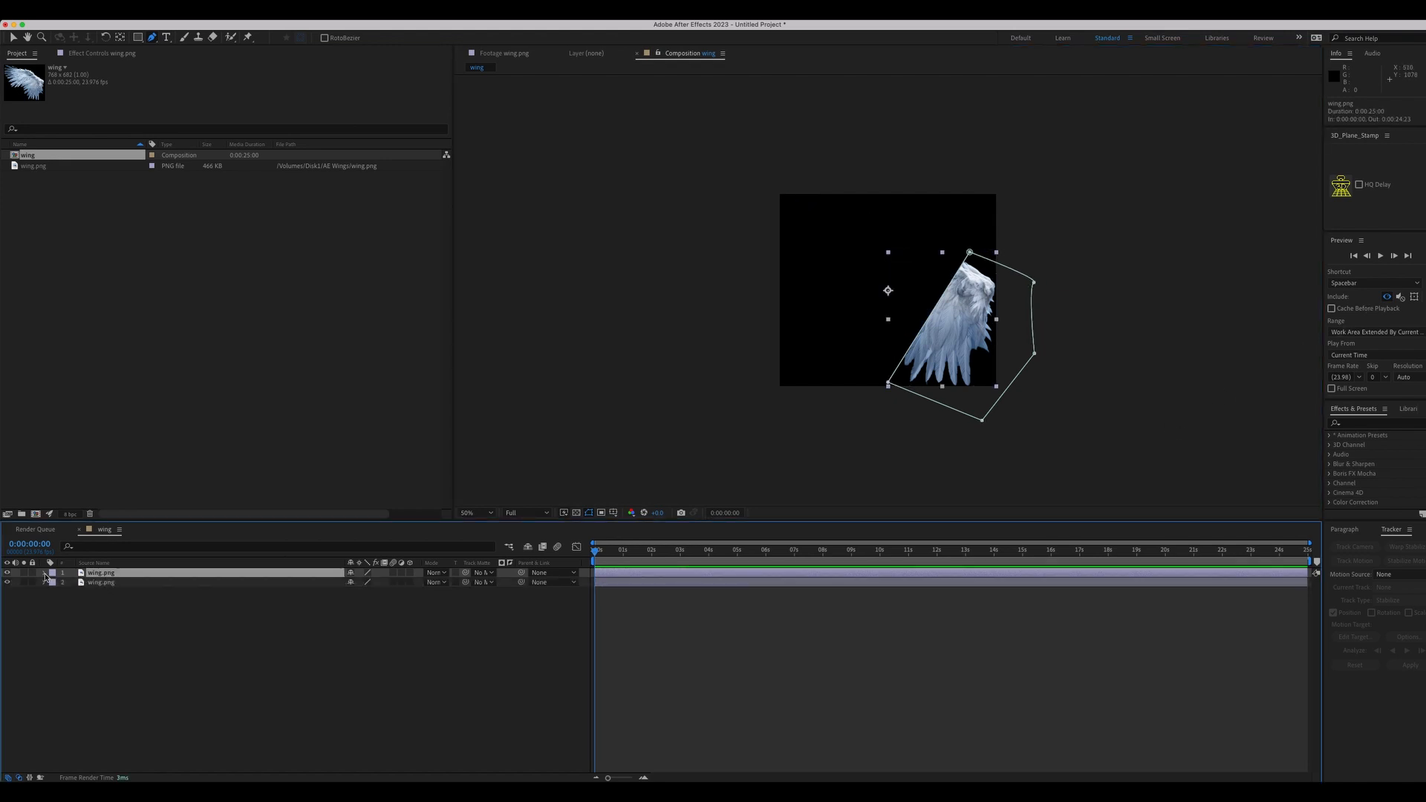
key("m")
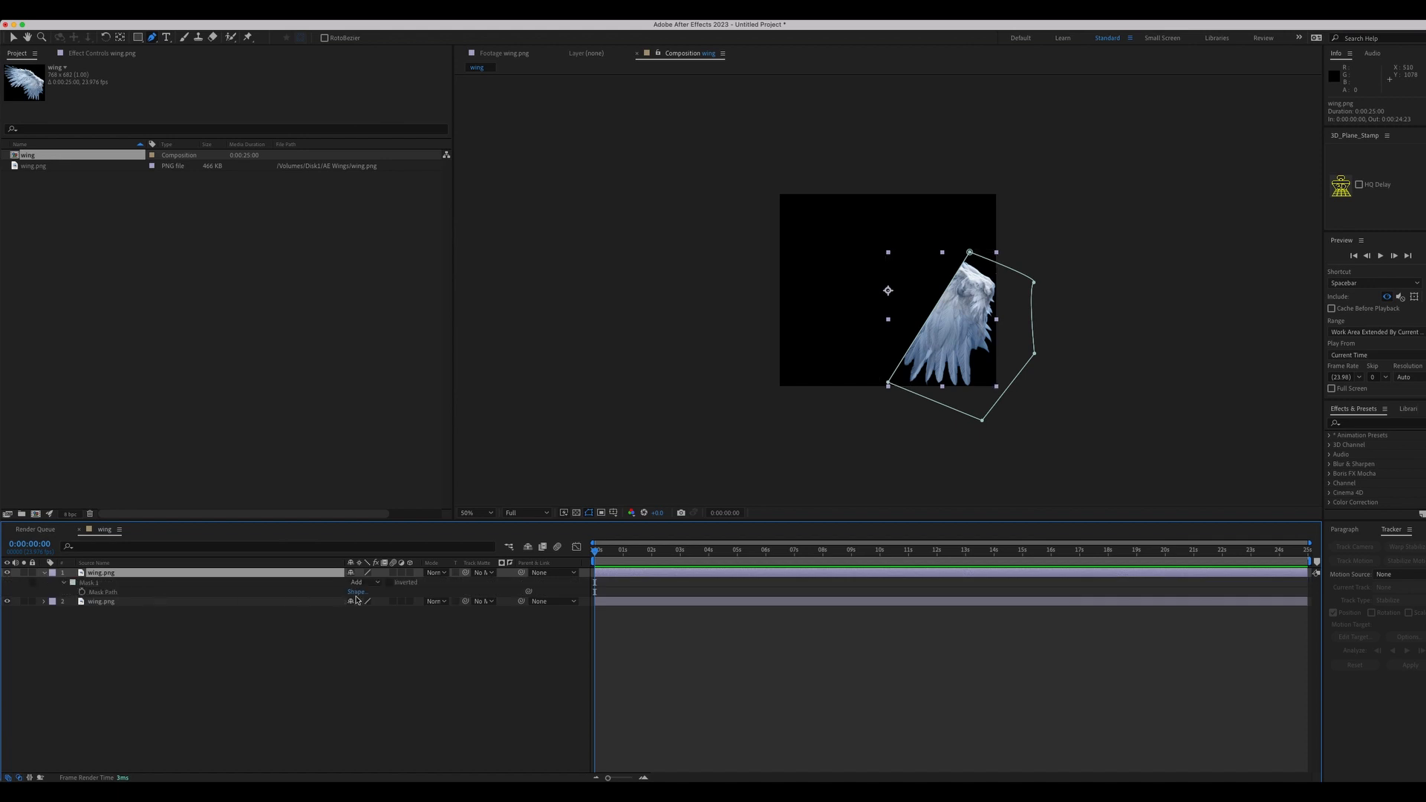
left_click(364, 582)
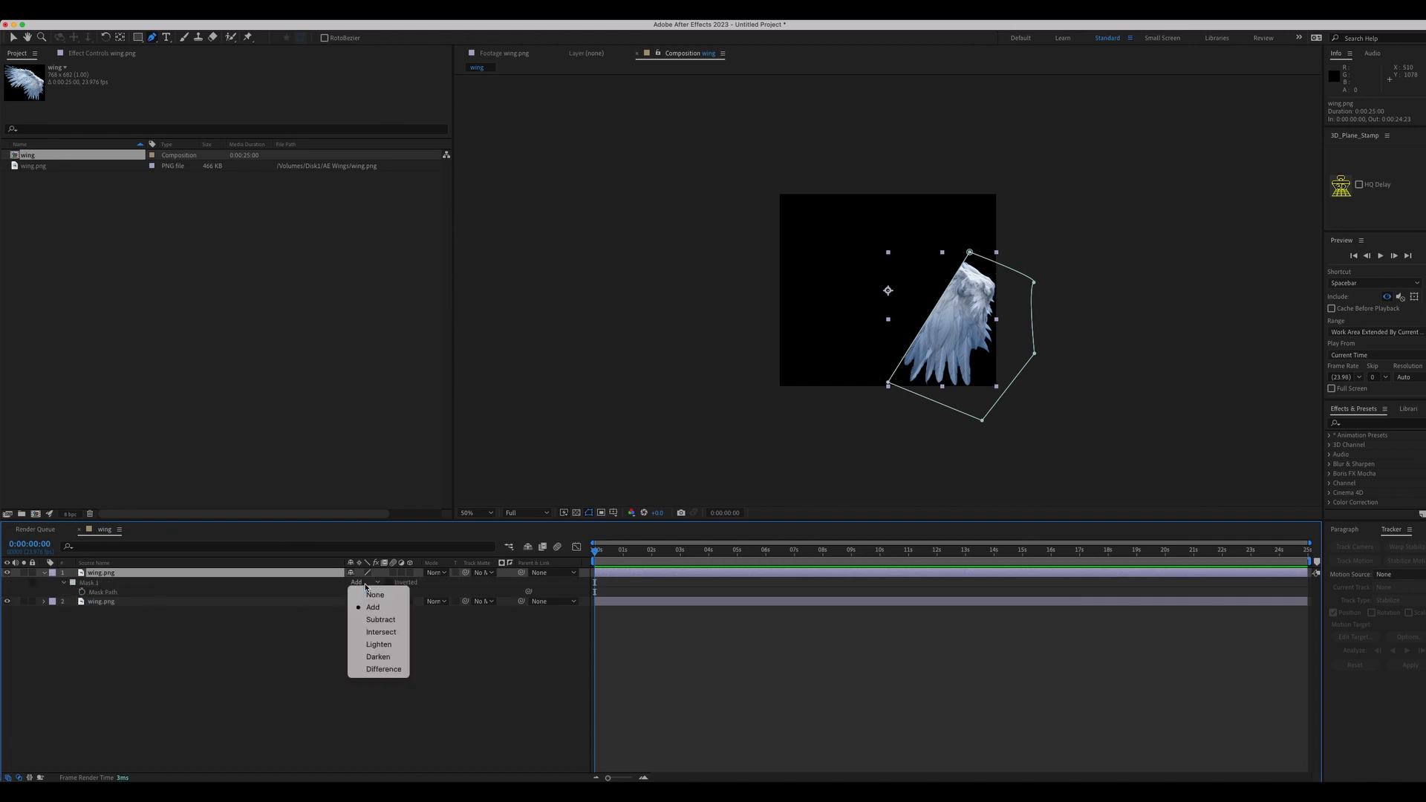
left_click(371, 620)
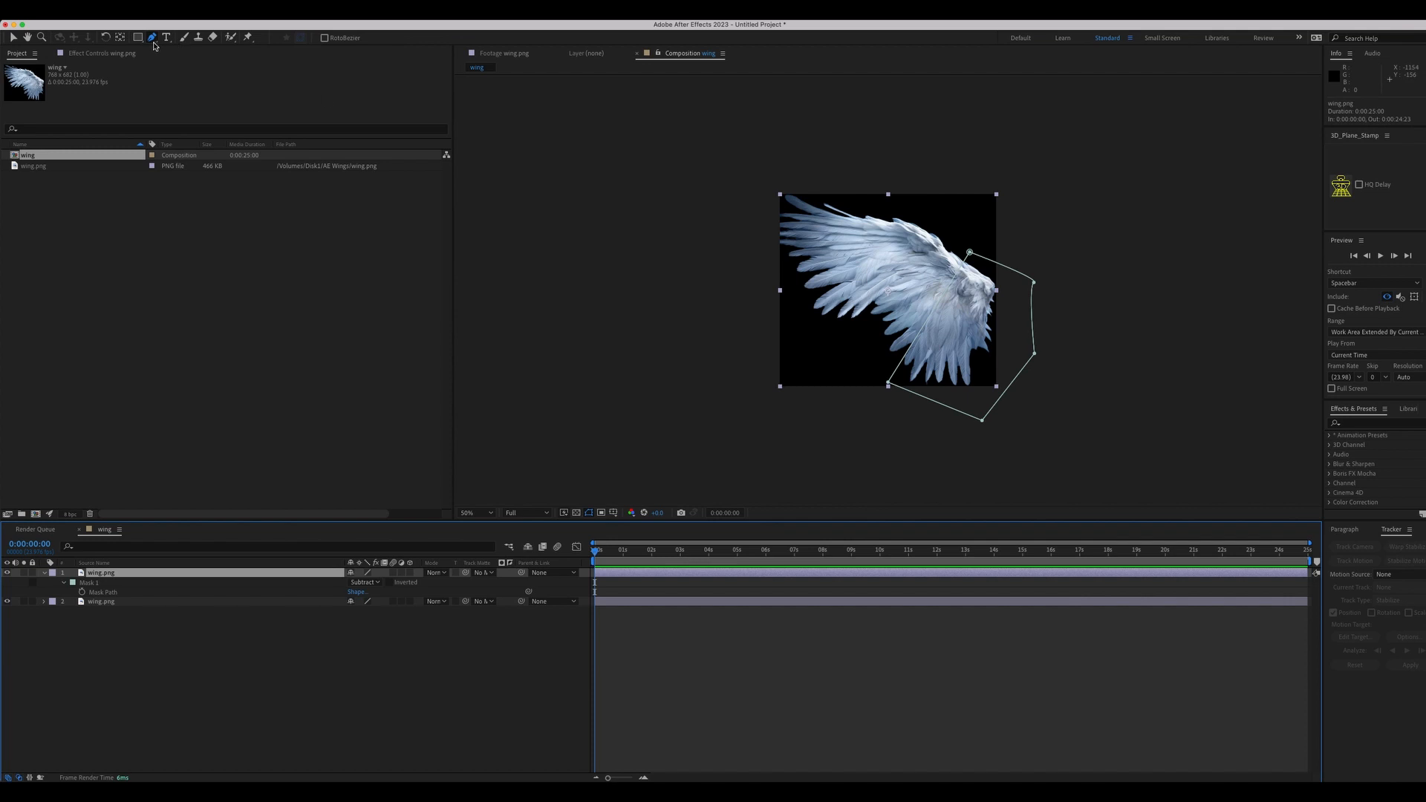
Step: Draw a second closed Pen mask around the outer tip section of the wing on the upper wing.png layer
left_click(751, 155)
left_click(940, 176)
left_click(948, 221)
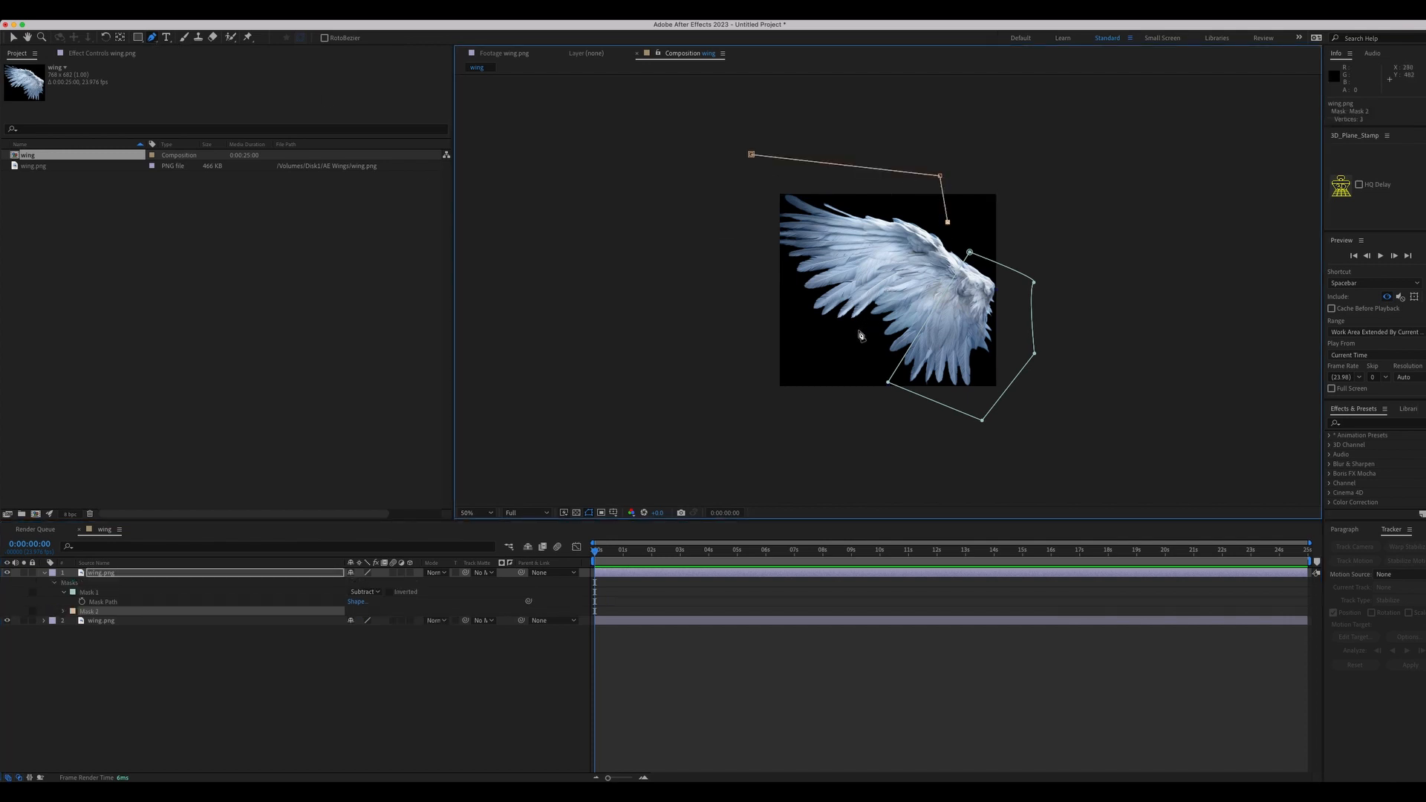
left_click(840, 346)
left_click(722, 295)
left_click(751, 154)
left_click(751, 155)
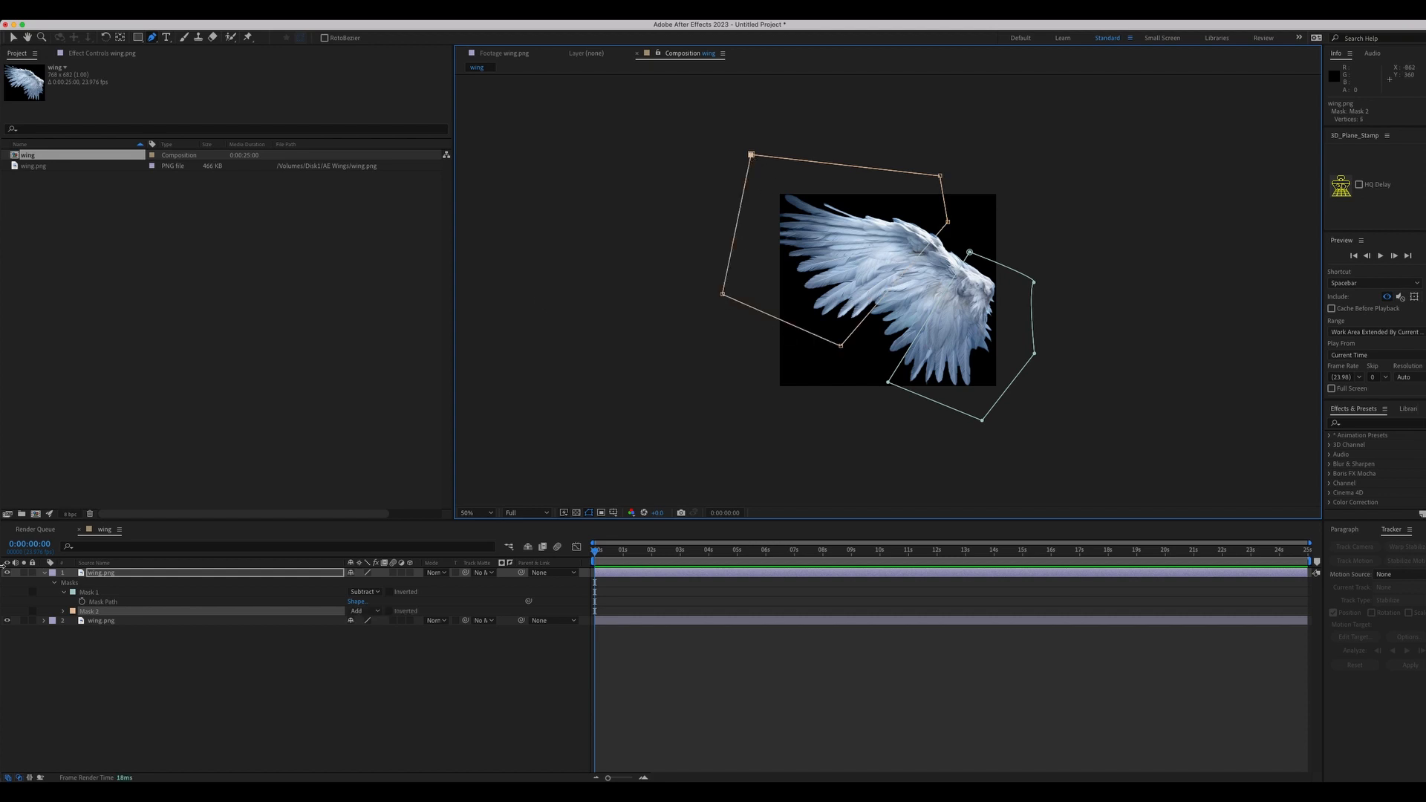
Step: Set Mask 2 to Subtract to isolate the wing's middle section, and hide the shoulder layer beneath it
left_click(365, 611)
left_click(367, 646)
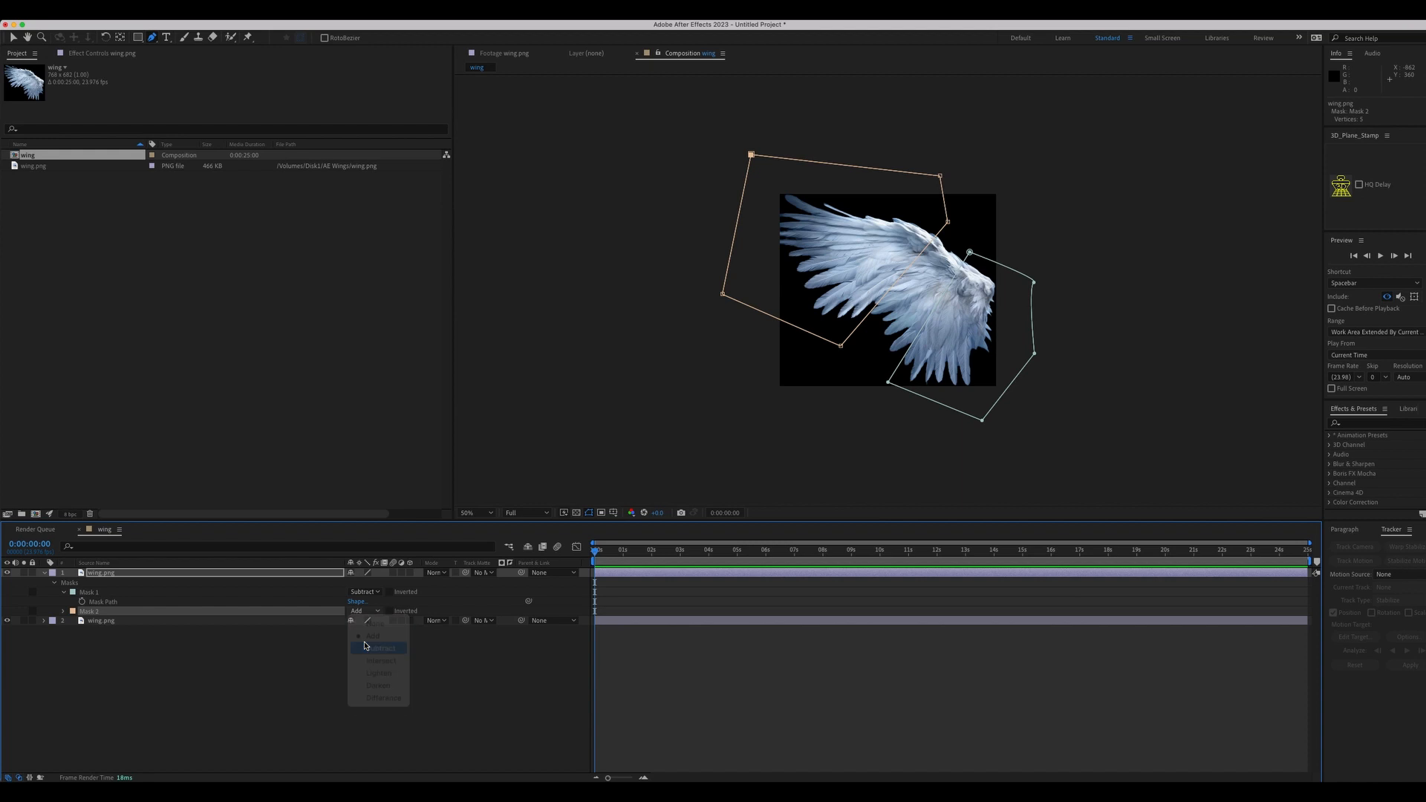
left_click(6, 623)
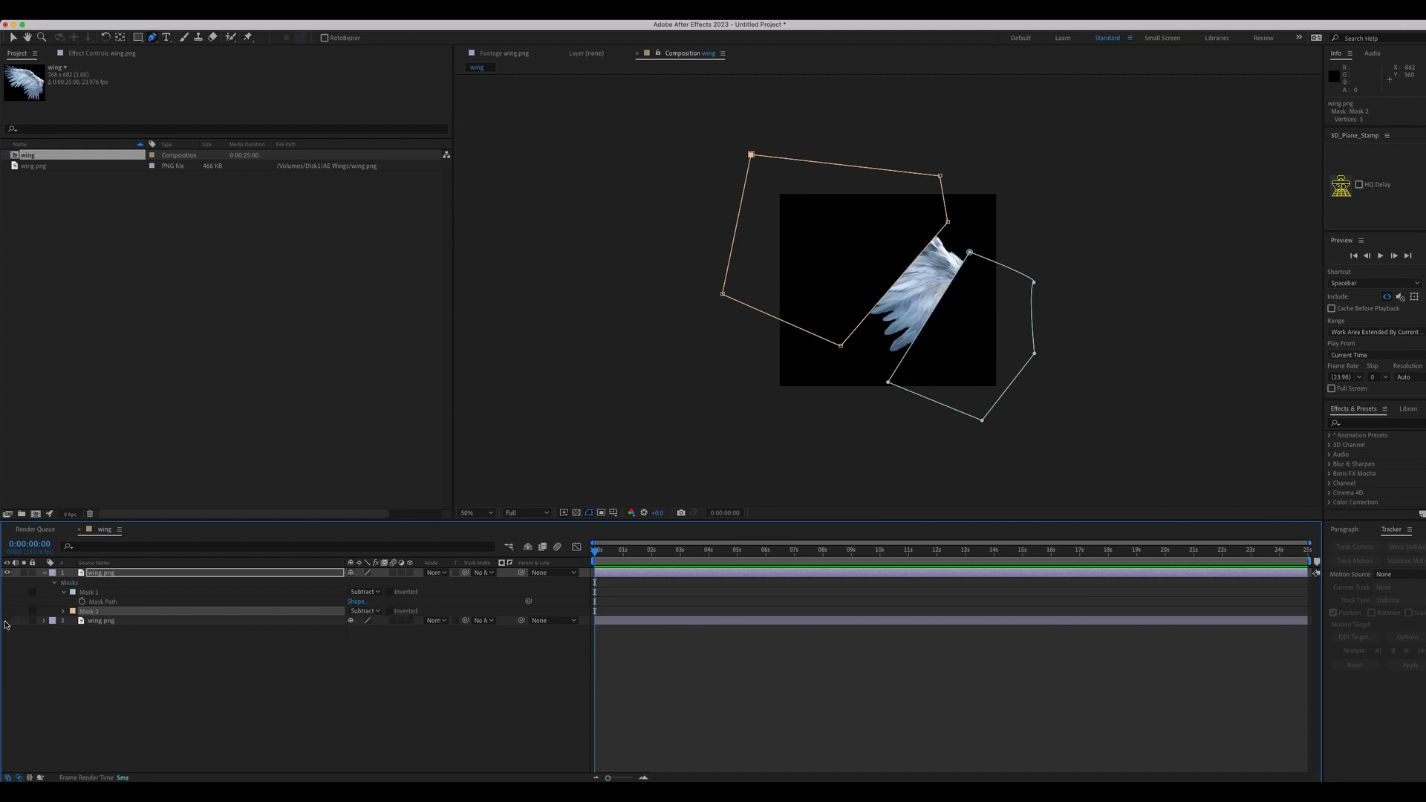
Step: Duplicate the middle-section layer and set the copy's Mask 2 mode to Intersect to isolate the wing tip
key("ctrl+d")
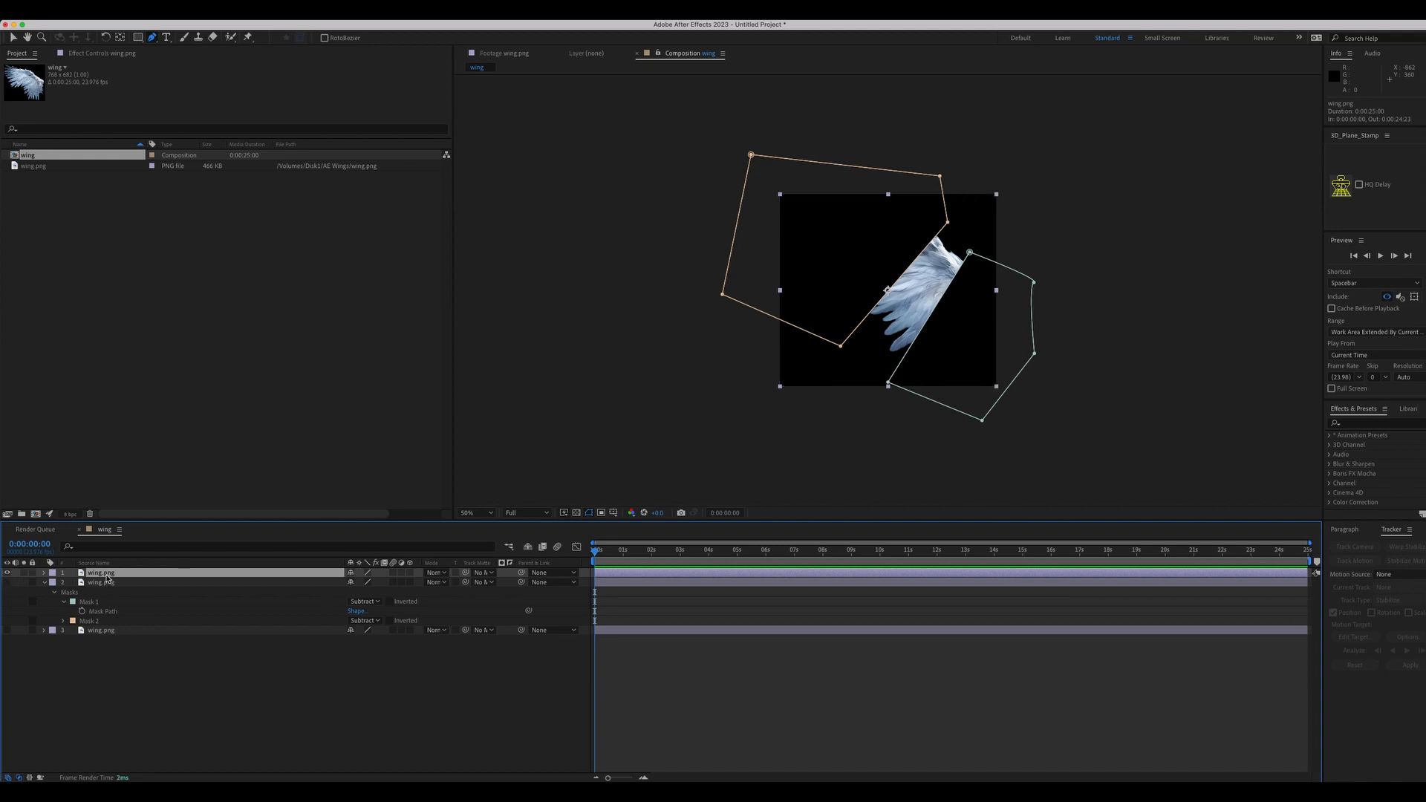
key("m")
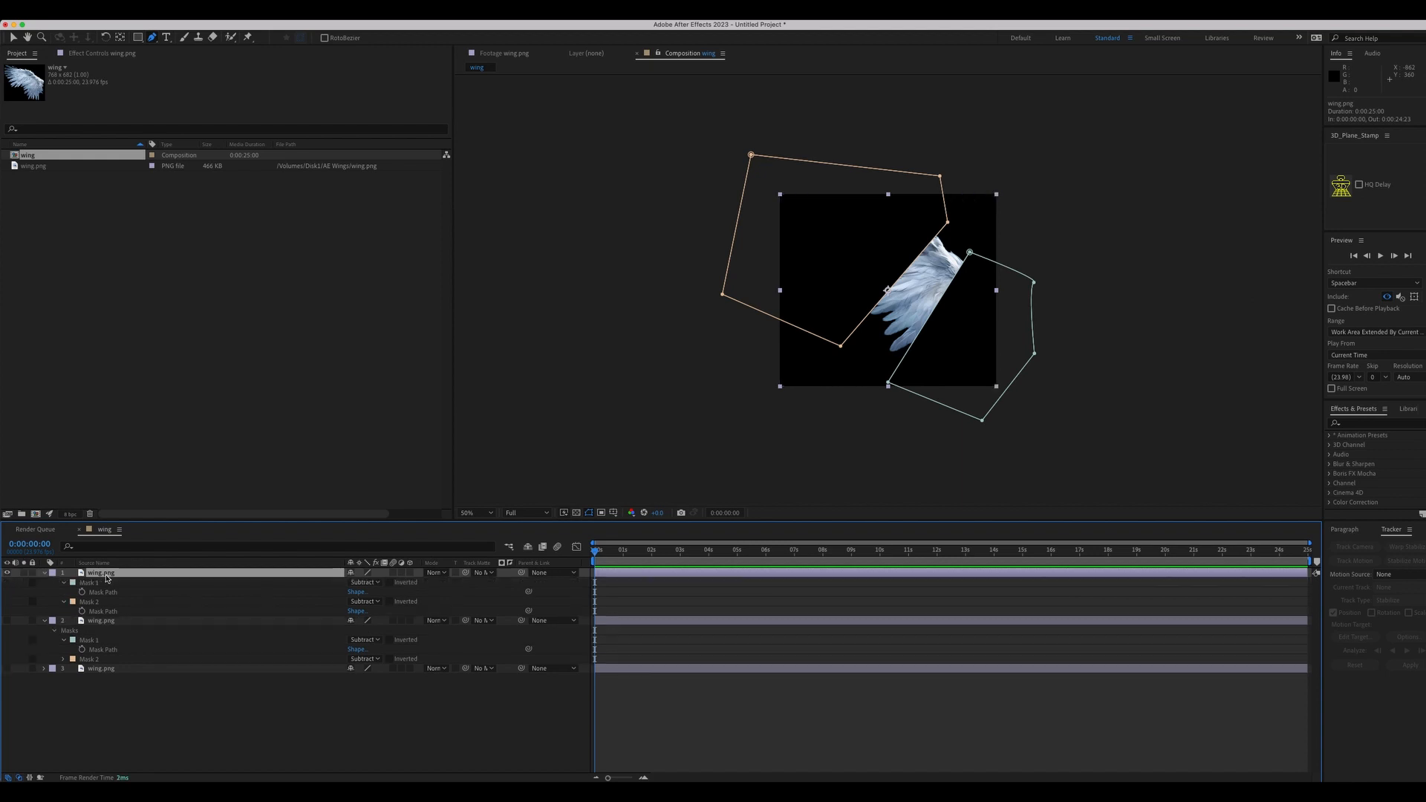
left_click(364, 601)
left_click(373, 651)
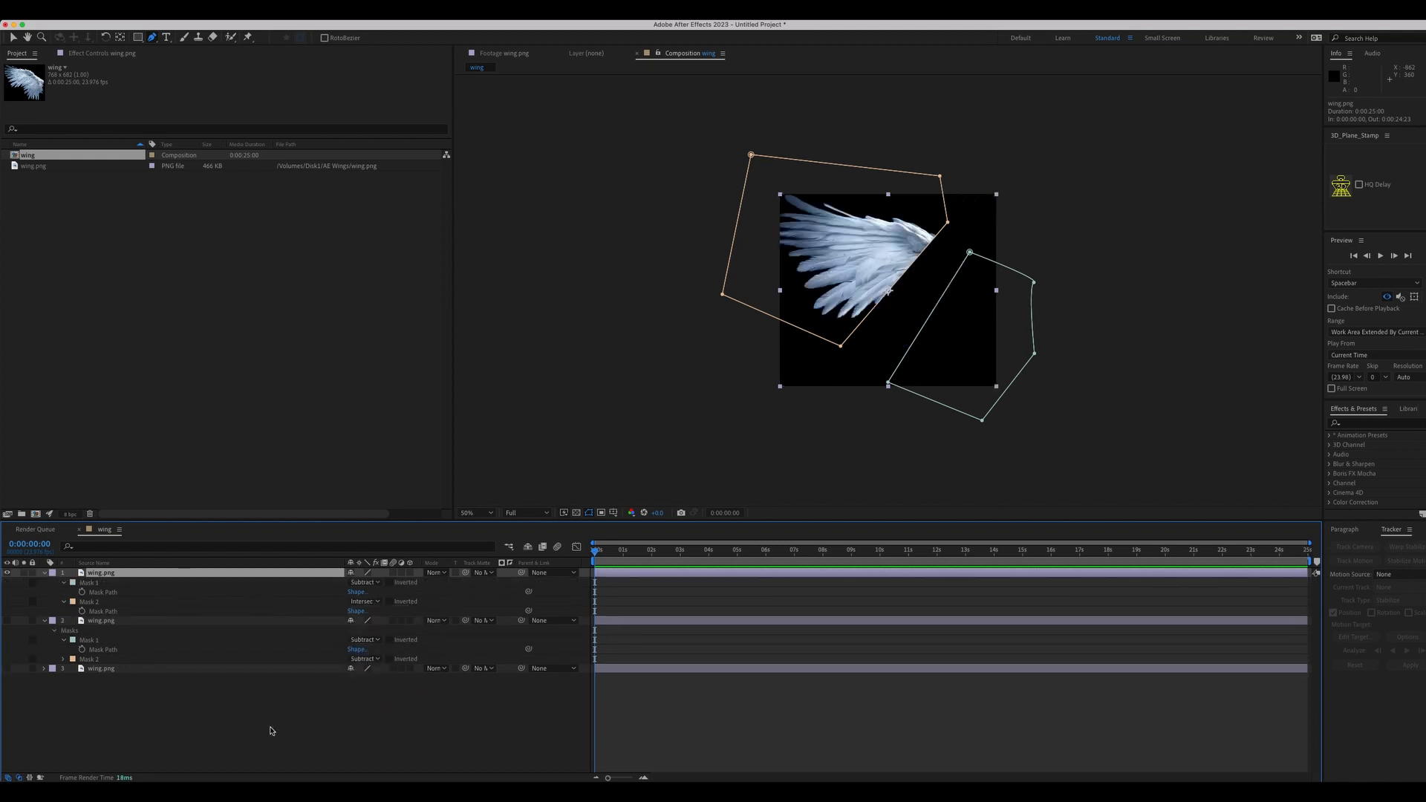
Step: Check the tip layer's visibility, and make all three wing layers visible together
left_click(7, 573)
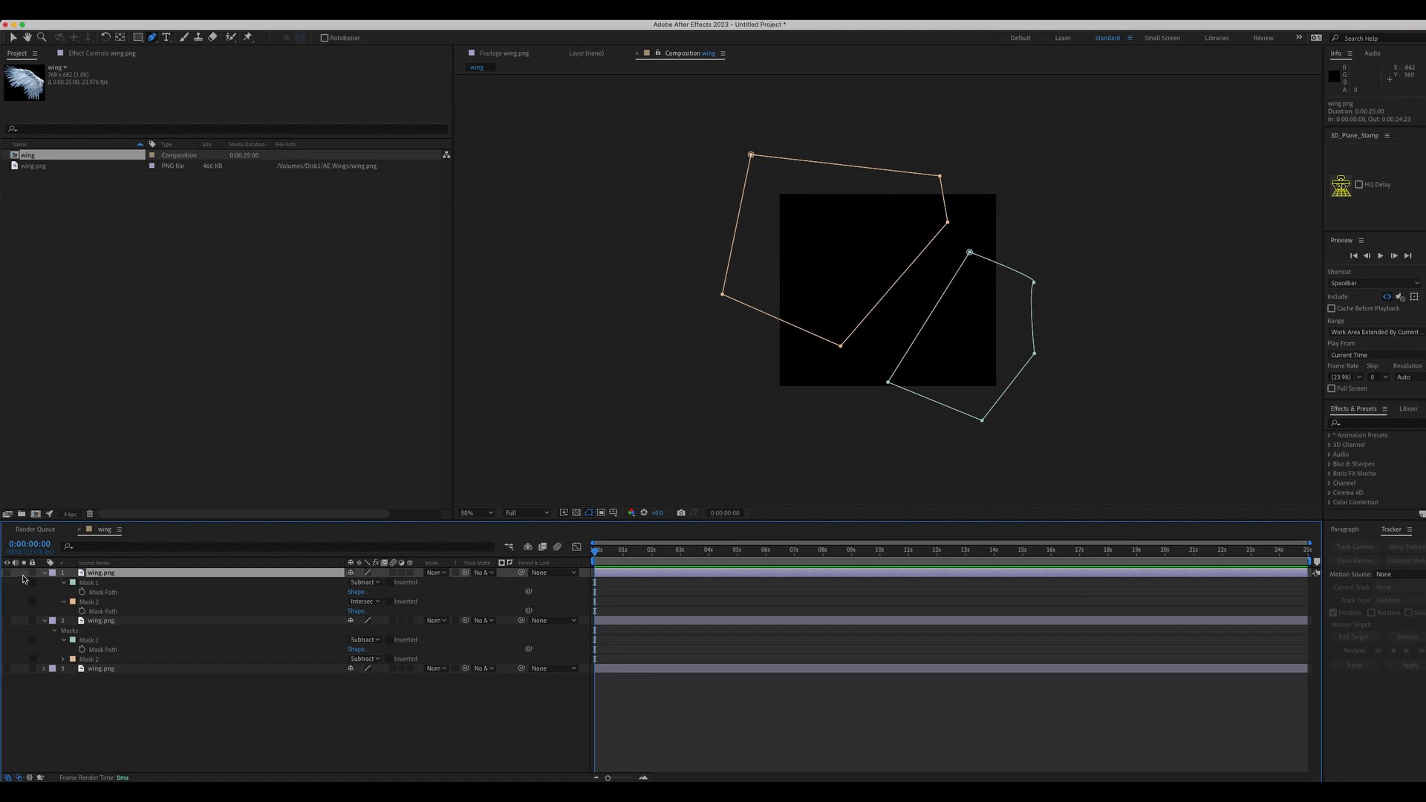
left_click(7, 572)
left_click(7, 620)
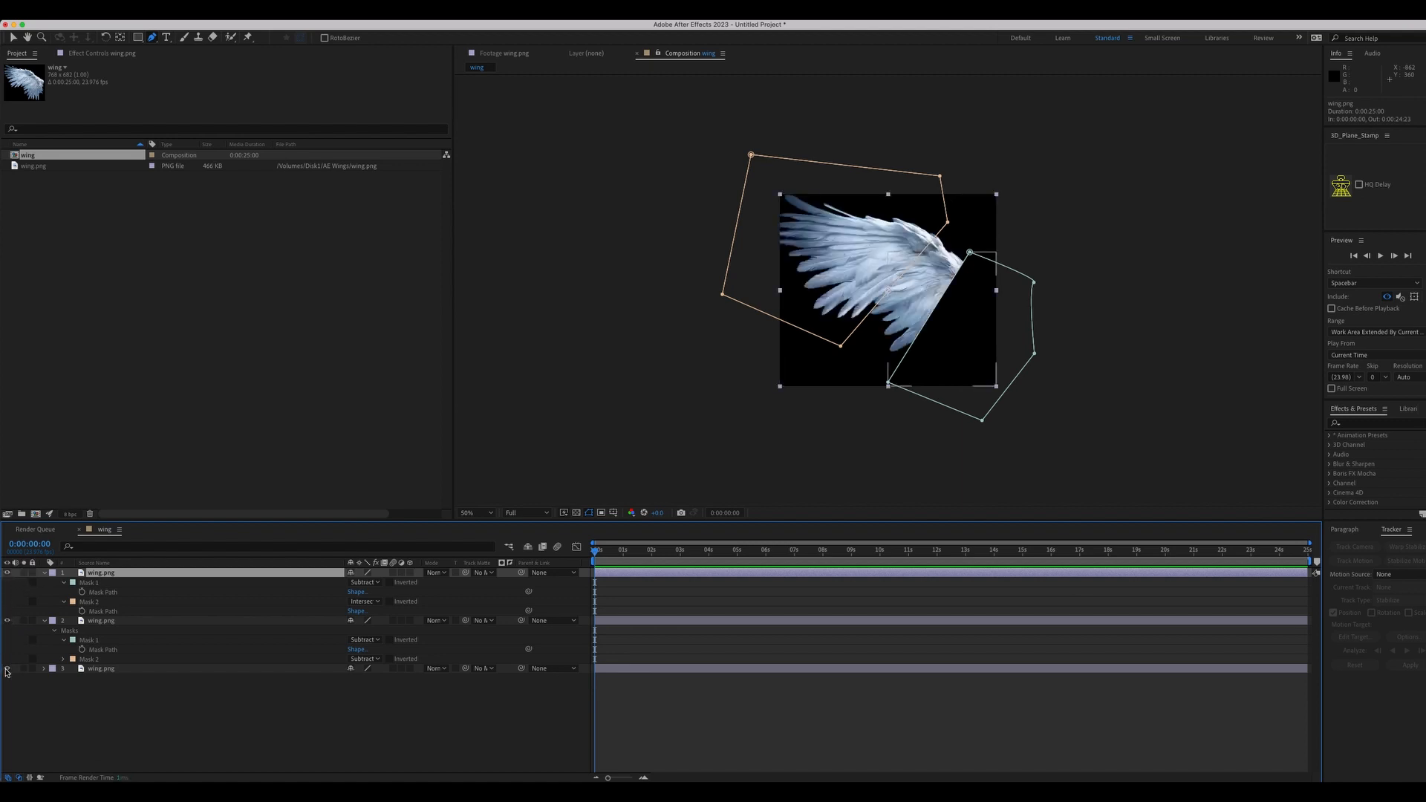
left_click(7, 669)
left_click(198, 738)
Step: Pre-compose the middle-section wing.png layer as Middle, moving all attributes into the new composition
left_click(106, 623)
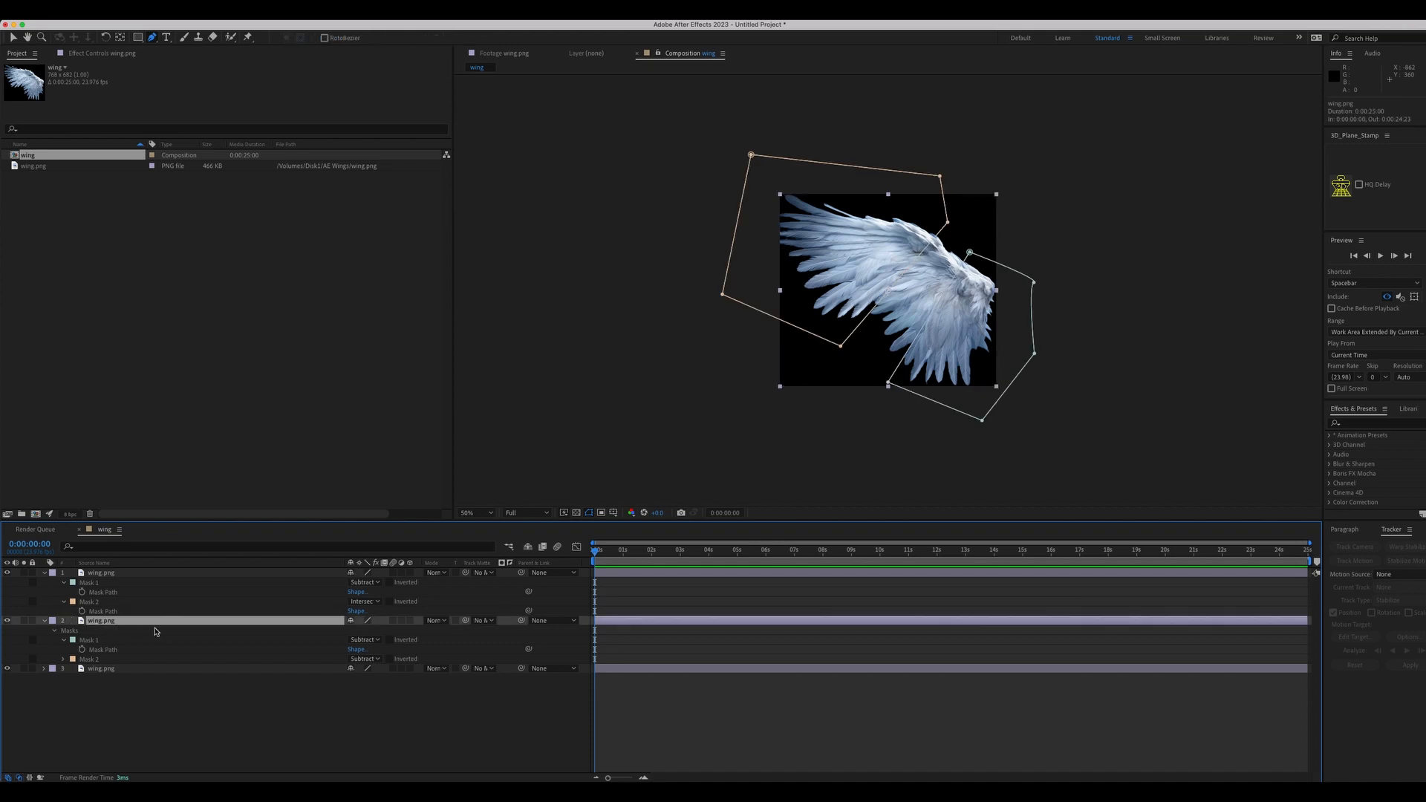
key("super+shift+c")
type("Middle")
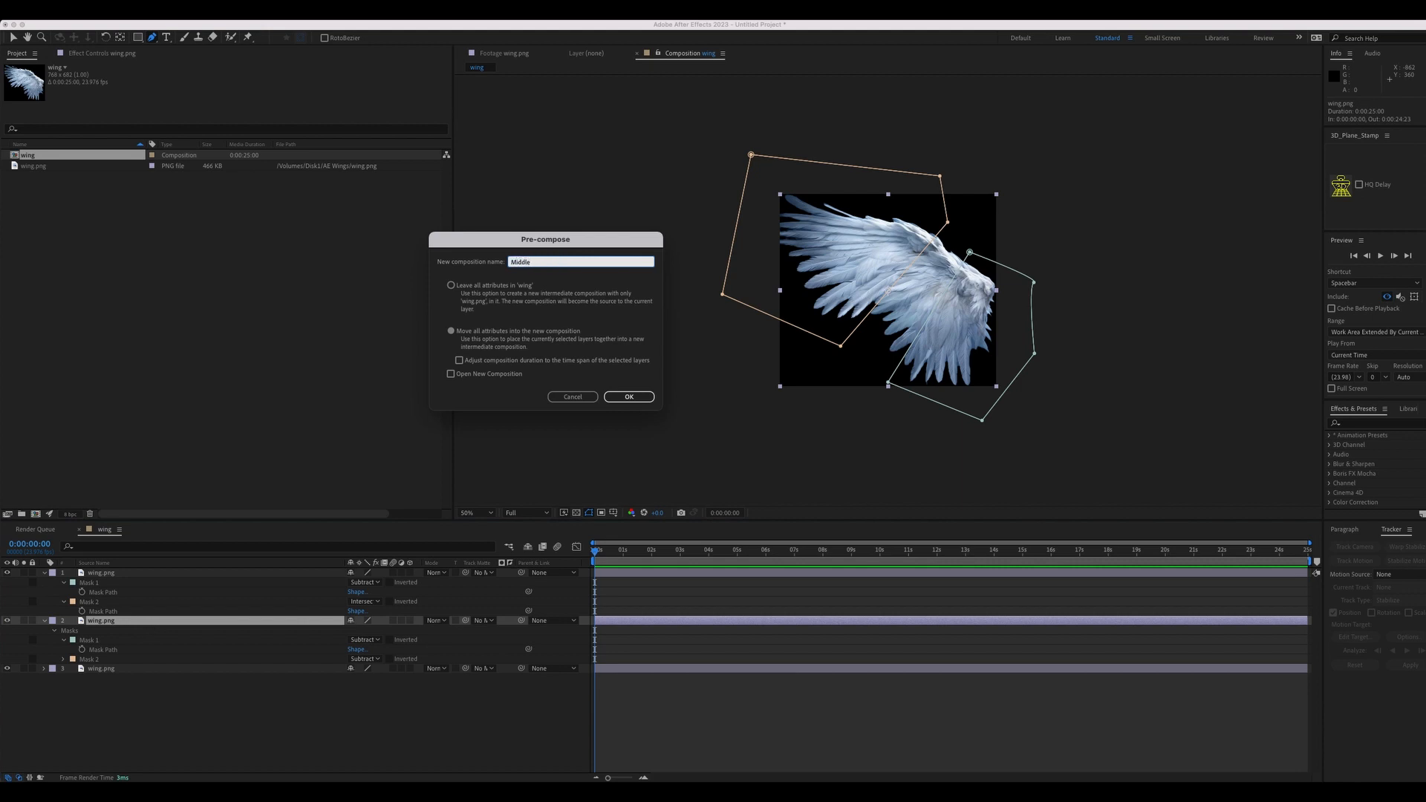
key("Return")
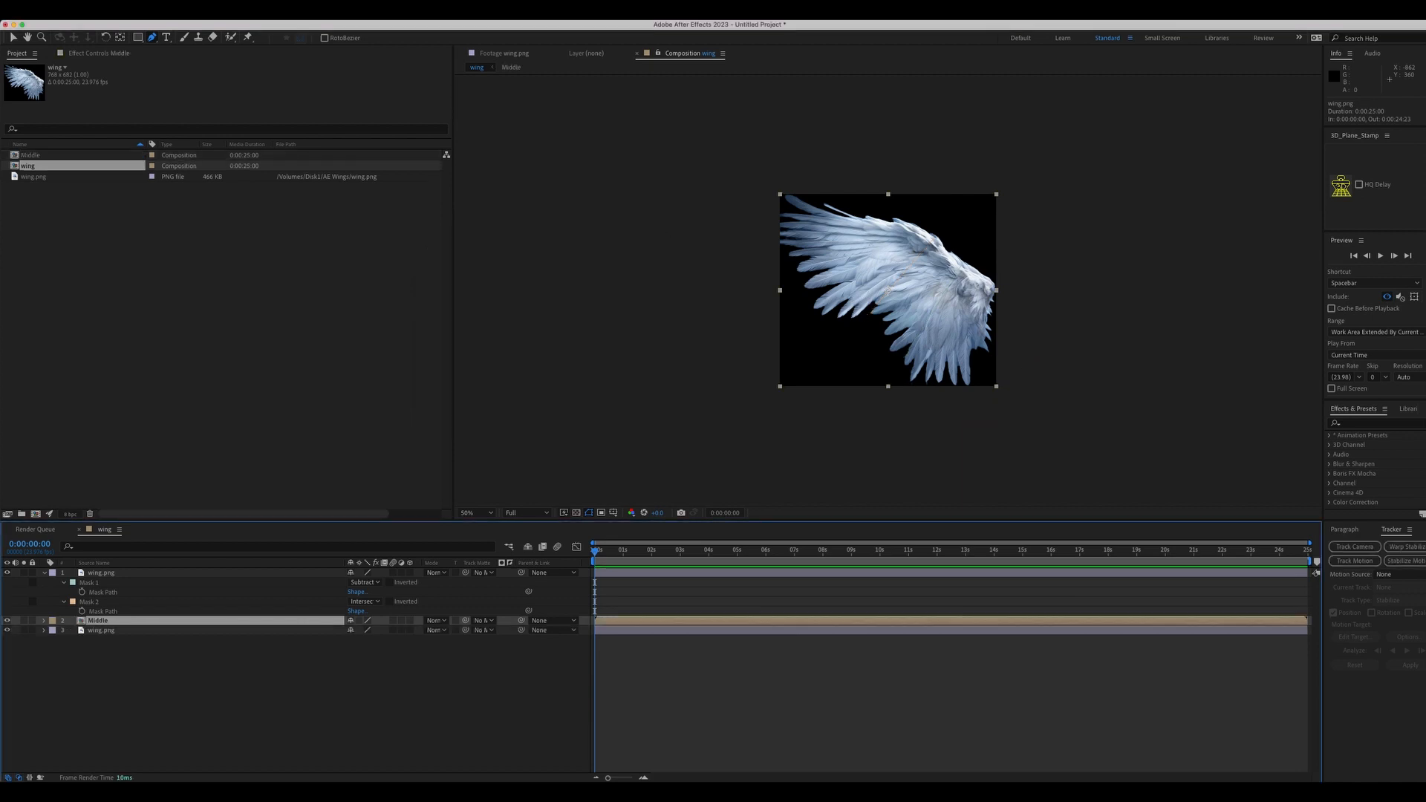
Step: Pre-compose the wing-tip wing.png layer as Tip, moving all attributes into the new composition
left_click(109, 574)
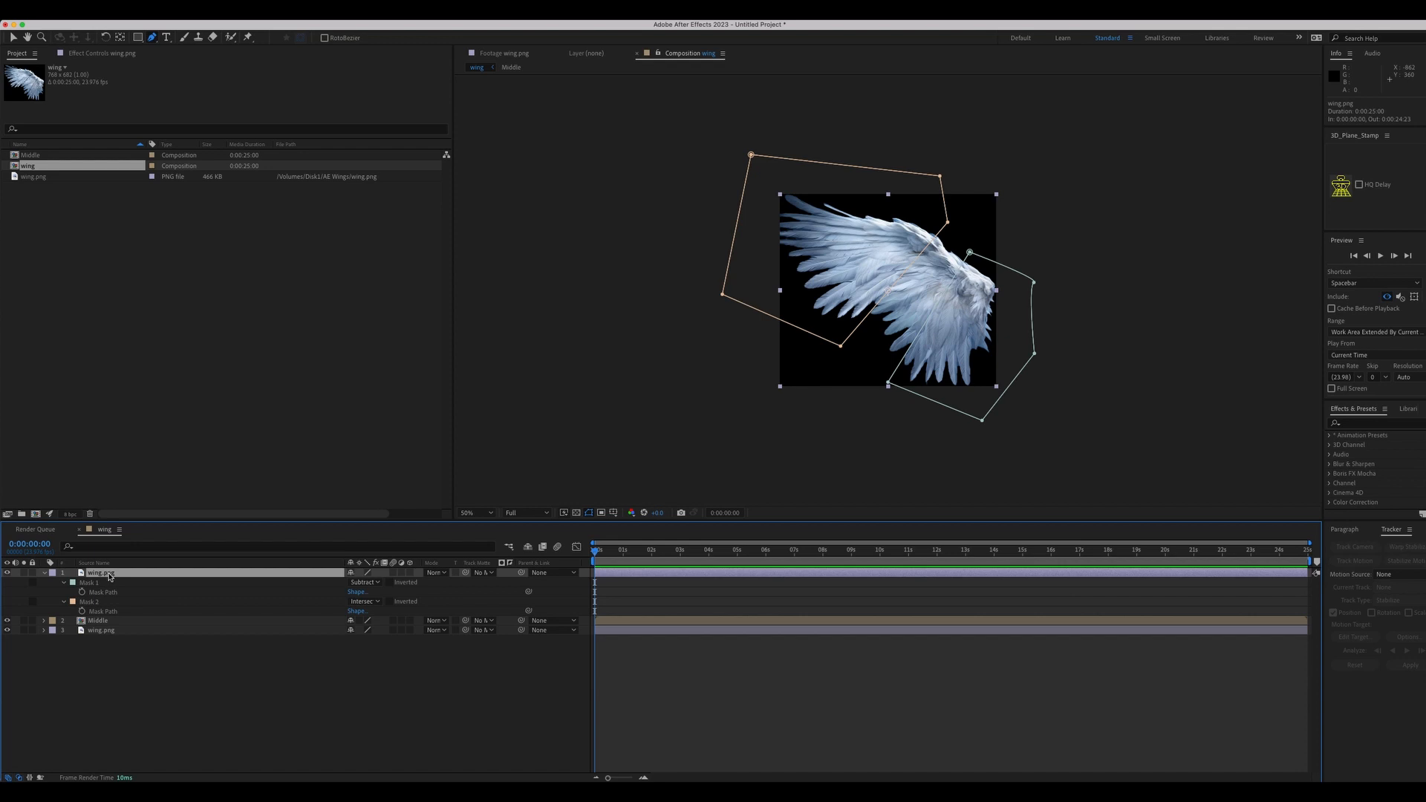
key("super+shift+c")
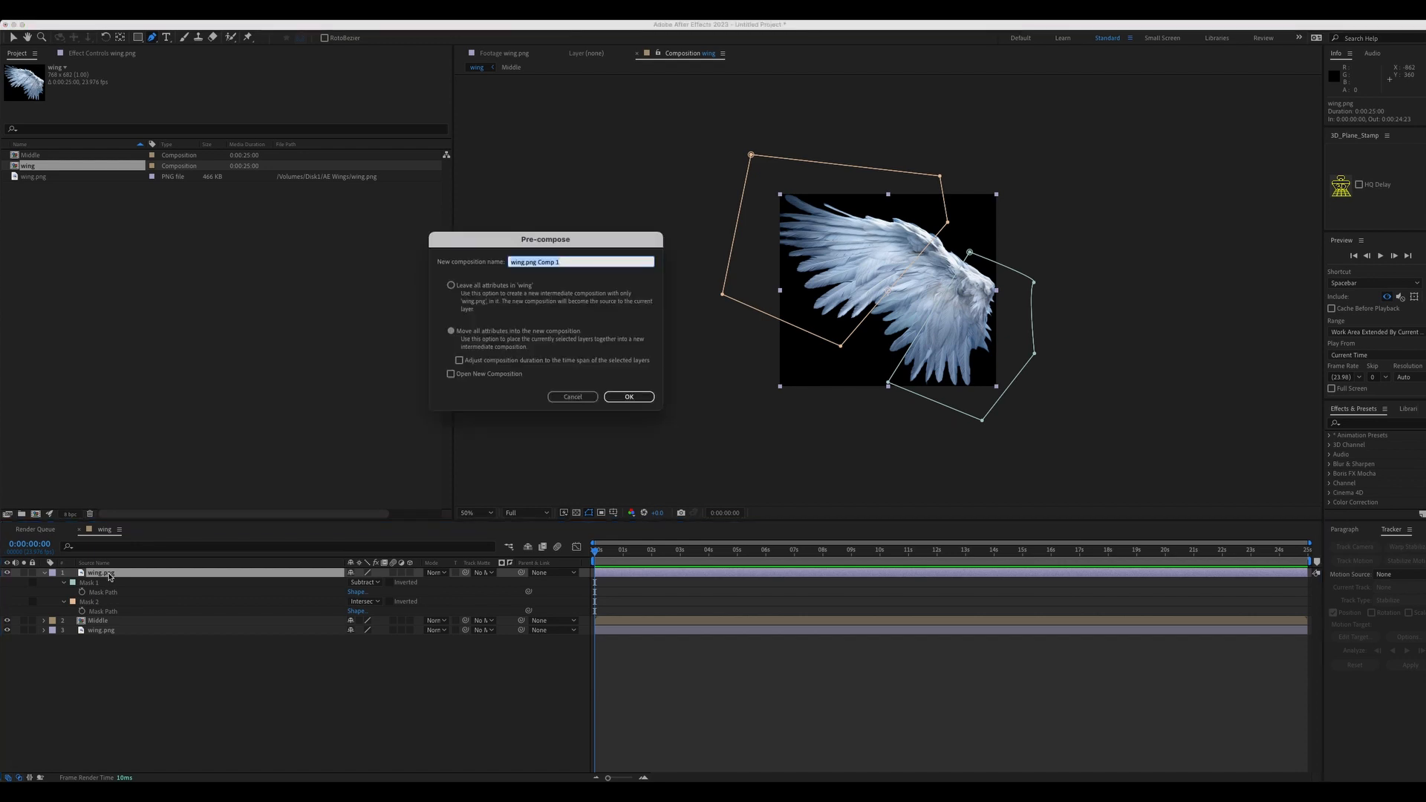
type("Tip")
key("Return")
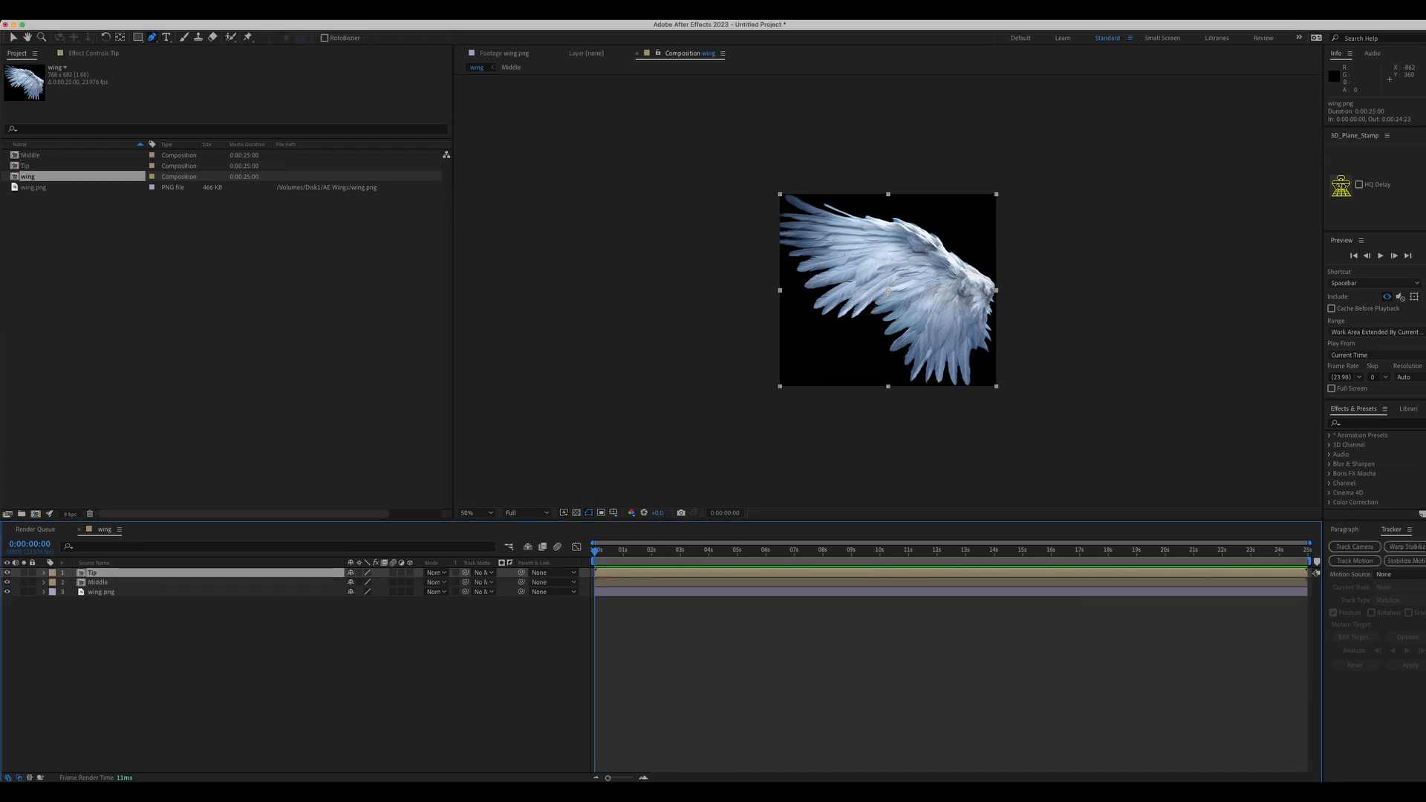
Step: Make the Tip, Middle and wing.png layers 3D
left_click(410, 572)
left_click(410, 583)
left_click(410, 593)
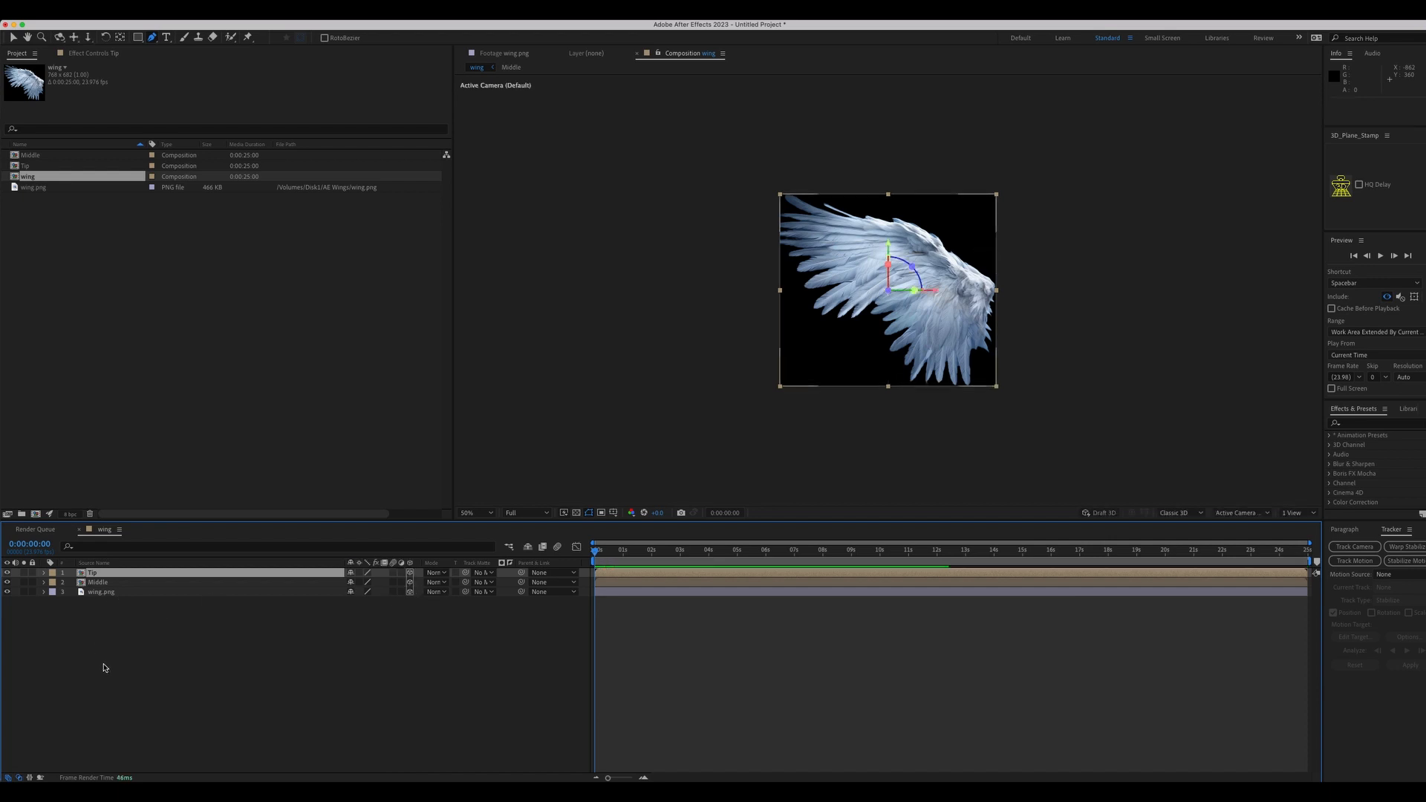
left_click(103, 666)
Step: Move the wing.png layer's anchor point to the shoulder joint at the wing's inner edge
left_click(99, 592)
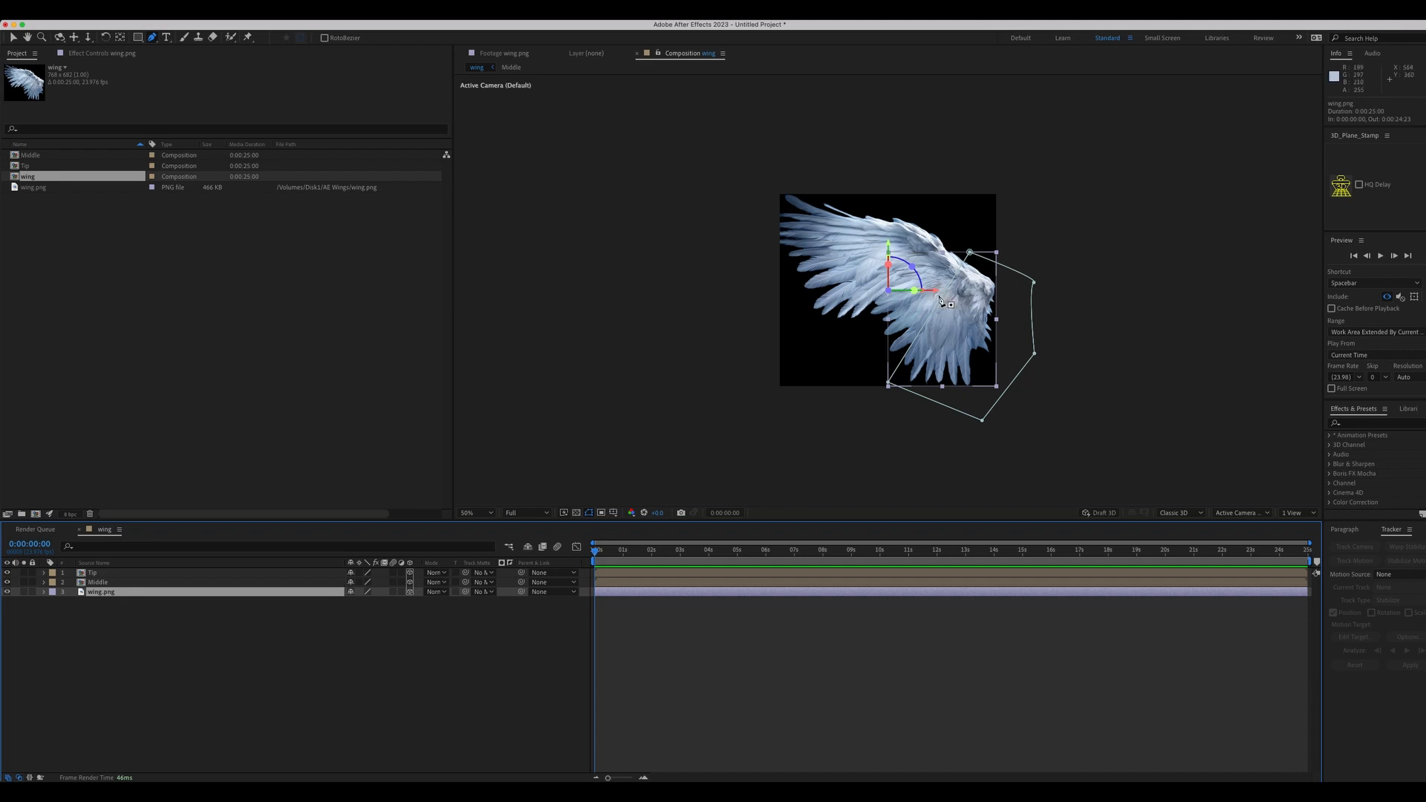
key("v")
left_click_drag(935, 292, 1000, 293)
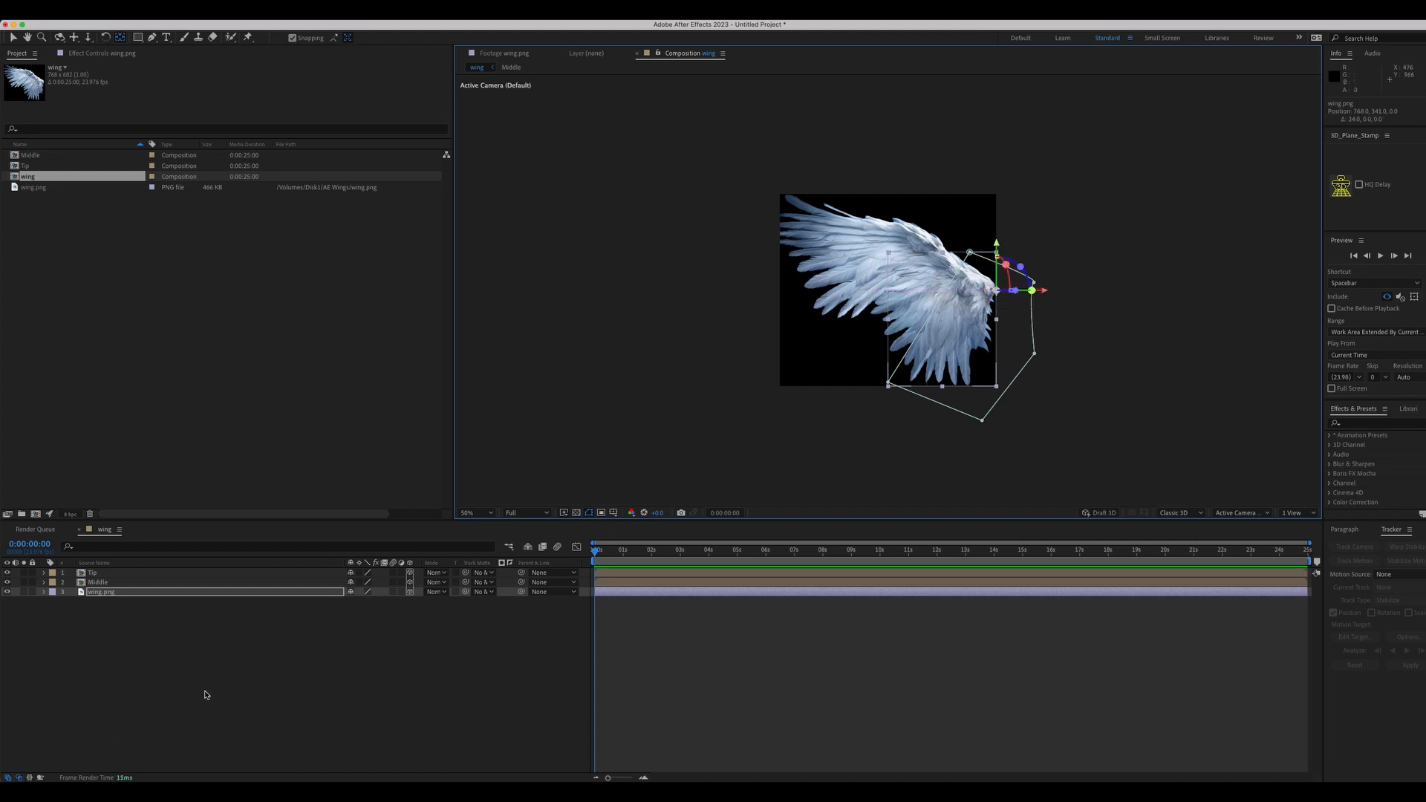
Step: Open the Middle composition, rotate its wing.png layer counterclockwise by about 30 degrees and move it to about 594, 353
double_click(82, 583)
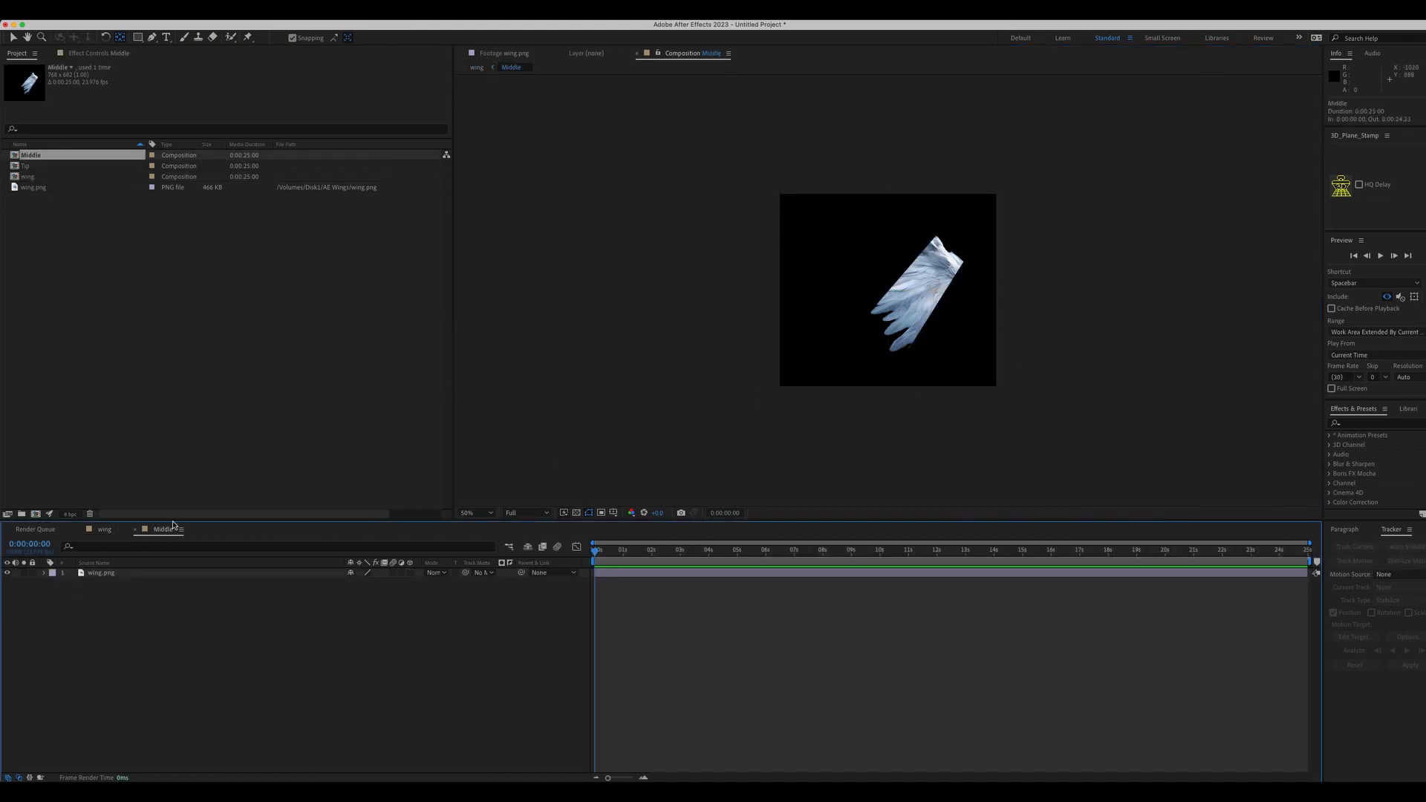
left_click(90, 576)
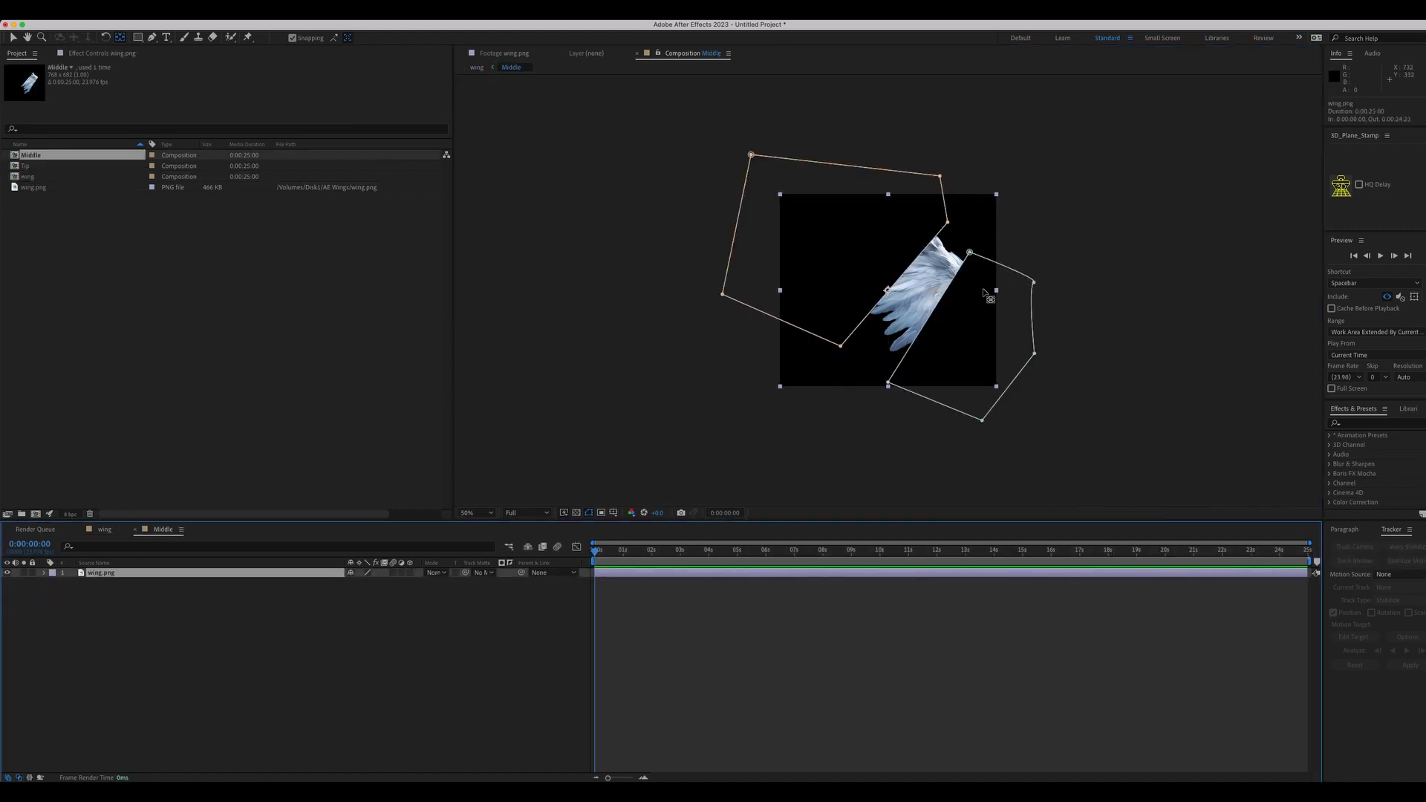
key("w")
left_click_drag(943, 285, 939, 332)
left_click_drag(935, 268, 974, 286)
key("v")
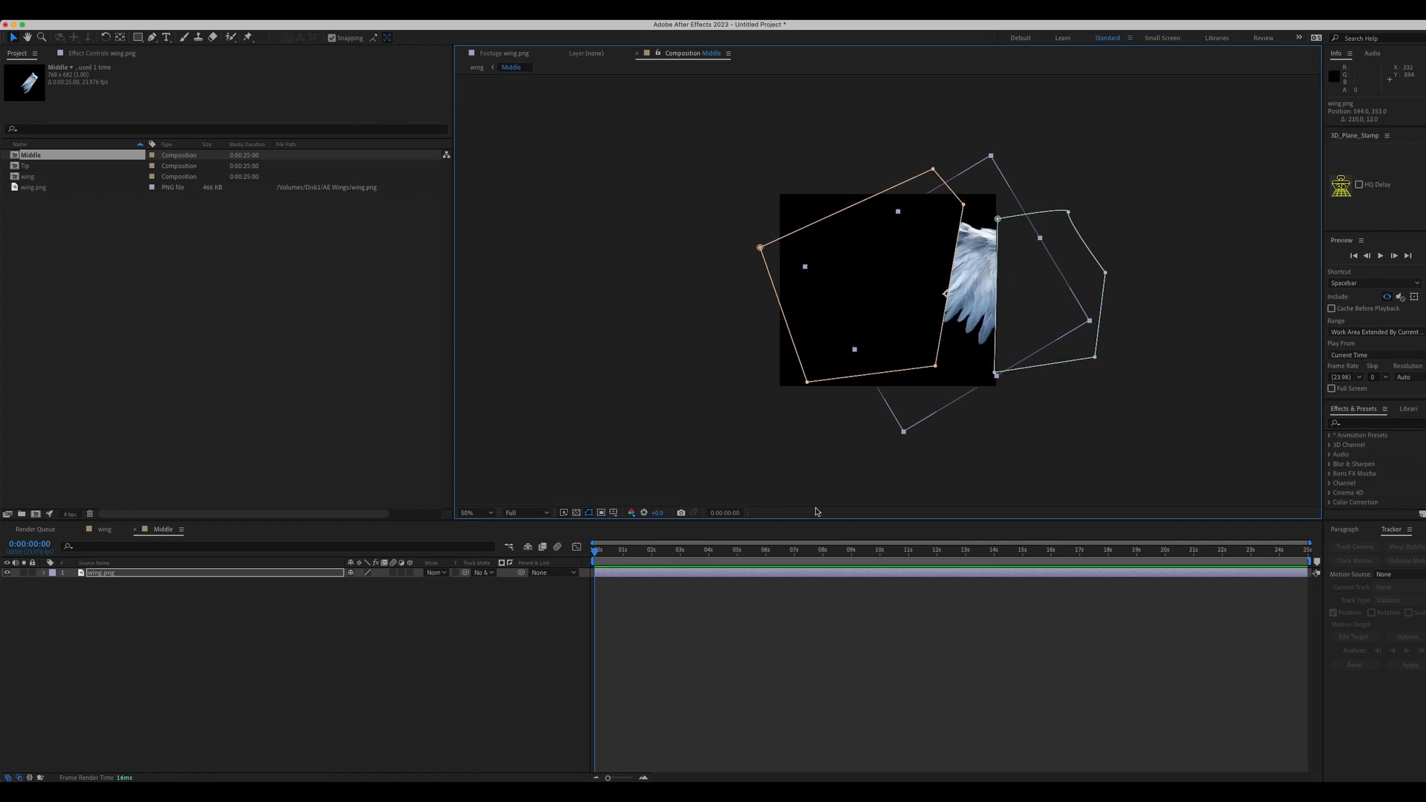
Step: Examine the rotation value of the wing.png layer in Middle, and return to the wing composition
left_click(318, 644)
left_click(100, 574)
key("r")
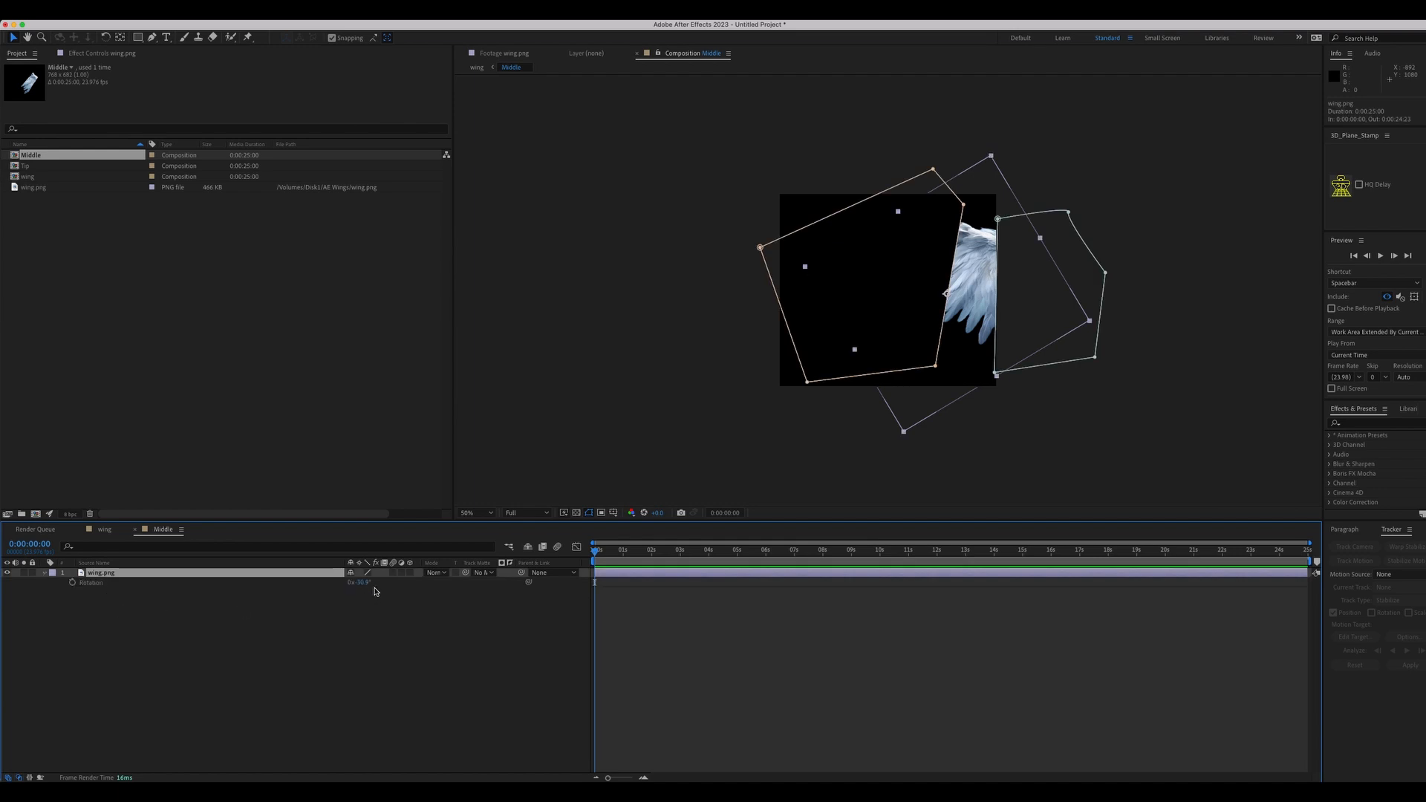
left_click(104, 529)
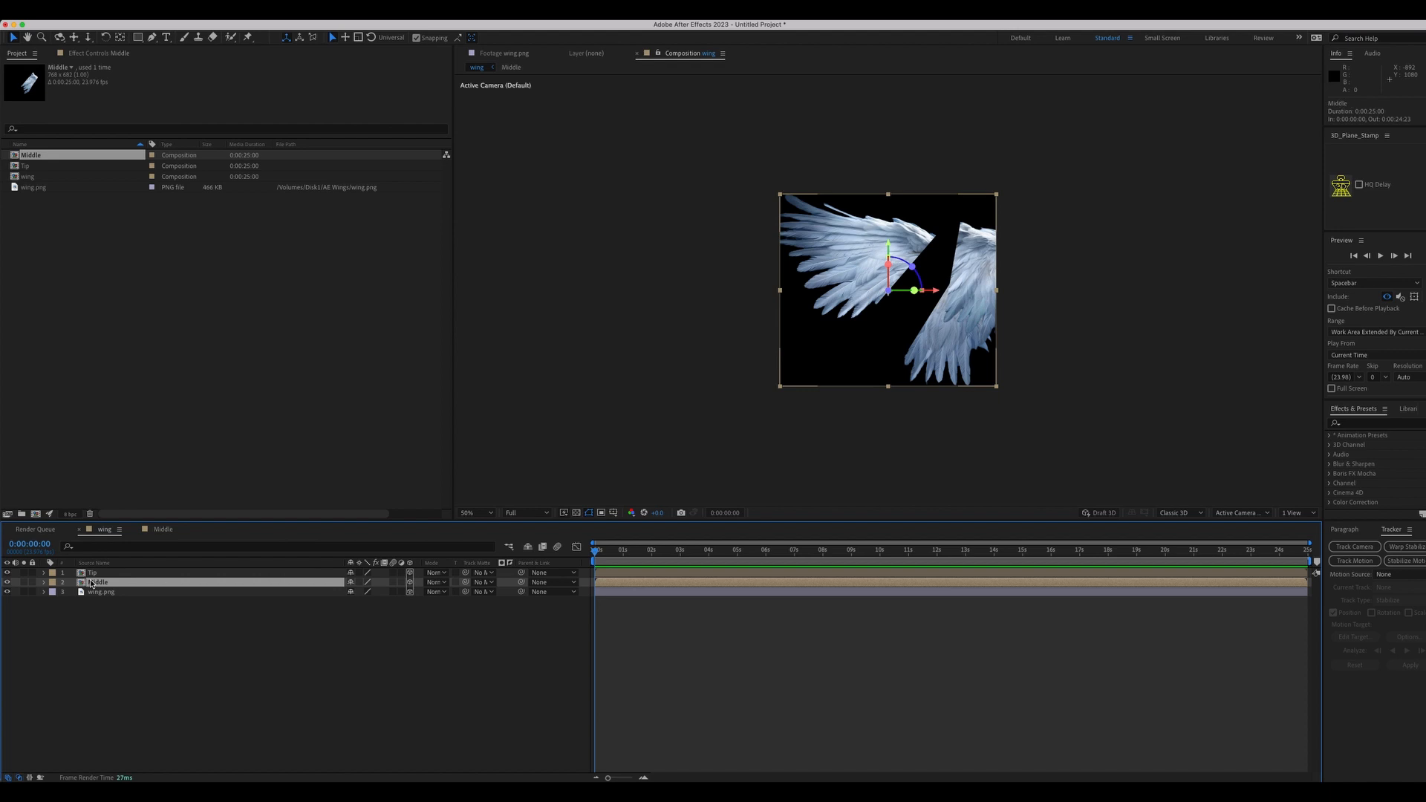
Step: Set the Middle layer's Z orientation to 30.9° to offset the rotation made inside its composition
key("r")
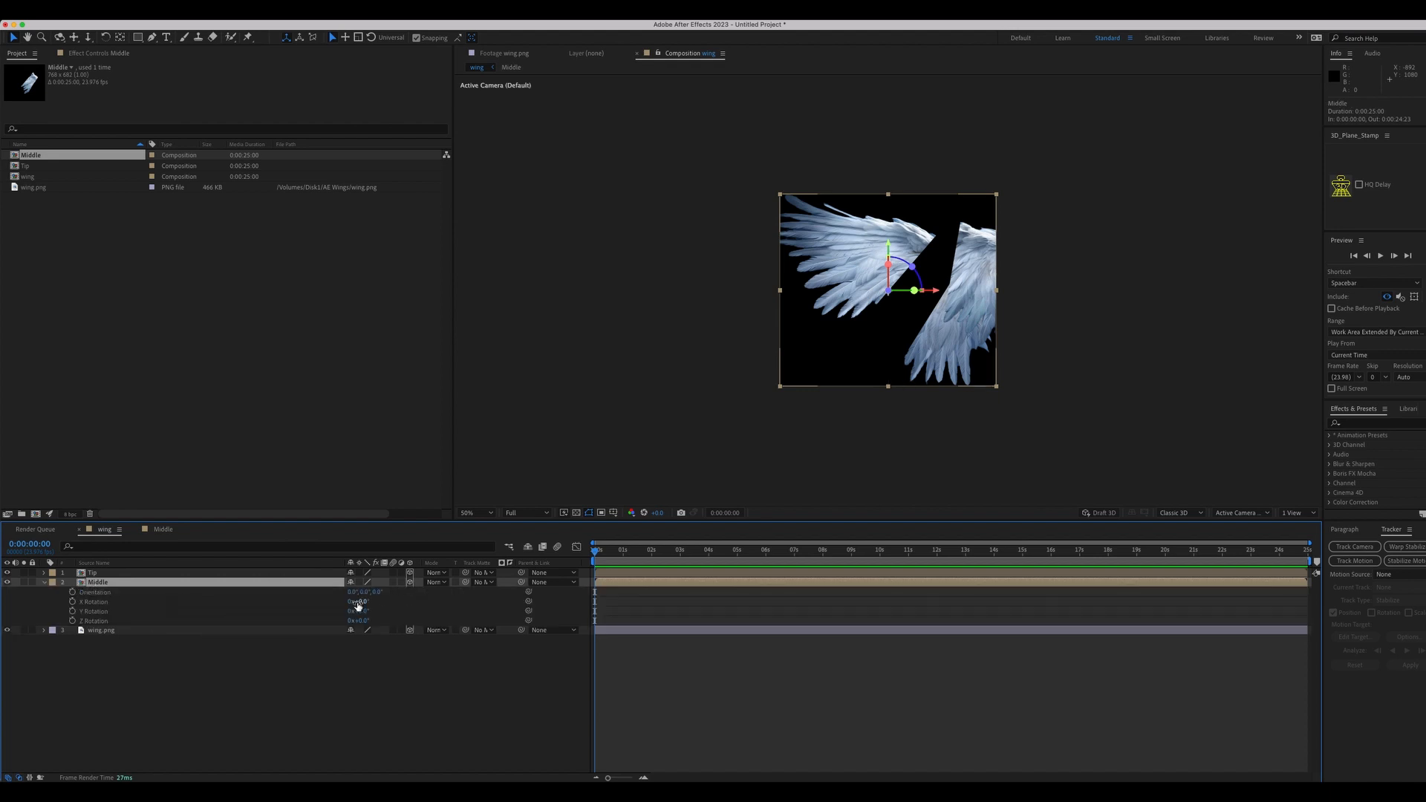
mouse_move(377, 593)
left_mouse_down()
mouse_move(401, 593)
mouse_move(380, 597)
left_mouse_up()
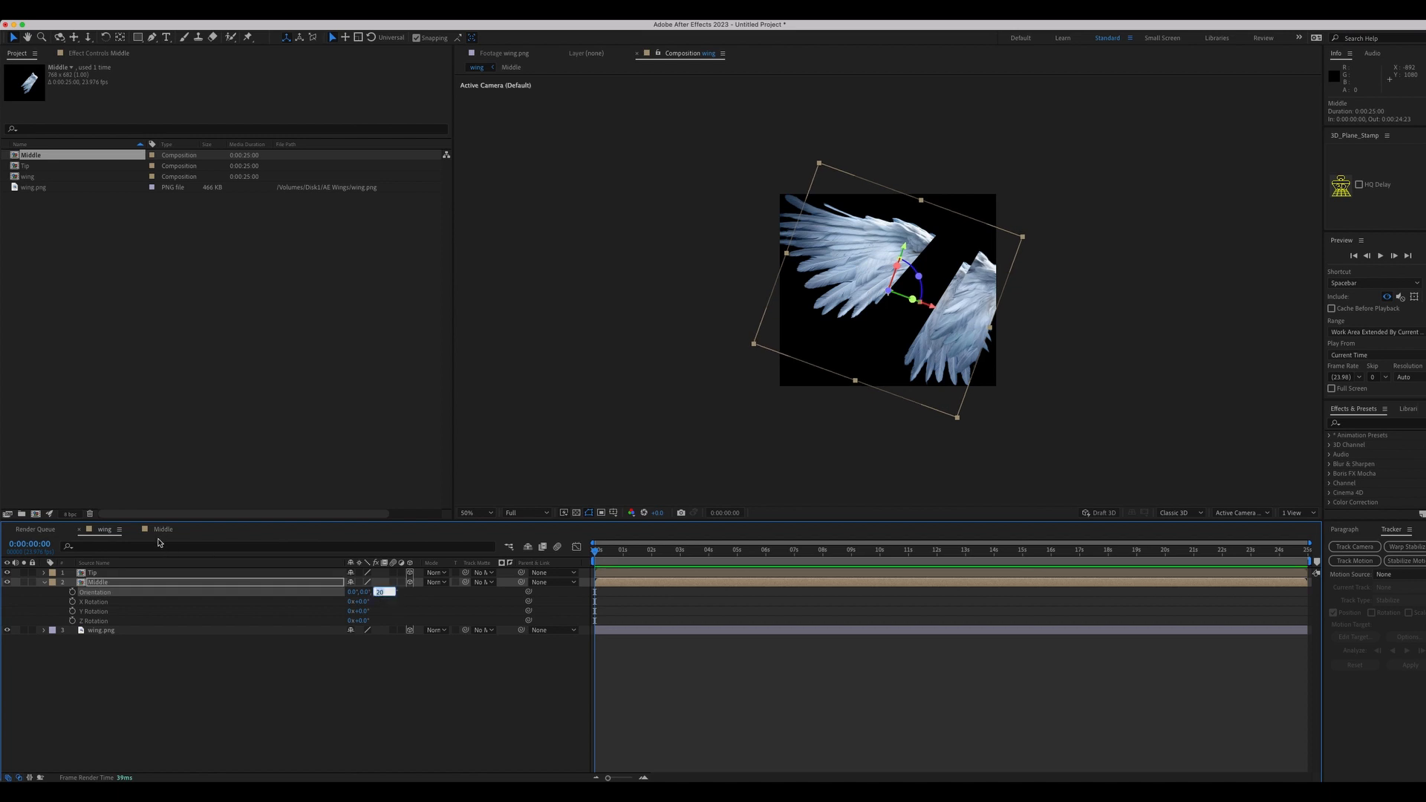
left_click(162, 530)
left_click(118, 531)
left_click(379, 593)
key("Return")
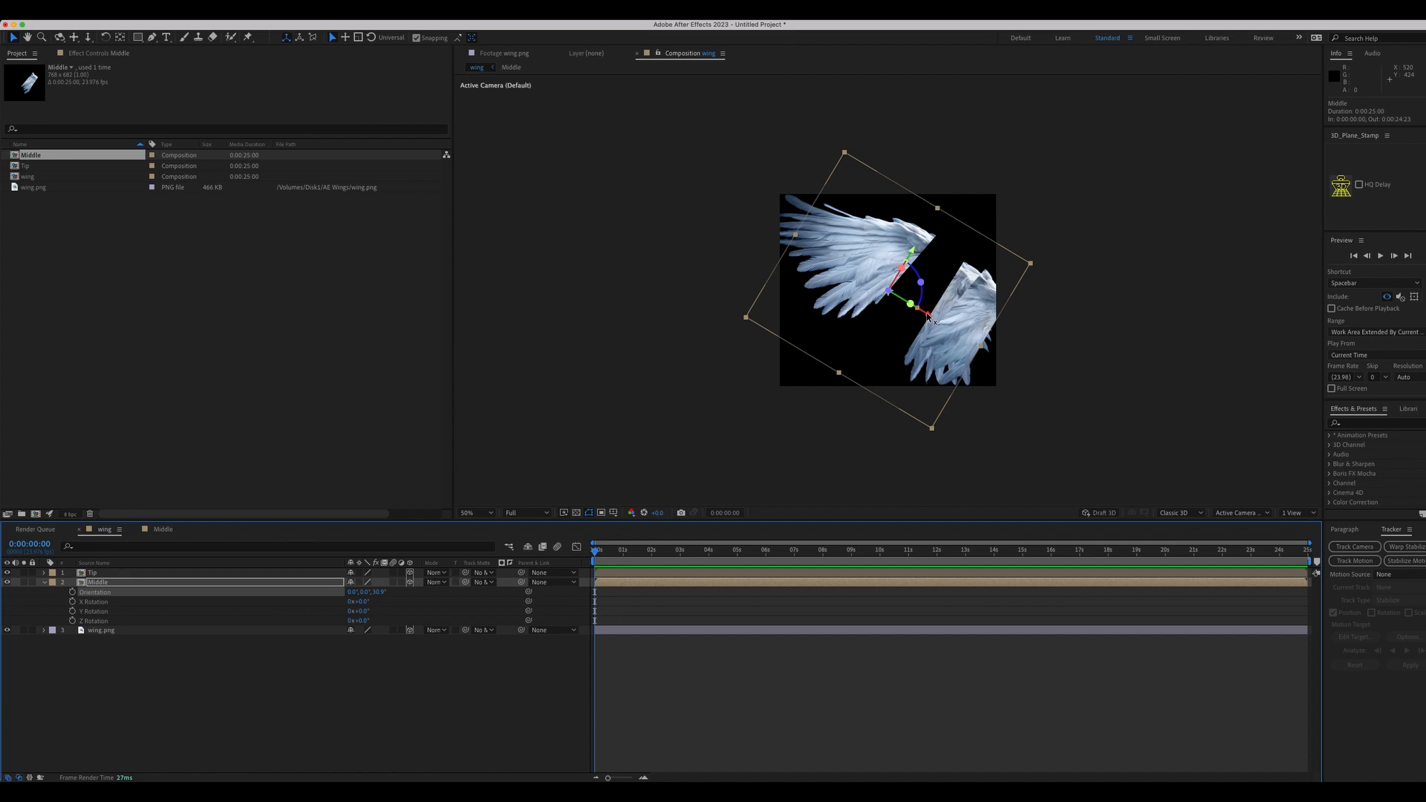
Step: Move the Middle layer's anchor point to its inner-edge joint and align the middle section with the shoulder section
left_click_drag(931, 319, 971, 341)
key("space")
scroll(1016, 312, "up", 1)
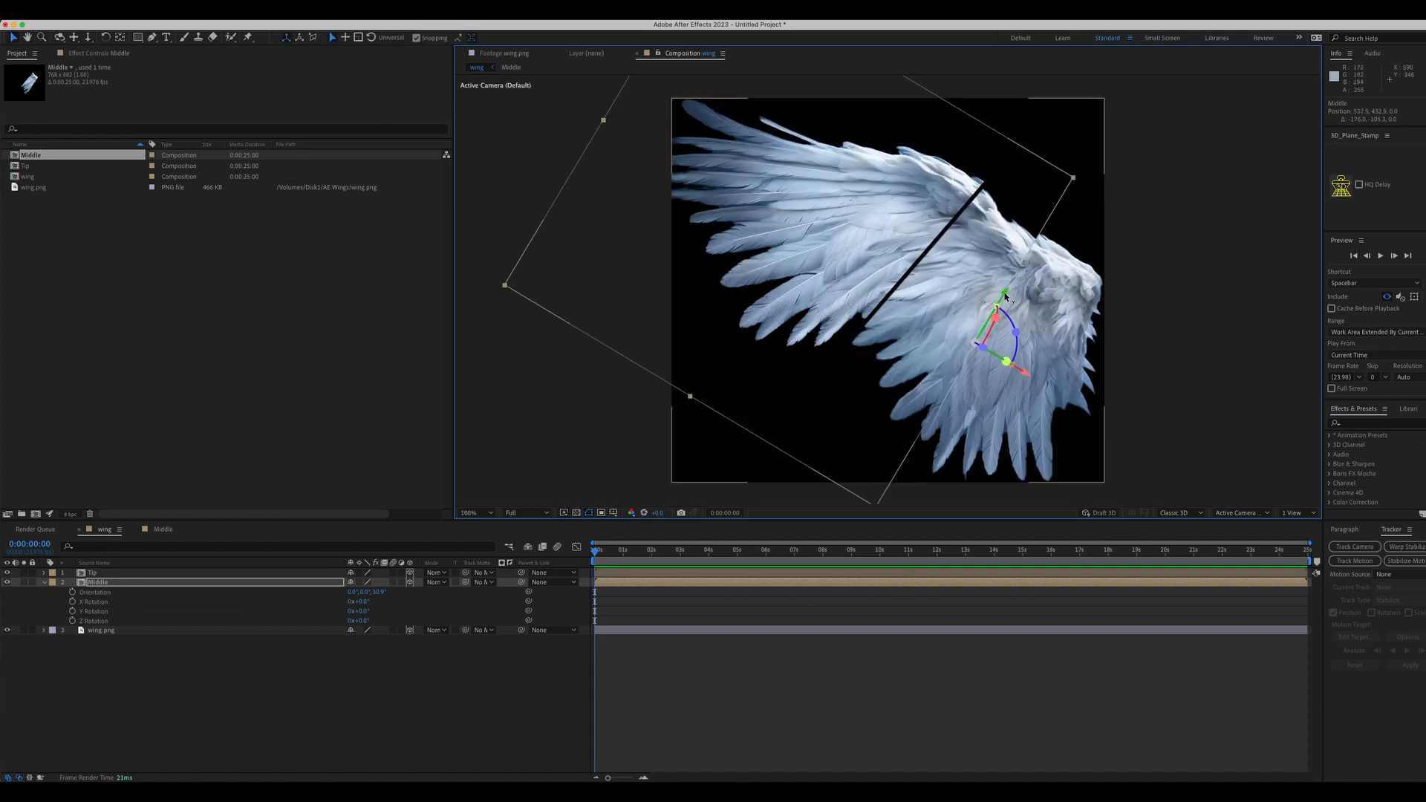
left_click_drag(1005, 292, 1010, 292)
key("space")
scroll(1125, 350, "down", 1)
left_click(414, 693)
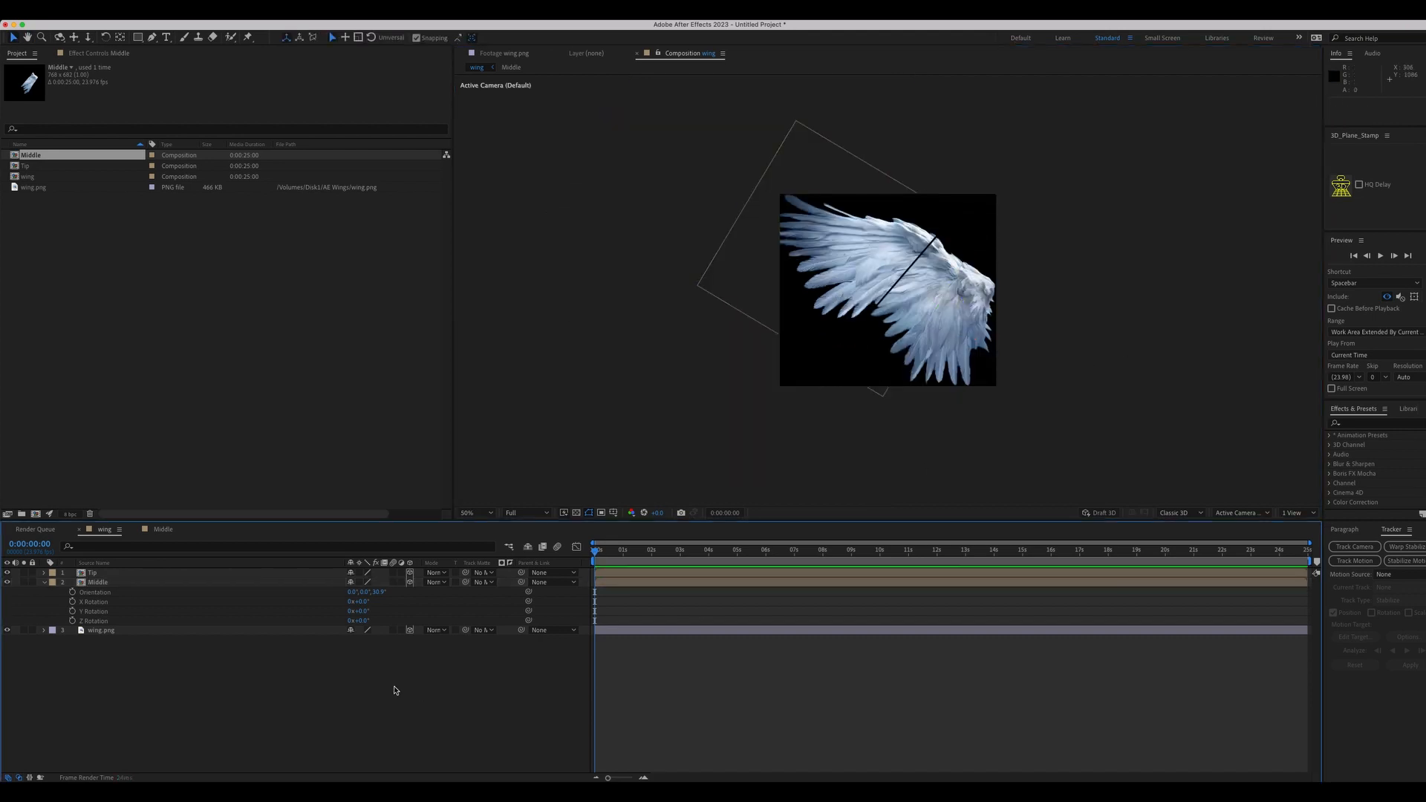
Step: Open the Tip composition, rotate its wing.png layer counterclockwise by about 40° and move it to about 760, 343
double_click(88, 574)
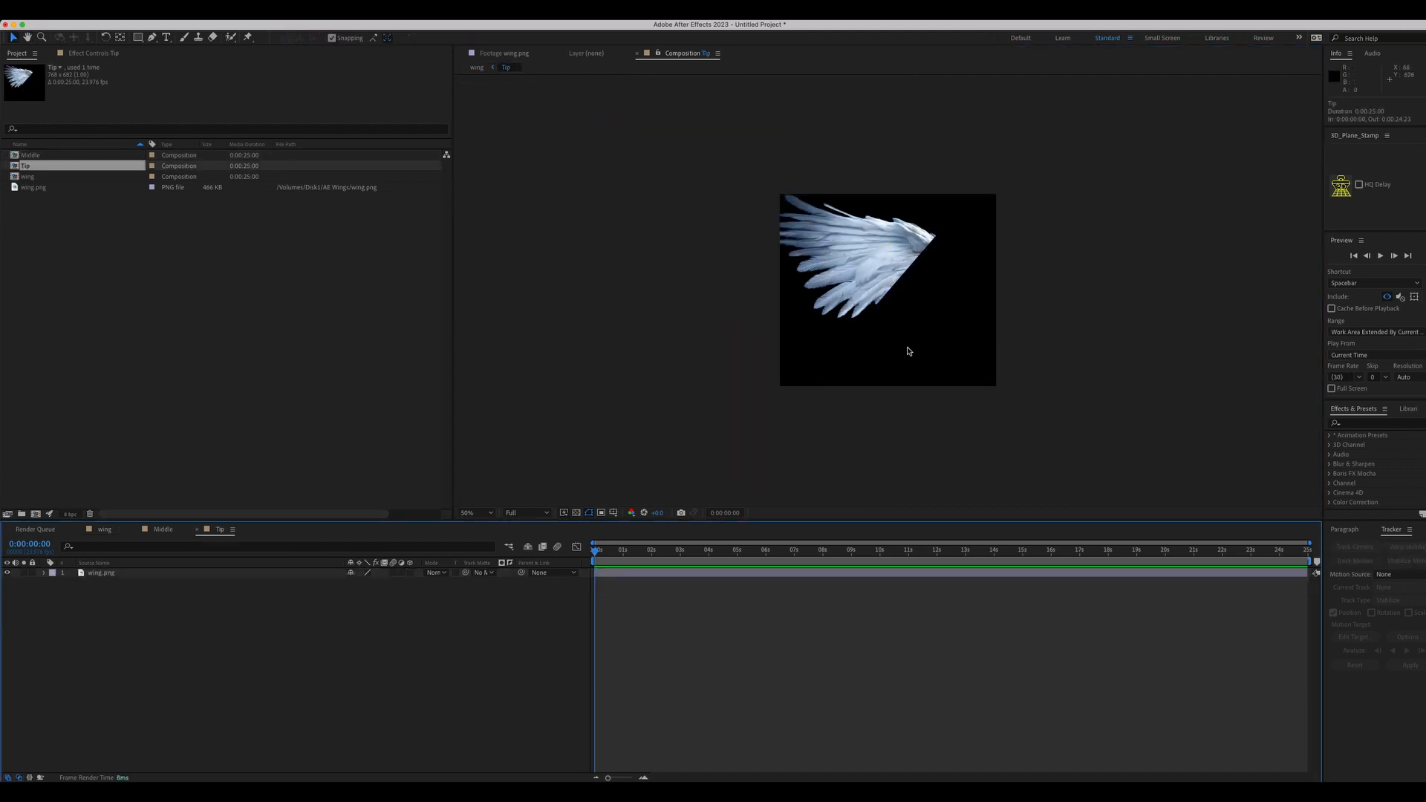
key("w")
left_click(121, 576)
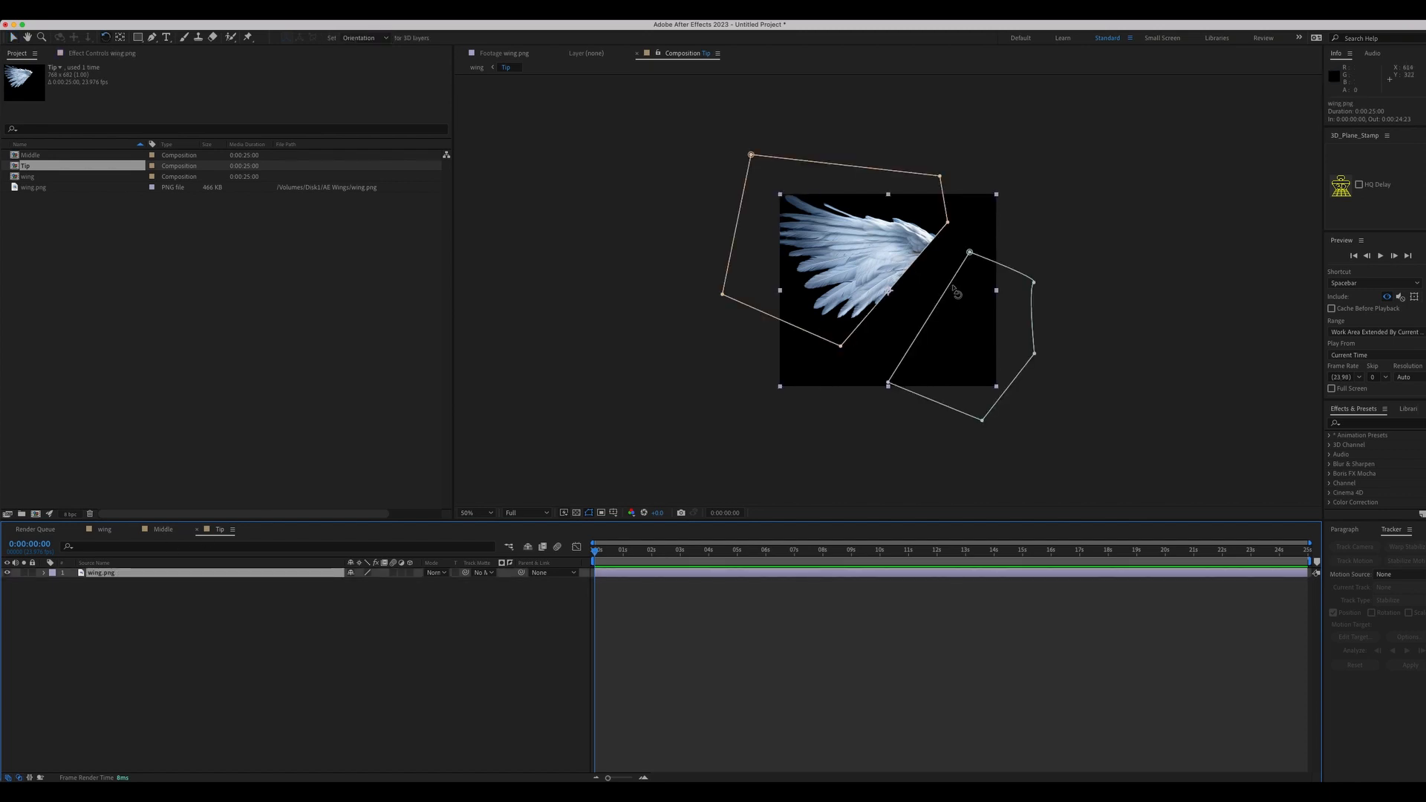
left_click(1105, 291)
left_click(902, 289)
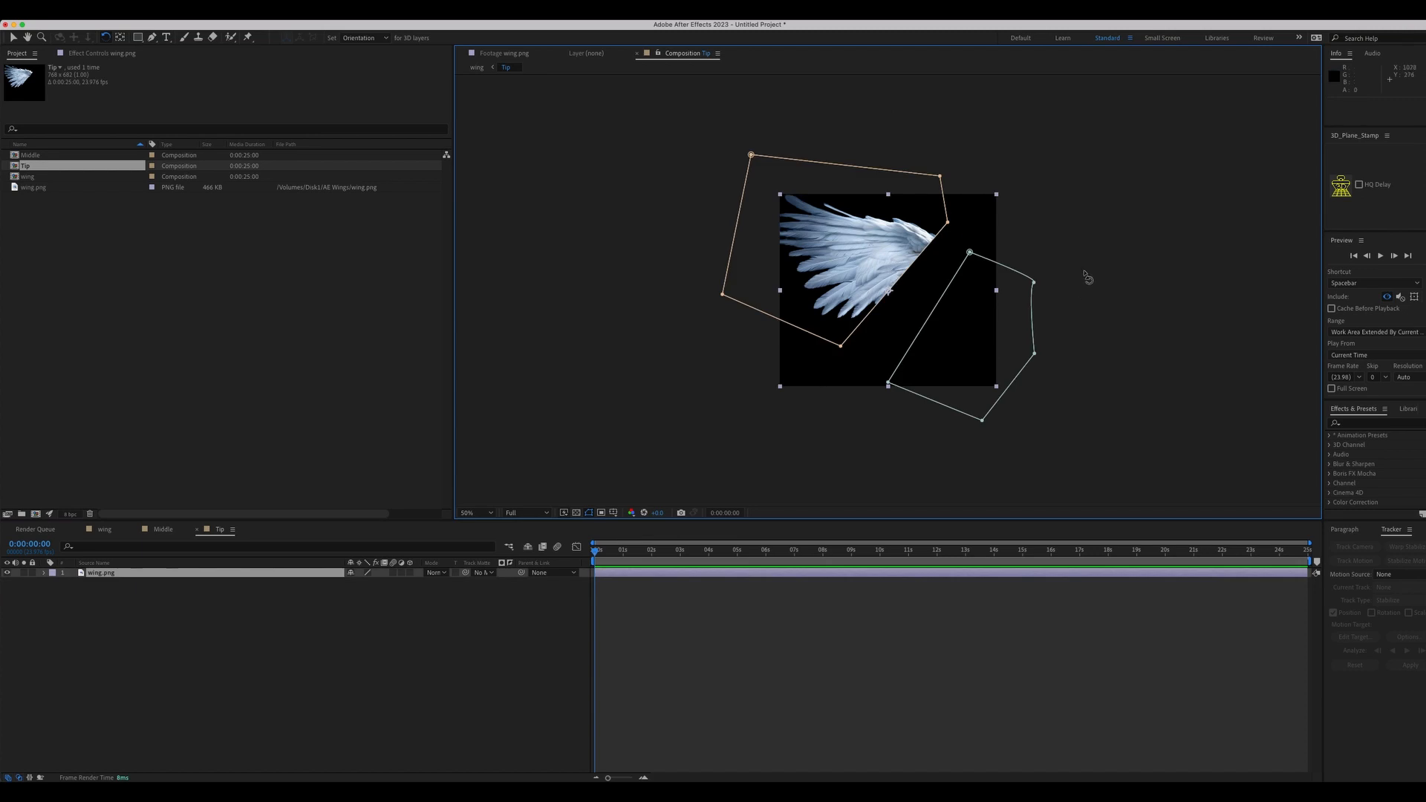
left_click_drag(979, 253, 962, 281)
key("v")
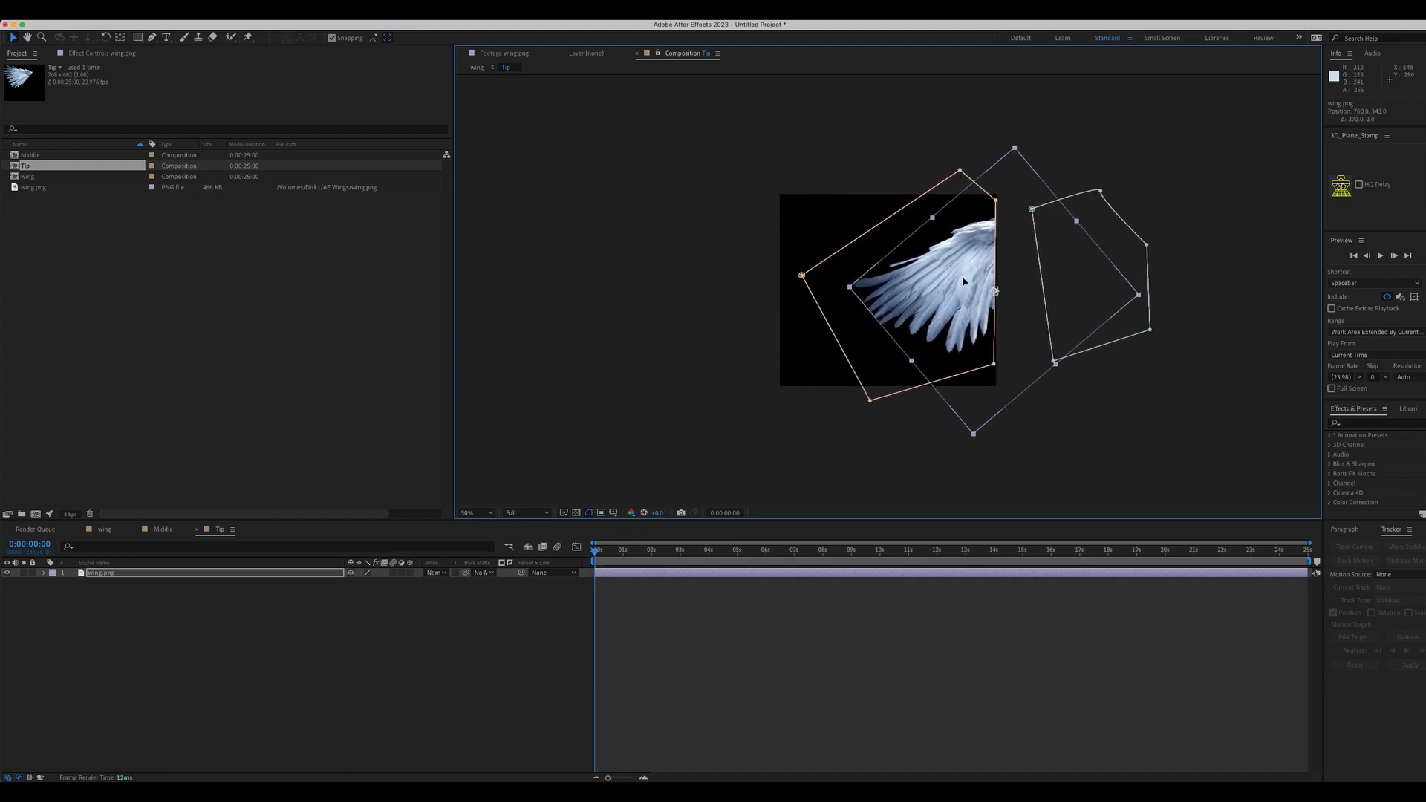
Step: Check the rotation of wing.png in Tip, and set the Tip layer's Z orientation to 40.2° in the wing composition
key("r")
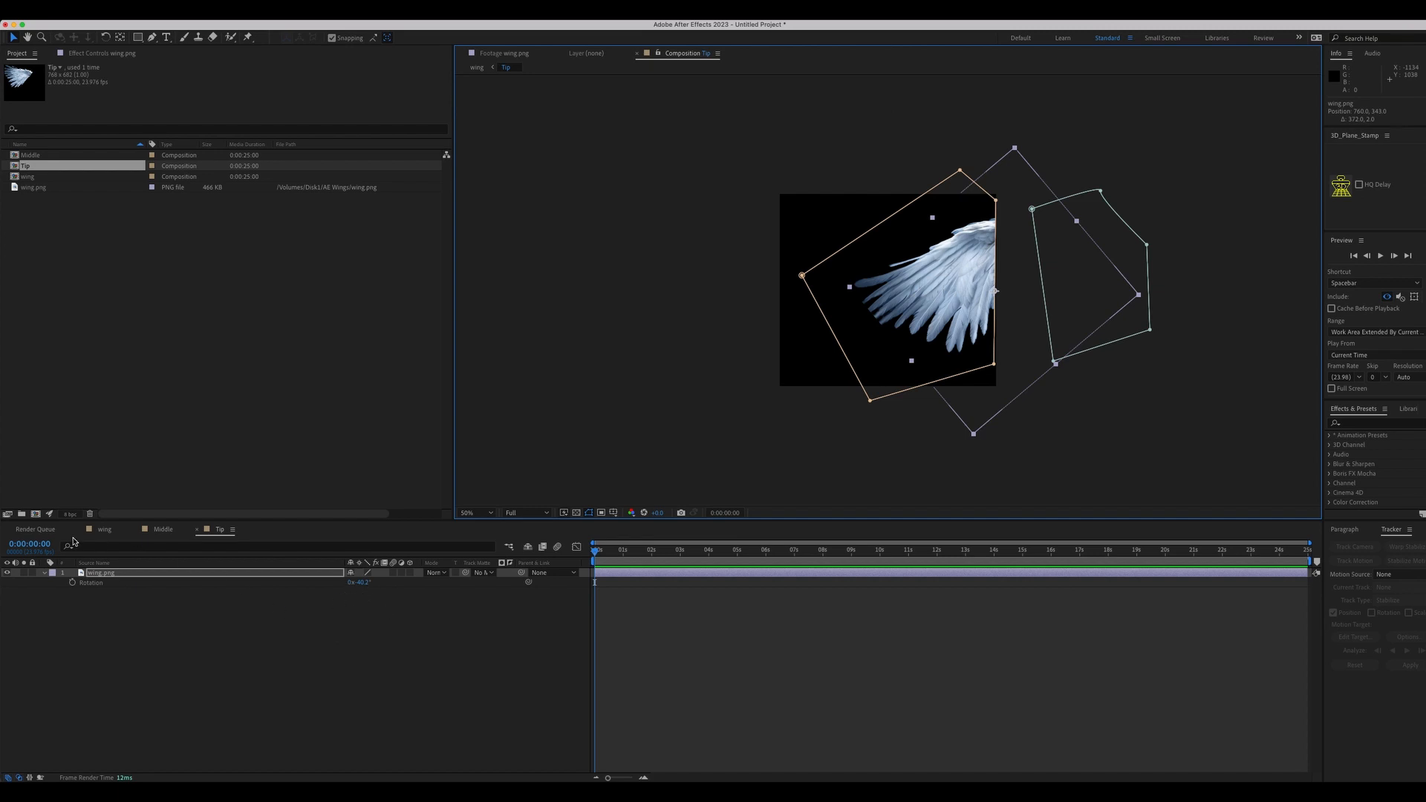
left_click(105, 530)
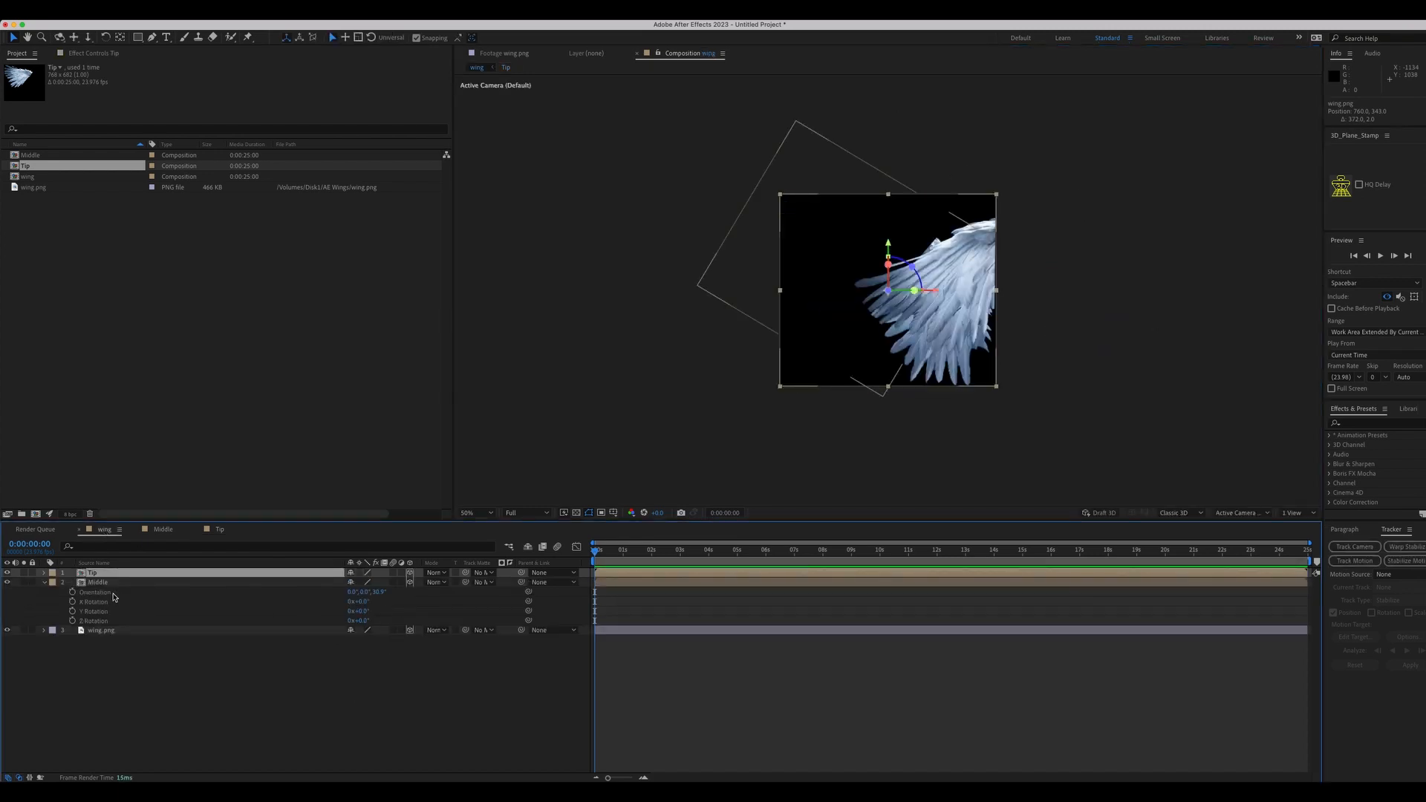
key("r")
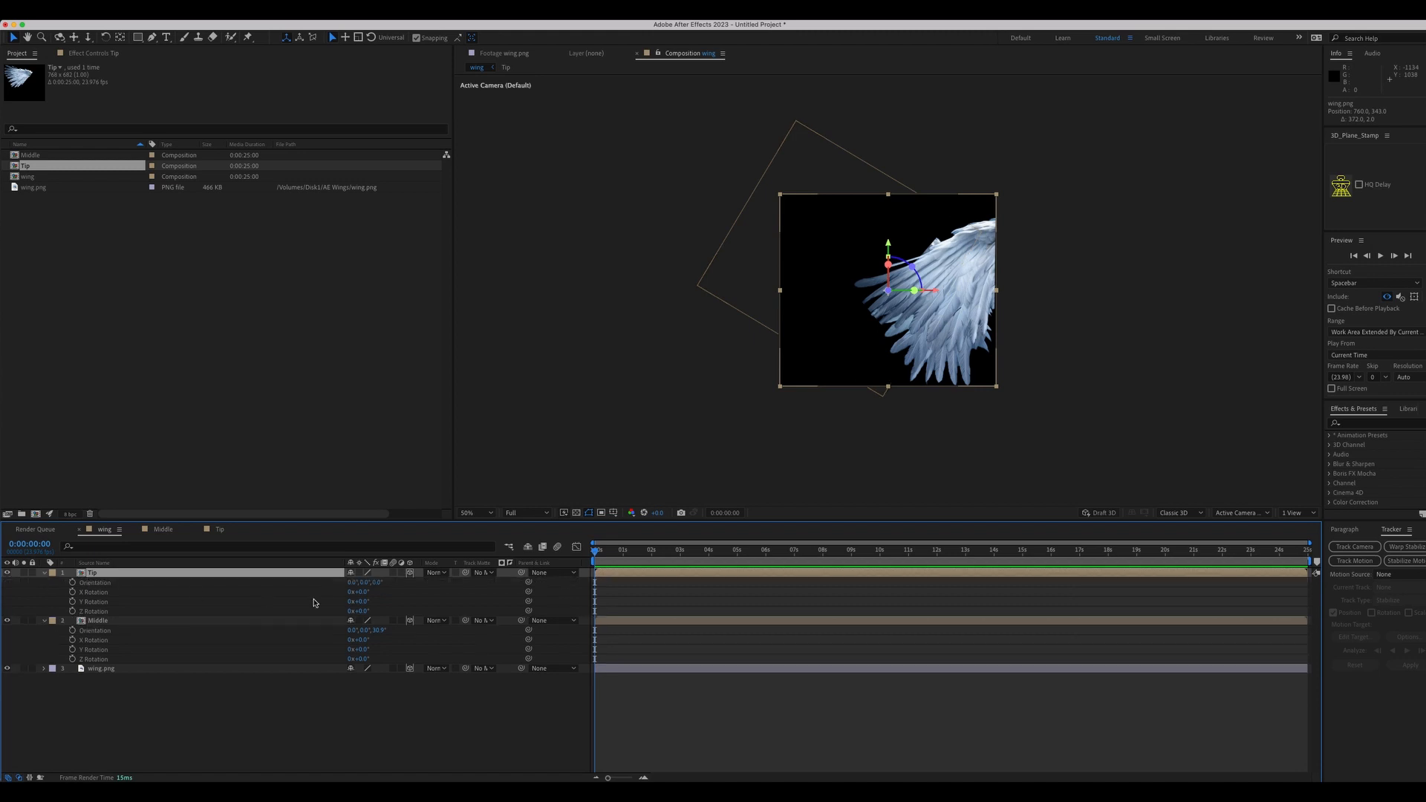
left_click(377, 584)
type("40.2")
key("Return")
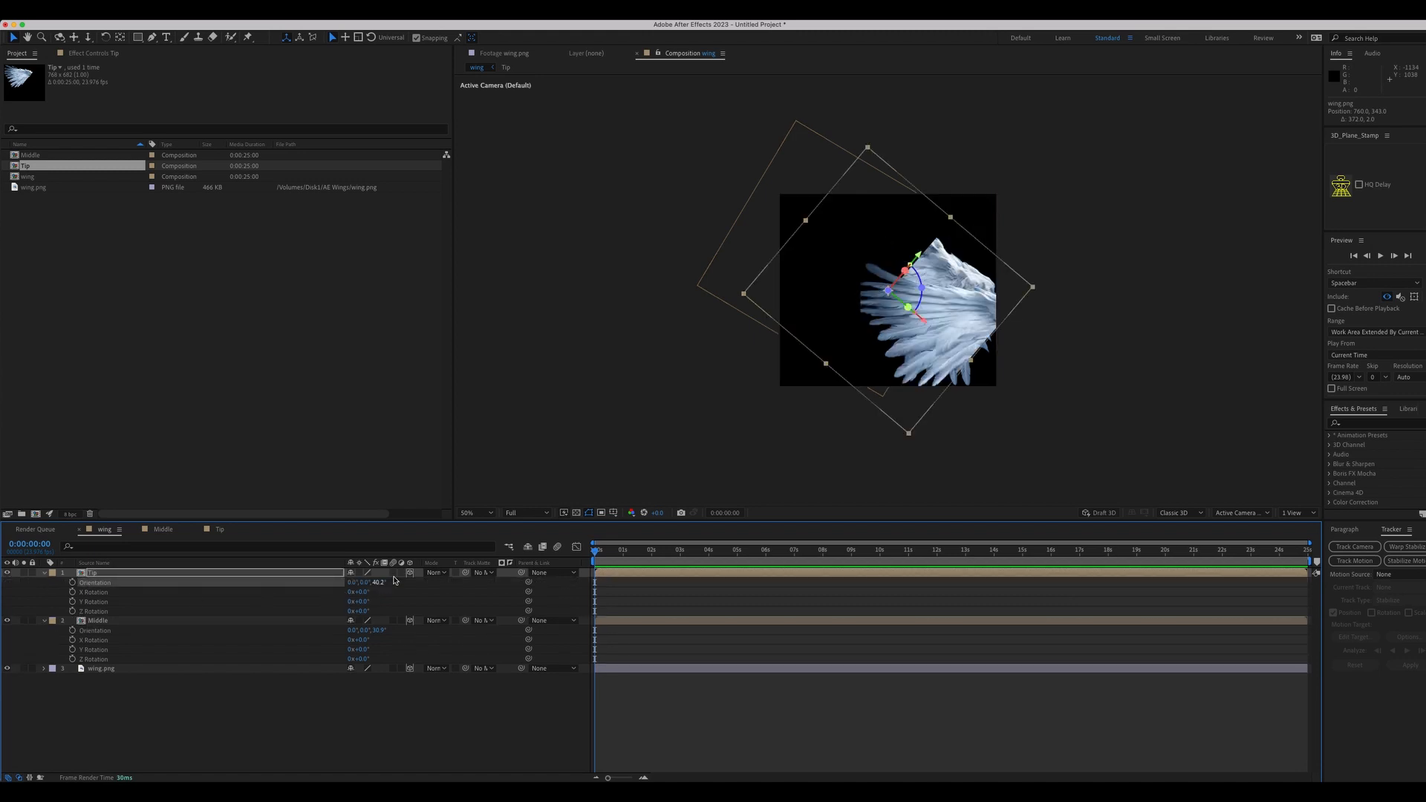
Step: Move the Tip layer's anchor point to its inner-edge joint and align the tip section with the middle section
key("y")
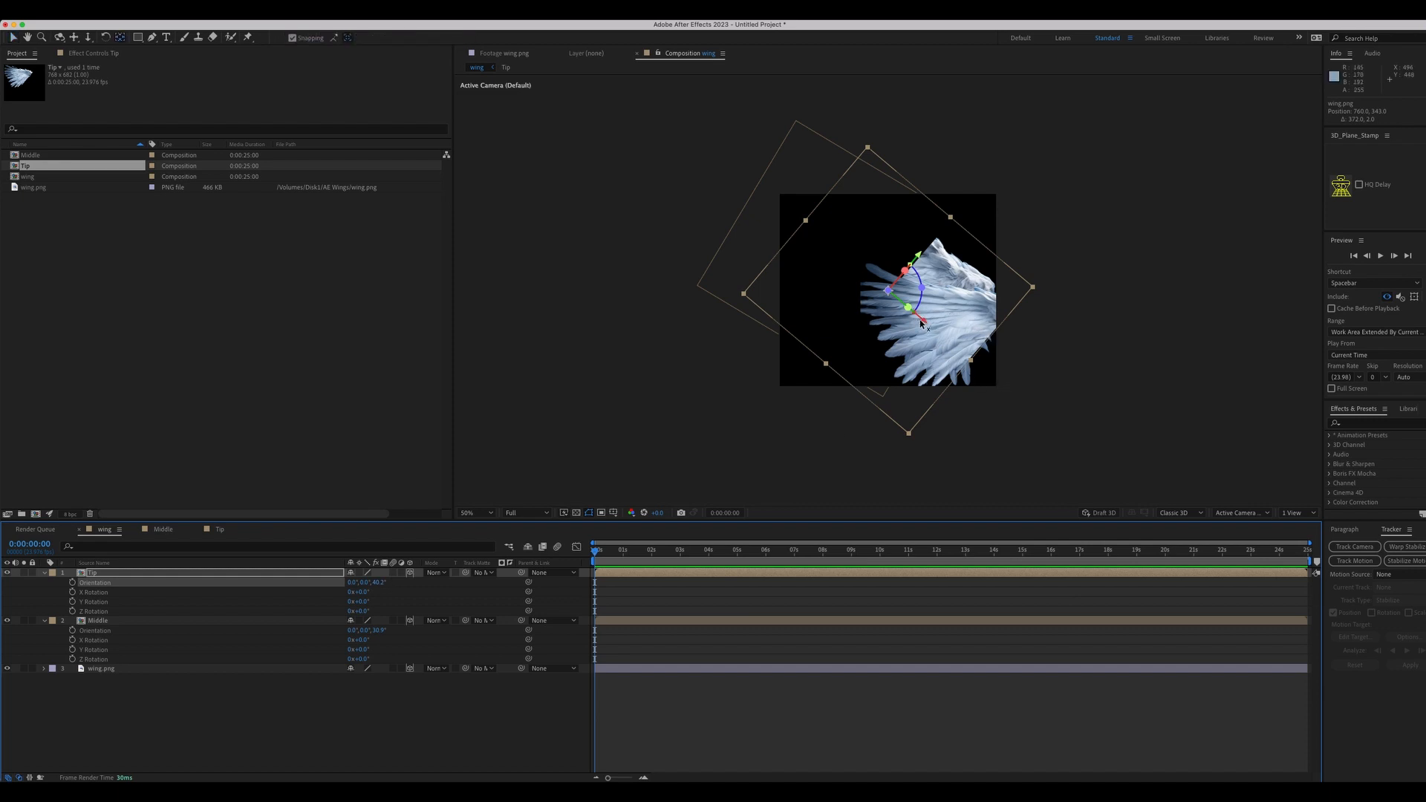
left_click_drag(888, 294, 958, 350)
left_click_drag(969, 362, 960, 367)
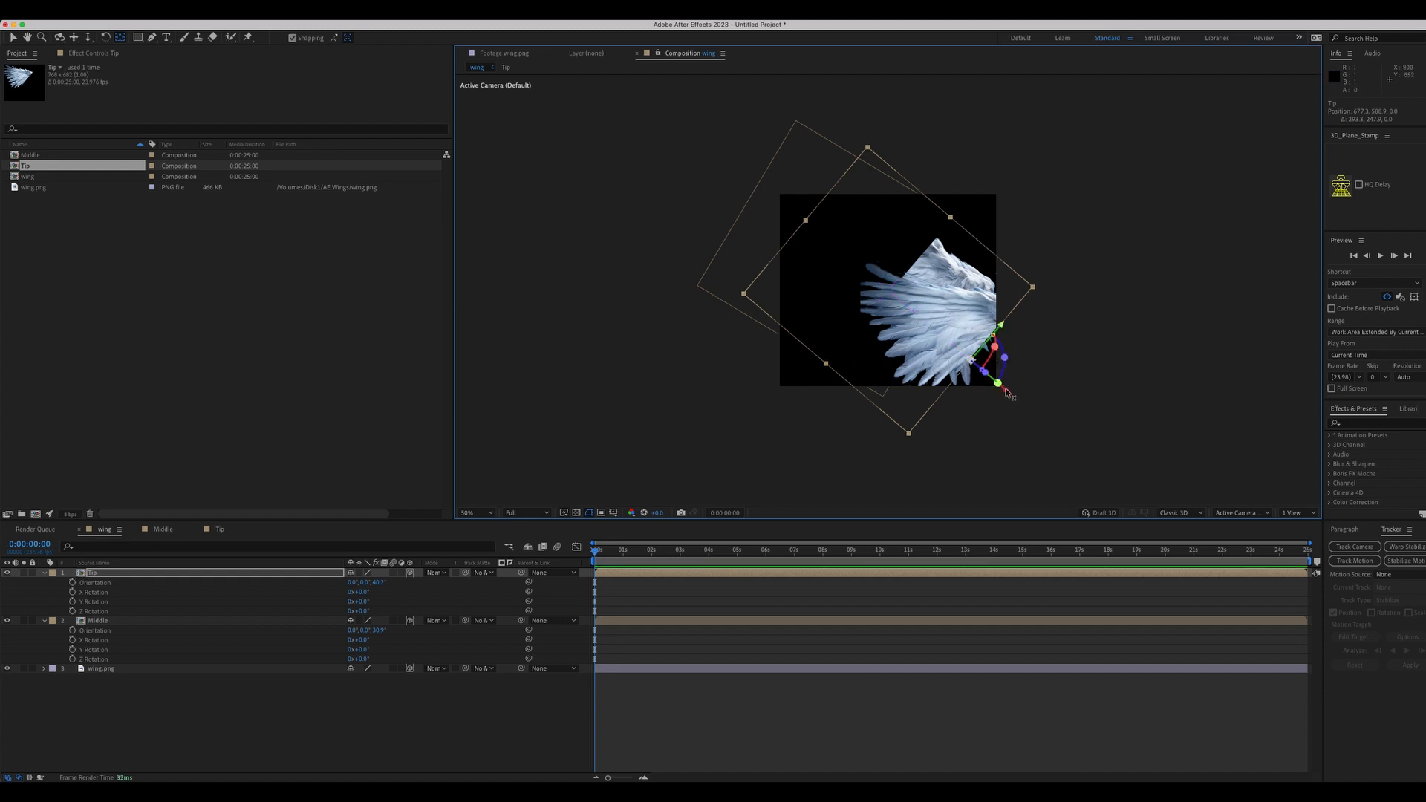
left_click_drag(1005, 393, 925, 334)
key("super+z")
key("v")
left_click(372, 725)
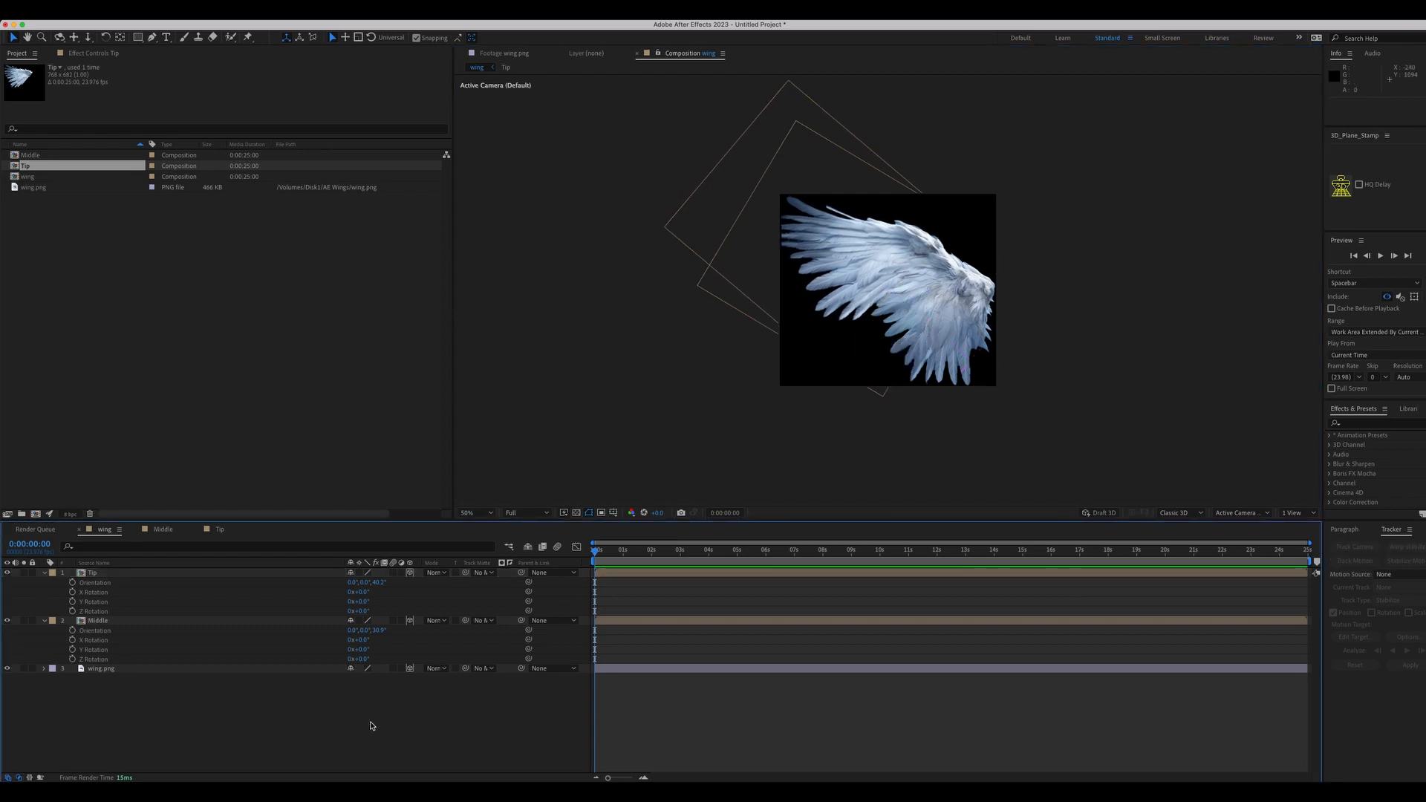
Step: Test the Y Rotation of the Tip, Middle and wing.png layers in turn, undoing each change
left_click_drag(359, 602, 324, 592)
key("ctrl+z")
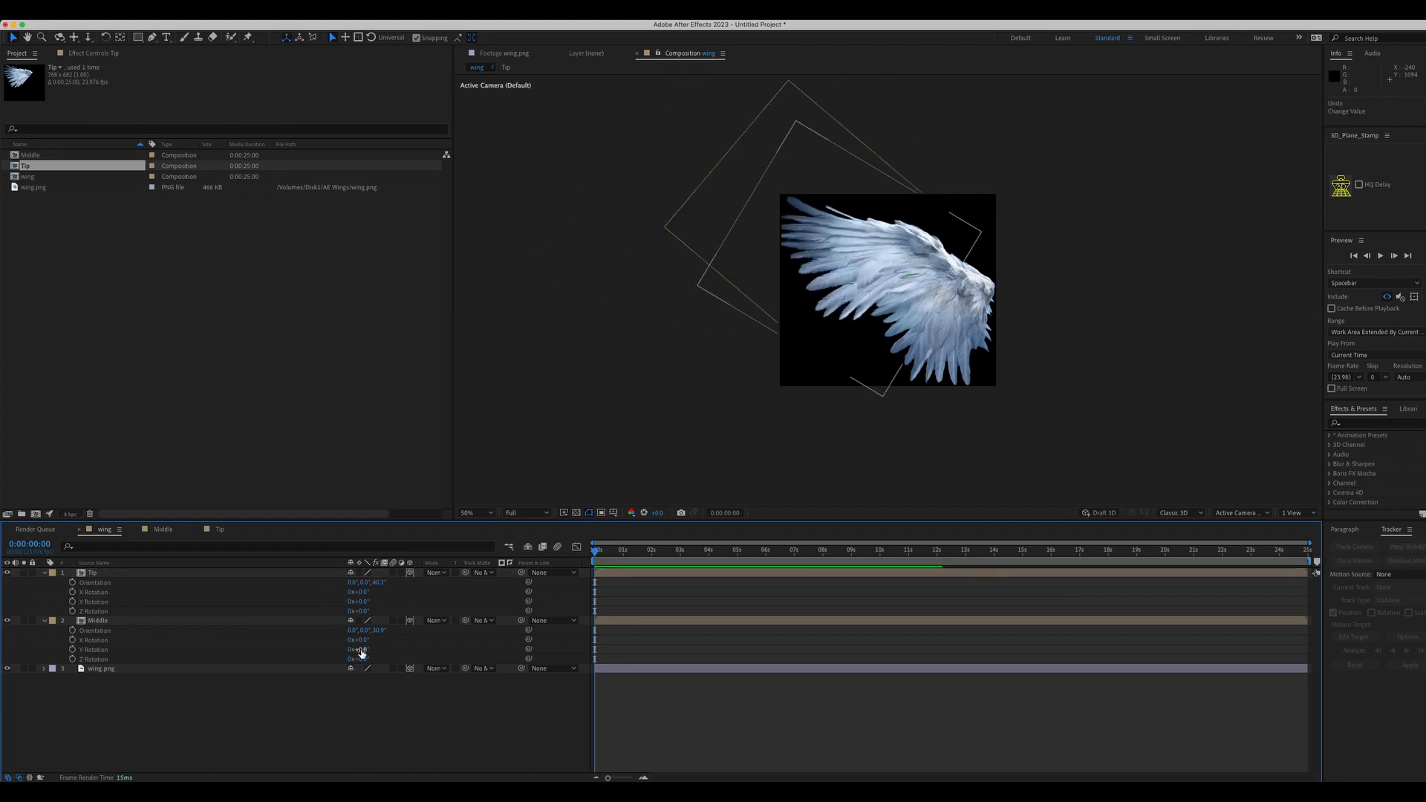
left_click_drag(360, 650, 328, 644)
key("super+z")
left_click(96, 670)
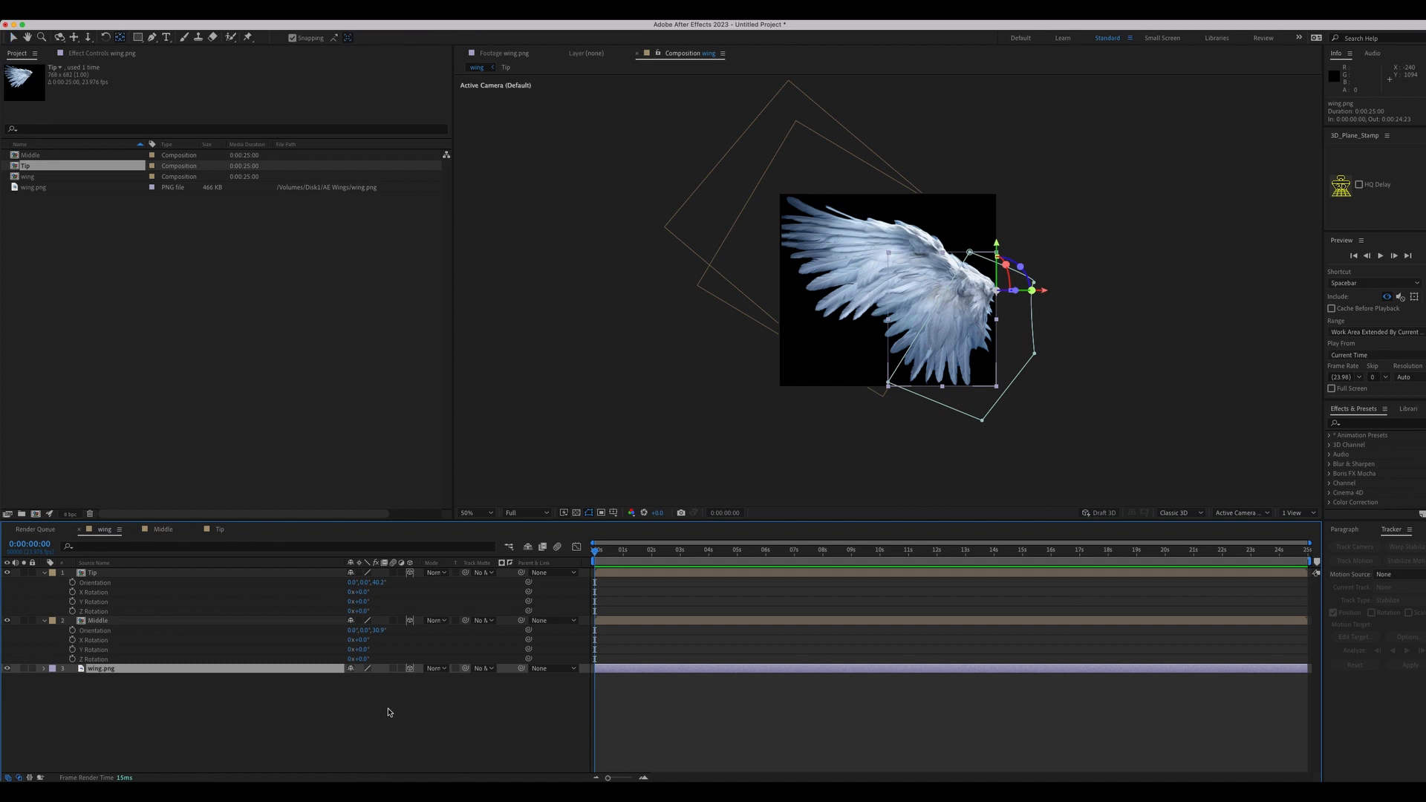
key("r")
mouse_move(359, 697)
left_mouse_down()
mouse_move(417, 701)
mouse_move(361, 696)
left_mouse_up()
key("super+z")
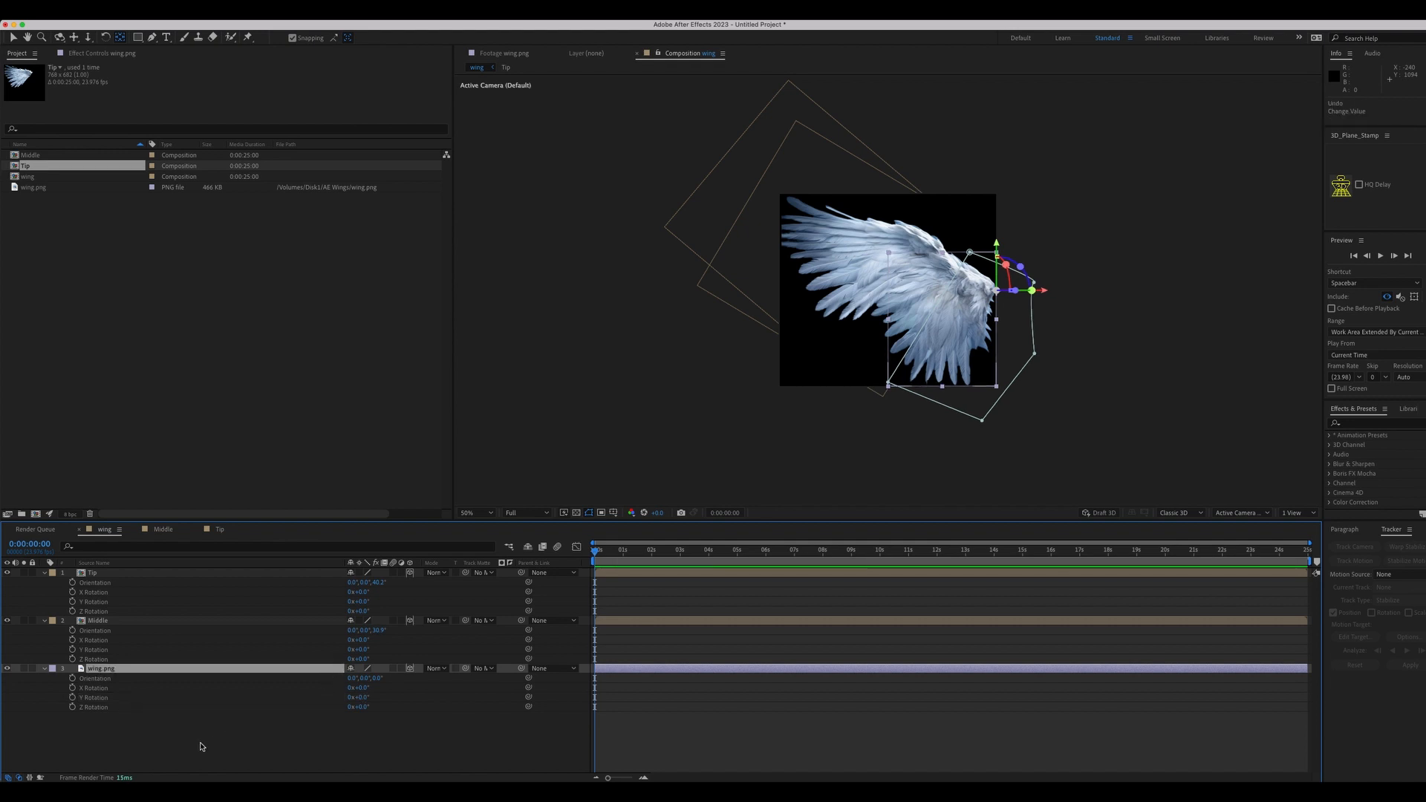
Step: Add a Slider Control effect to the wing.png layer and rename it Flap
left_click(1363, 424)
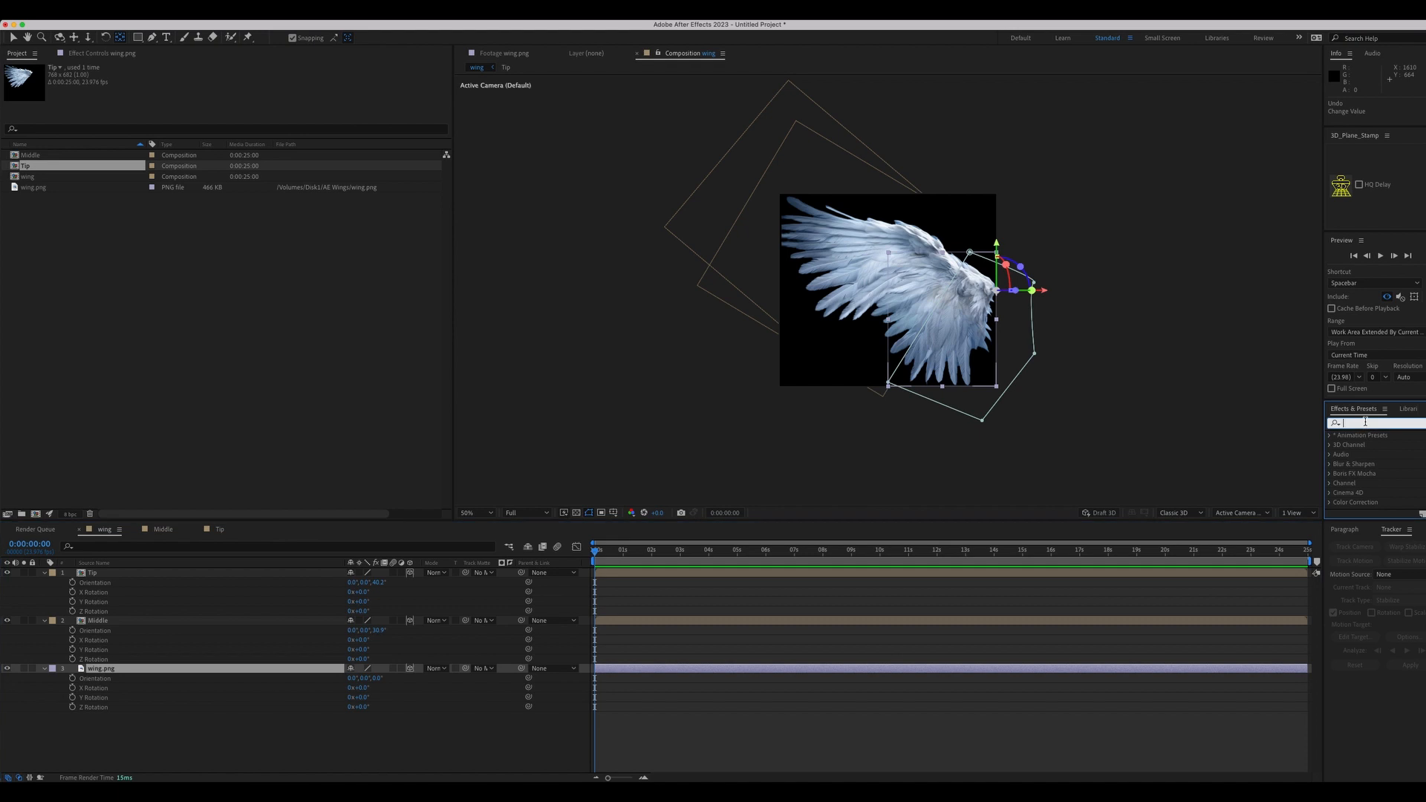
type("slider")
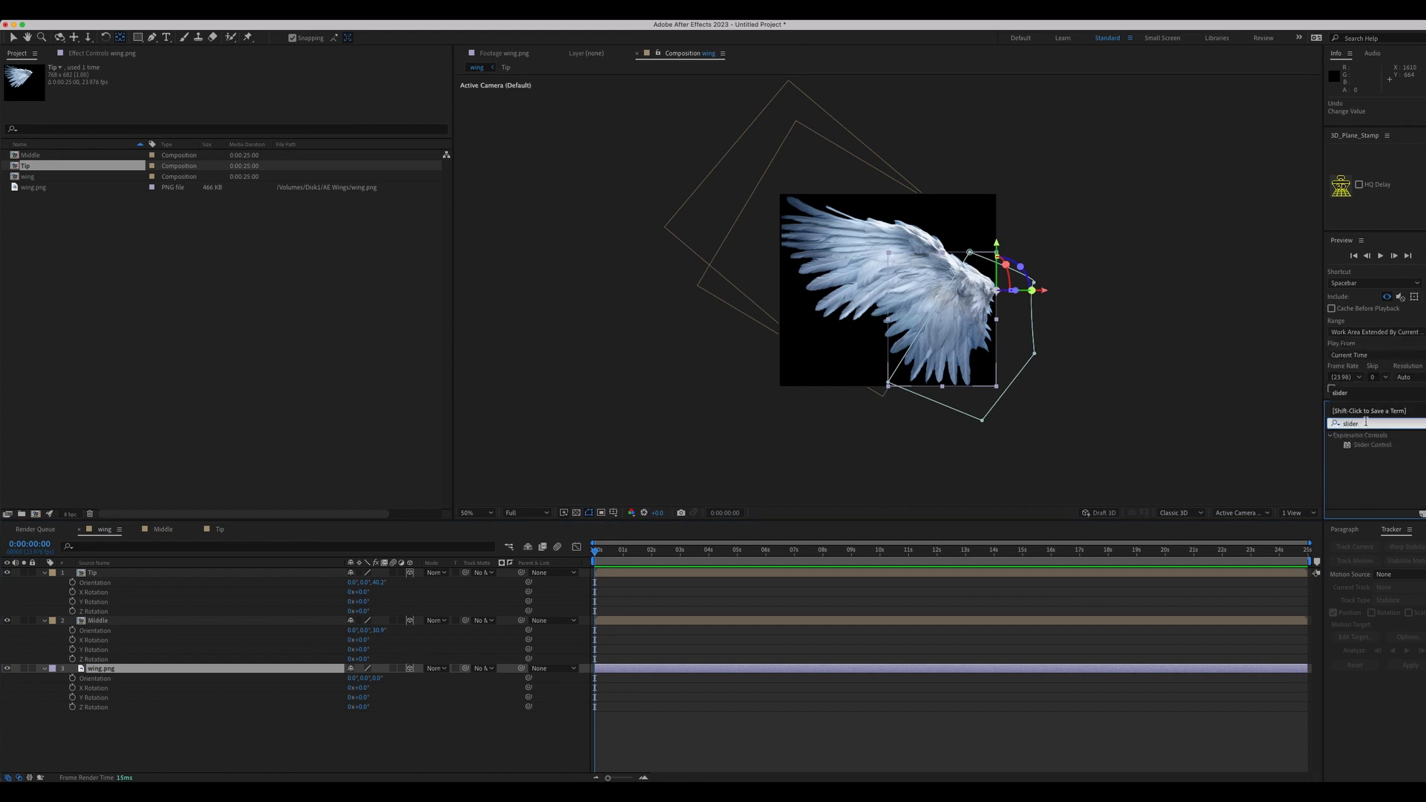
left_click_drag(1371, 446, 101, 671)
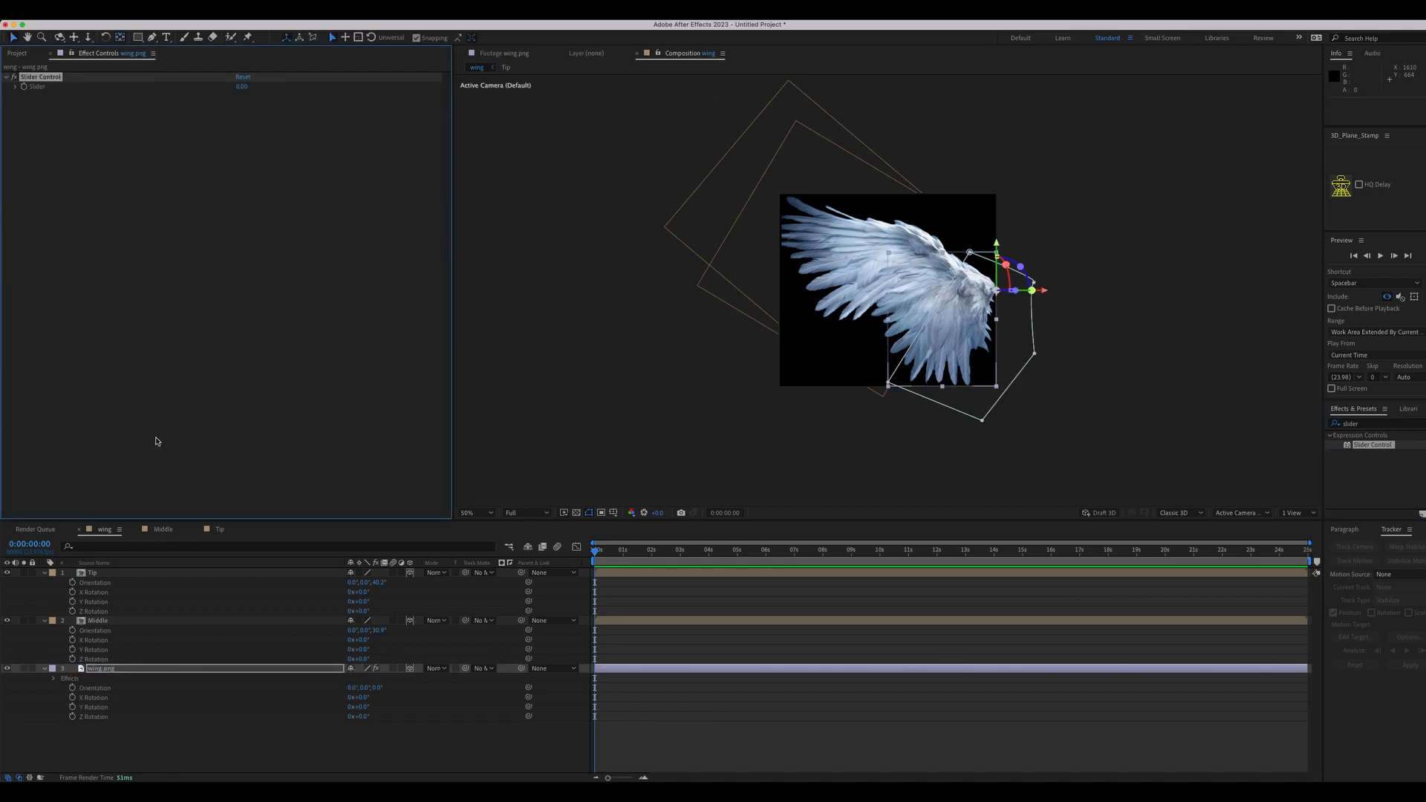
key("Return")
type("Flap")
key("Return")
Step: Set the Flap slider's range from -90 to 90 and expand its slider
right_click(236, 89)
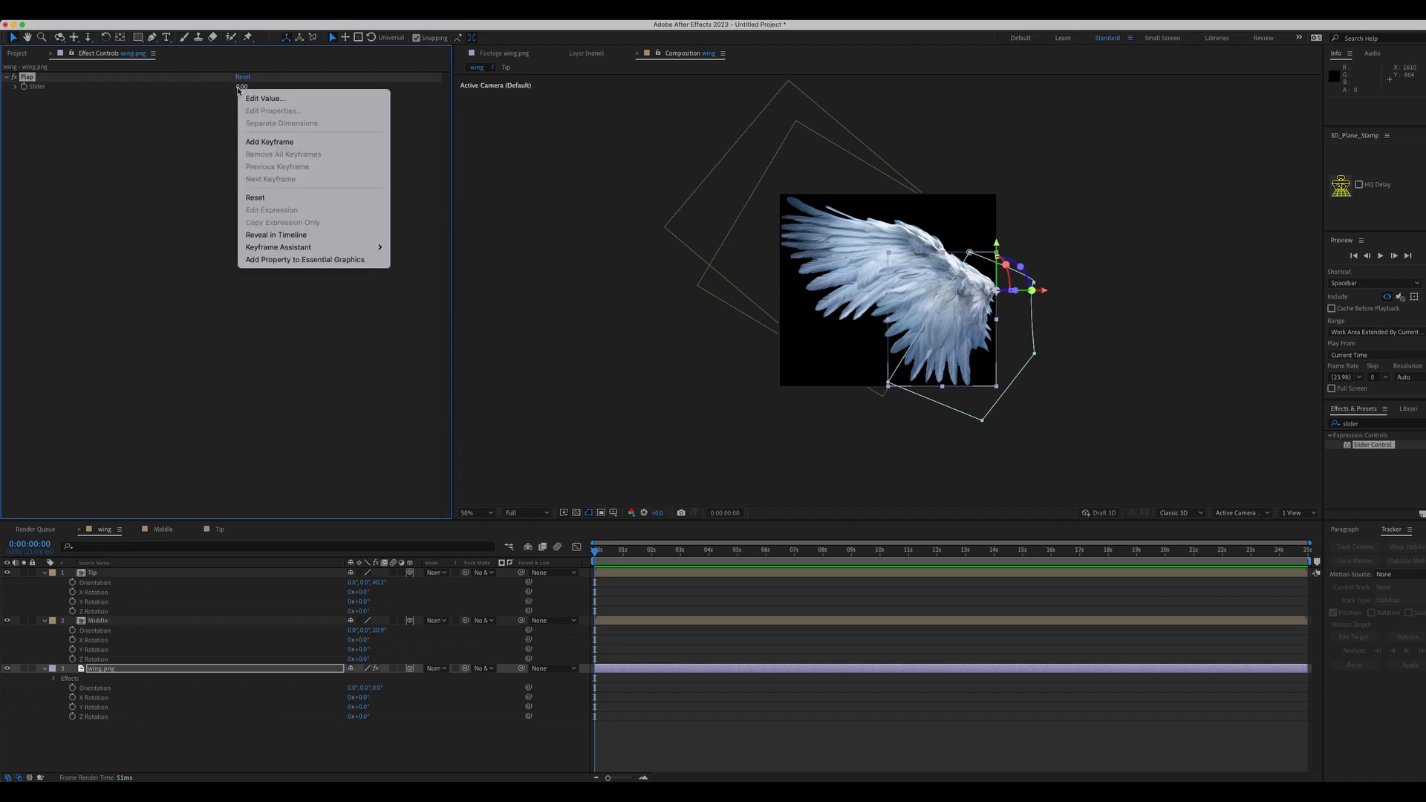
left_click(280, 99)
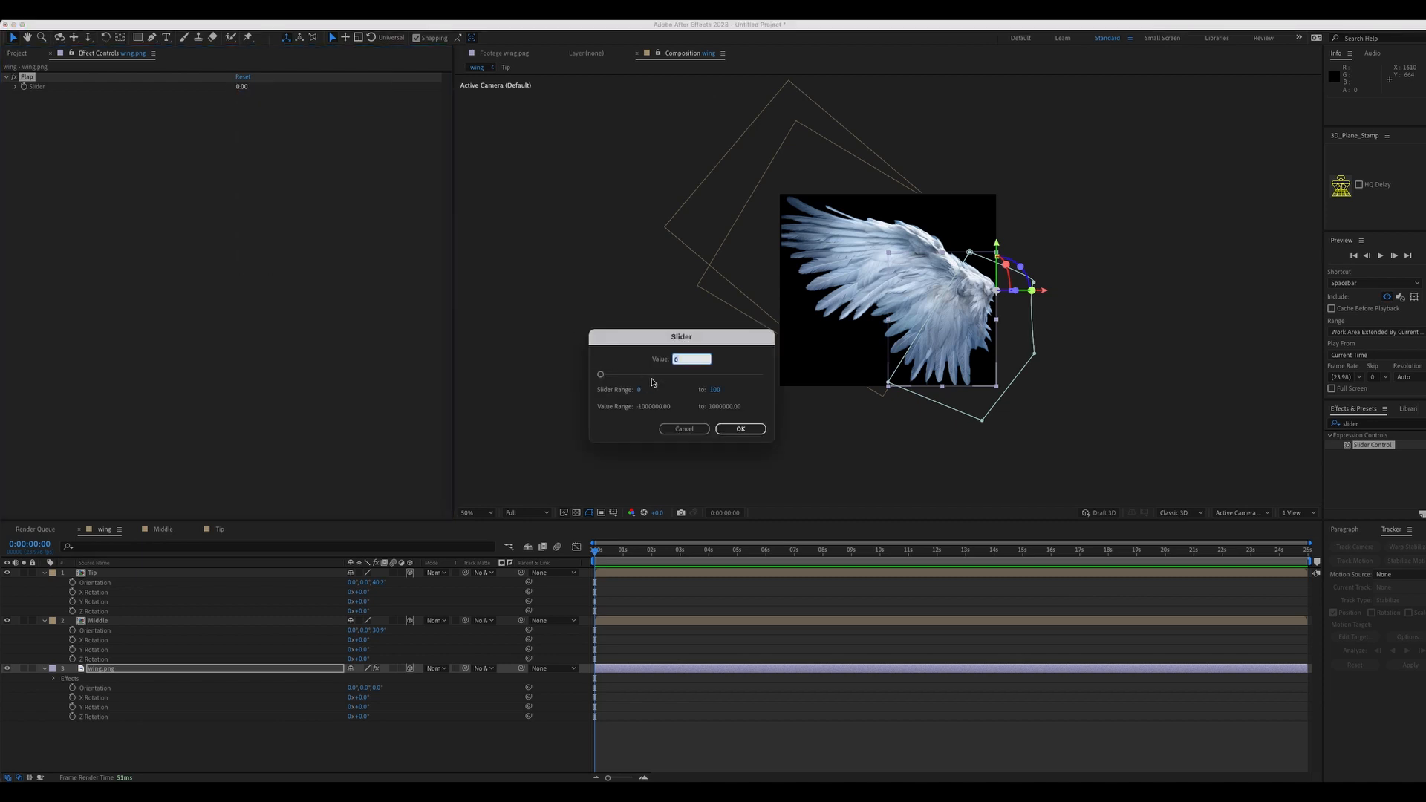
left_click(639, 392)
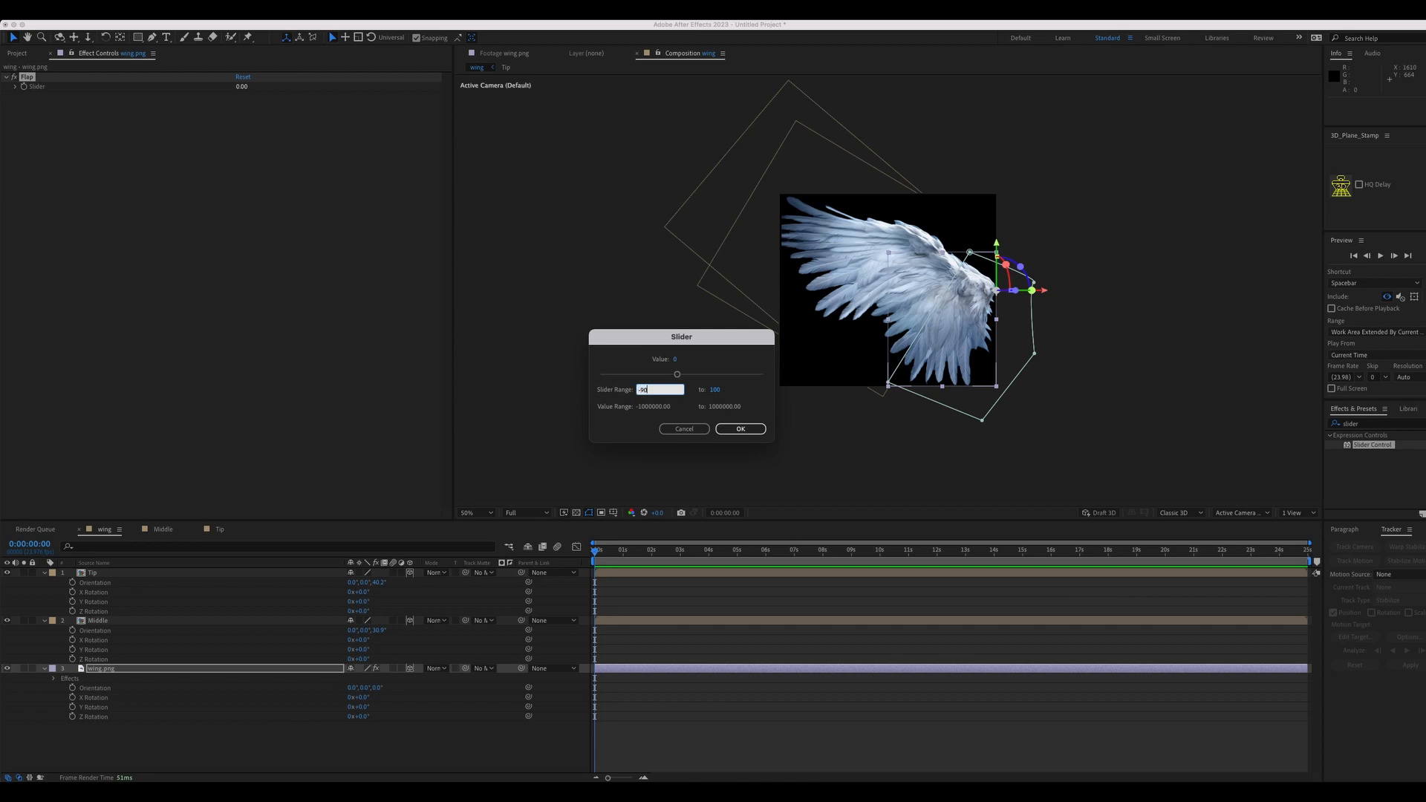
key("Tab")
type("90")
left_click(740, 429)
left_click(247, 263)
left_click(16, 87)
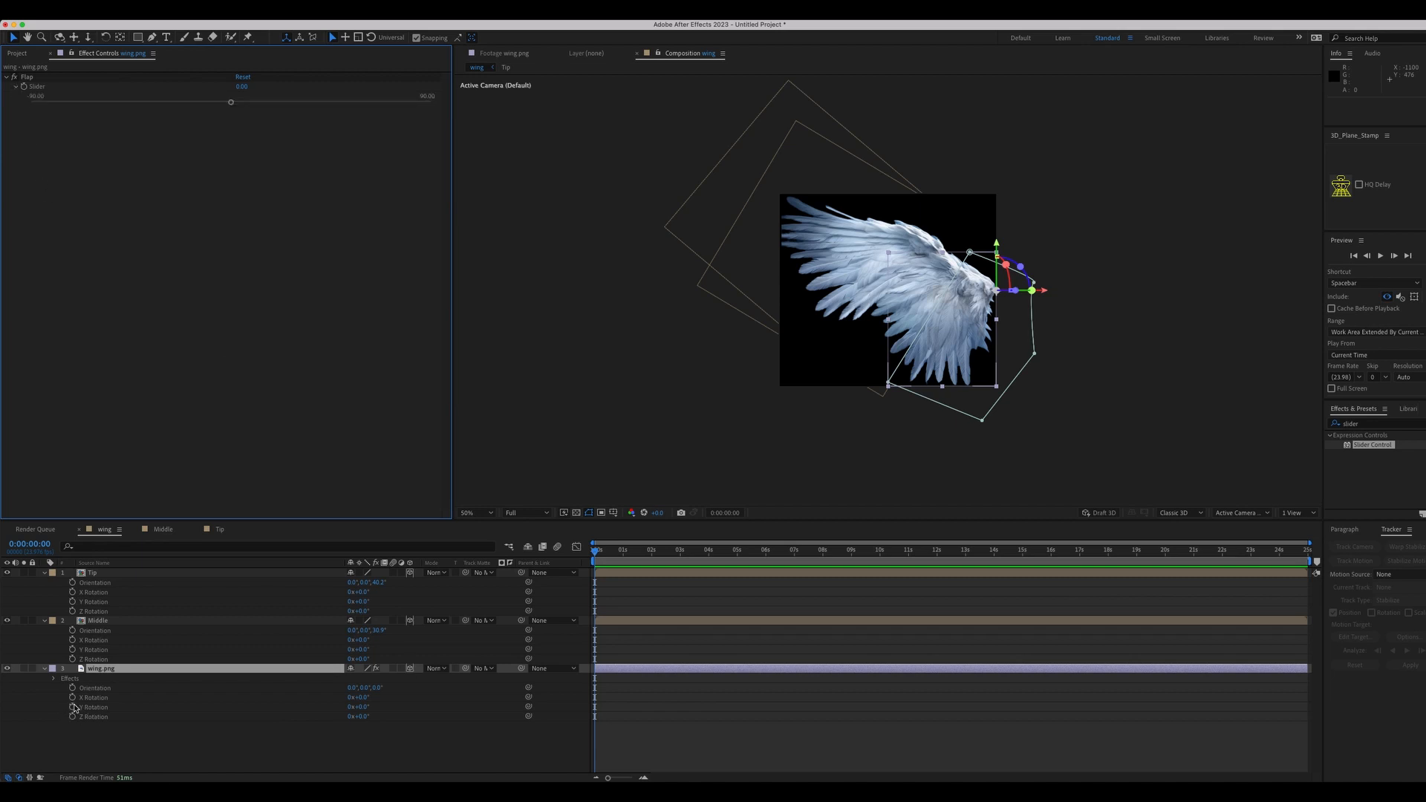
Step: Link the wing.png layer's Y Rotation to the Flap slider with an expression, test the slider and undo the test change
left_click(72, 707, "alt")
left_click_drag(379, 717, 33, 89)
left_click_drag(229, 104, 173, 112)
key("super+z")
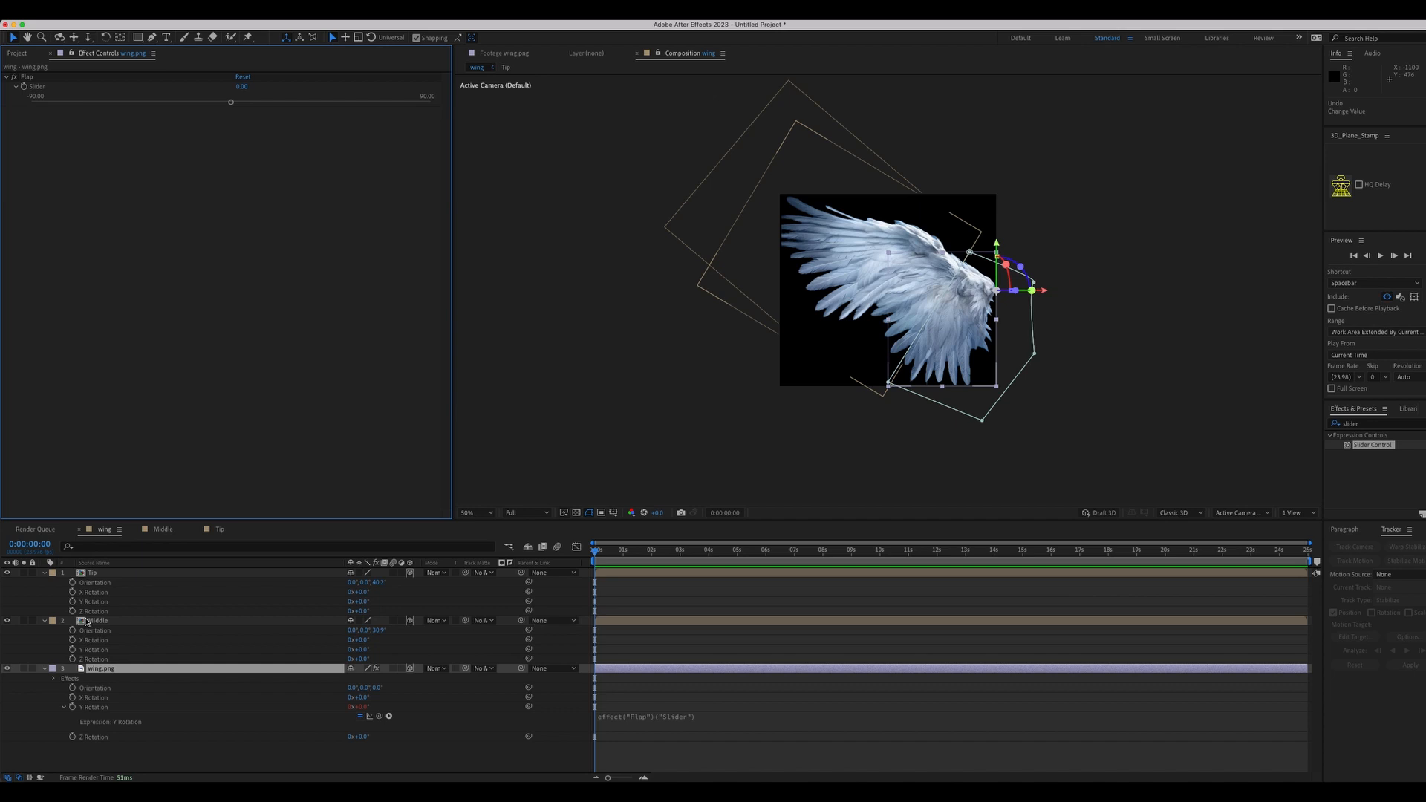
Step: Parent the Middle layer to wing.png, test the joint with the Flap slider and undo the slider change
left_click_drag(520, 621, 107, 671)
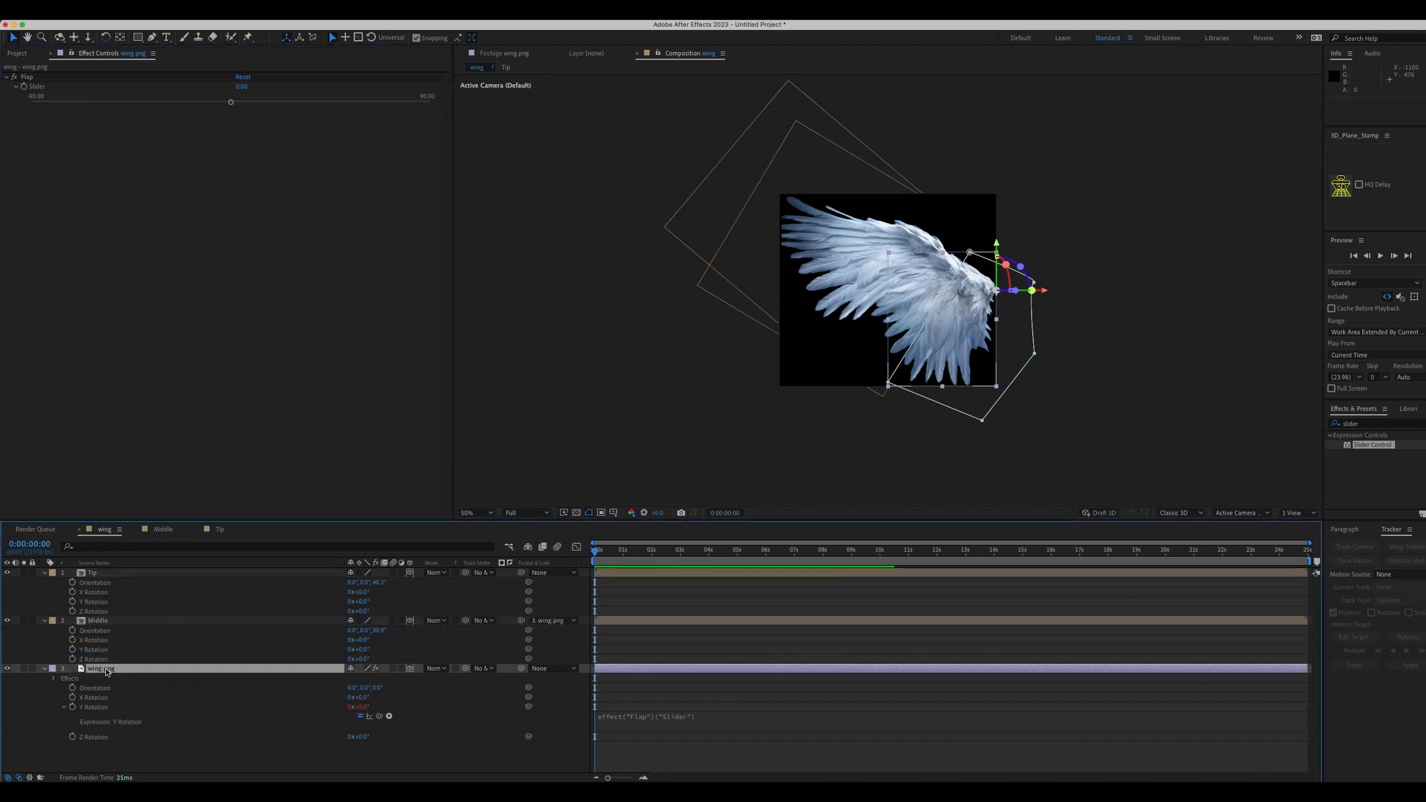
left_click_drag(232, 105, 193, 102)
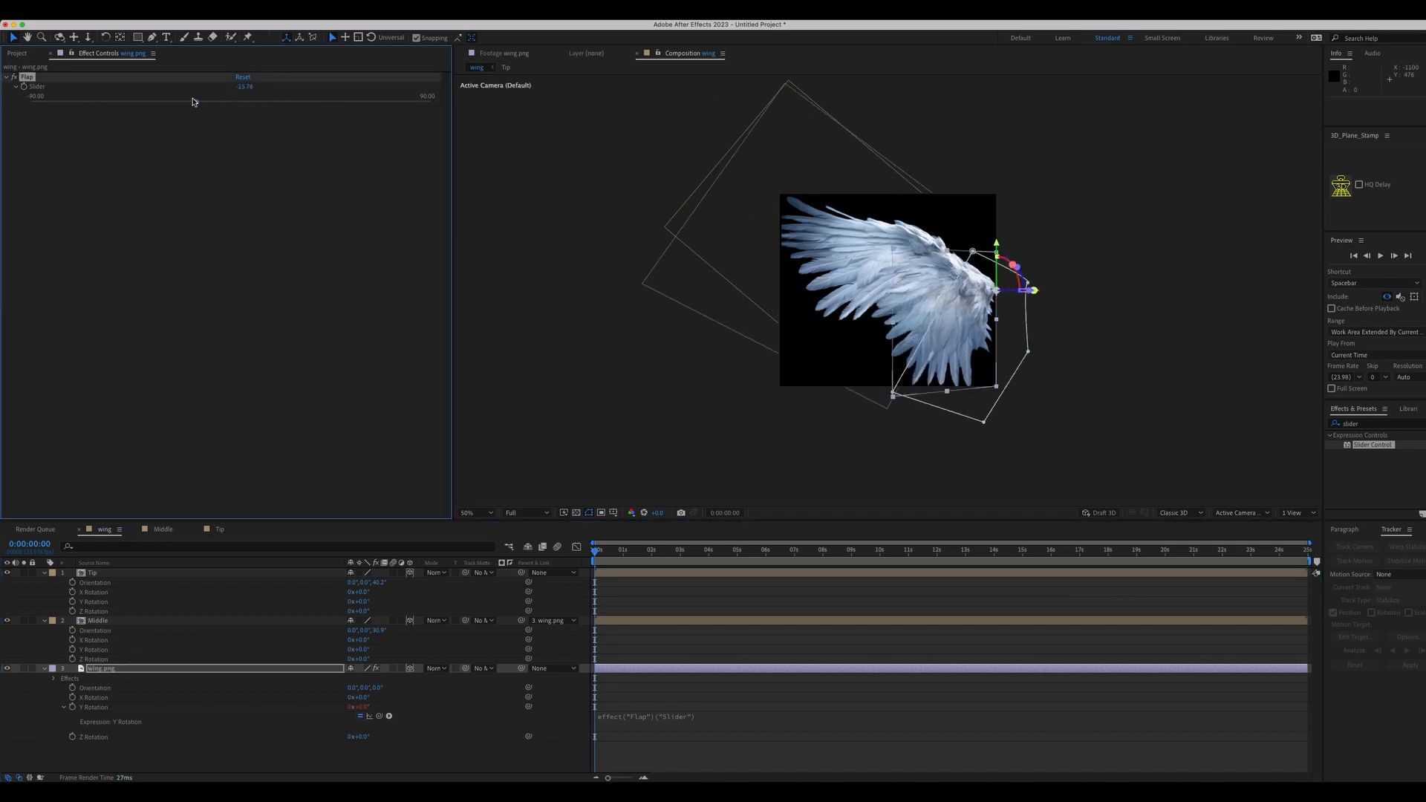
key("ctrl+z")
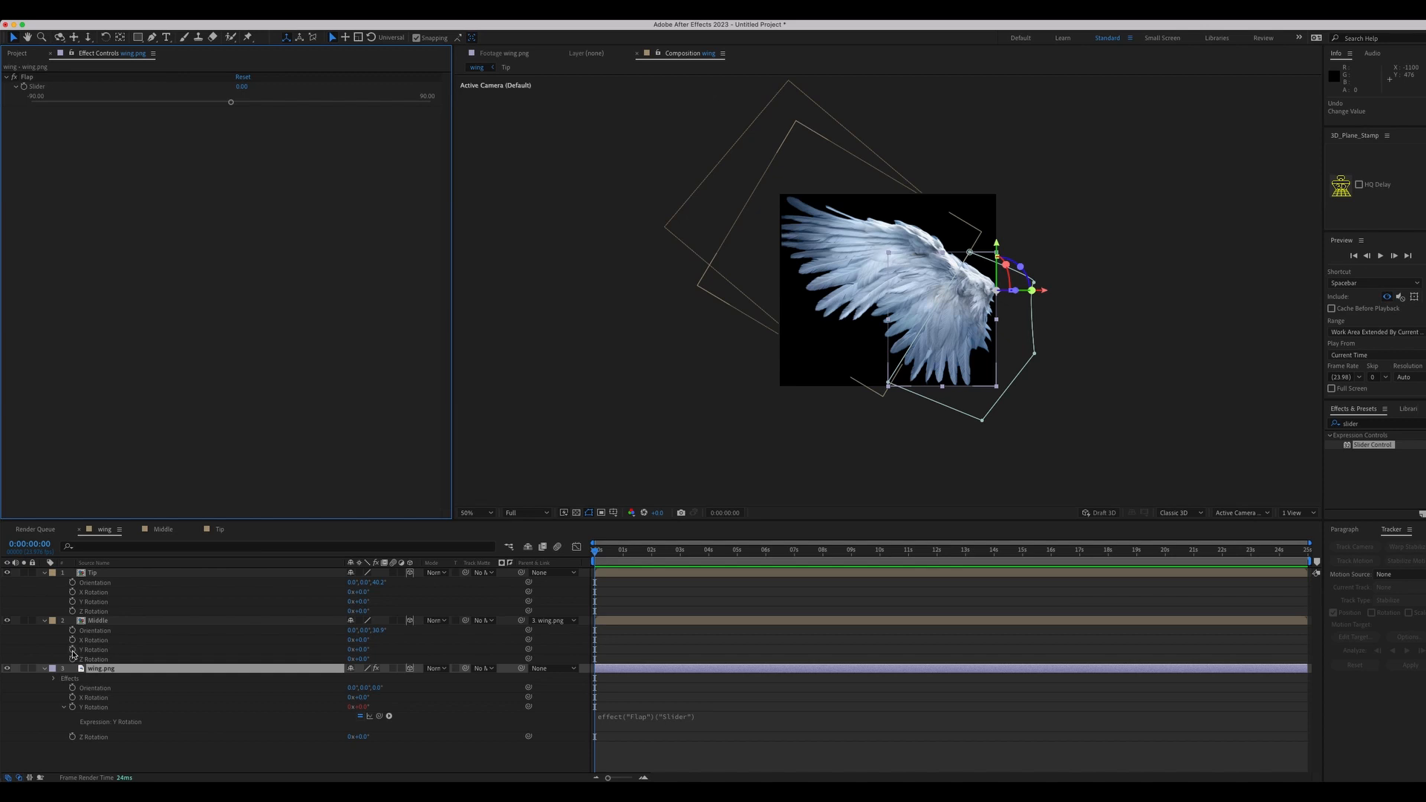
Step: Add an expression linking the Middle layer's Y Rotation to the wing.png layer's Y Rotation multiplied by 2
left_click(72, 650, "alt")
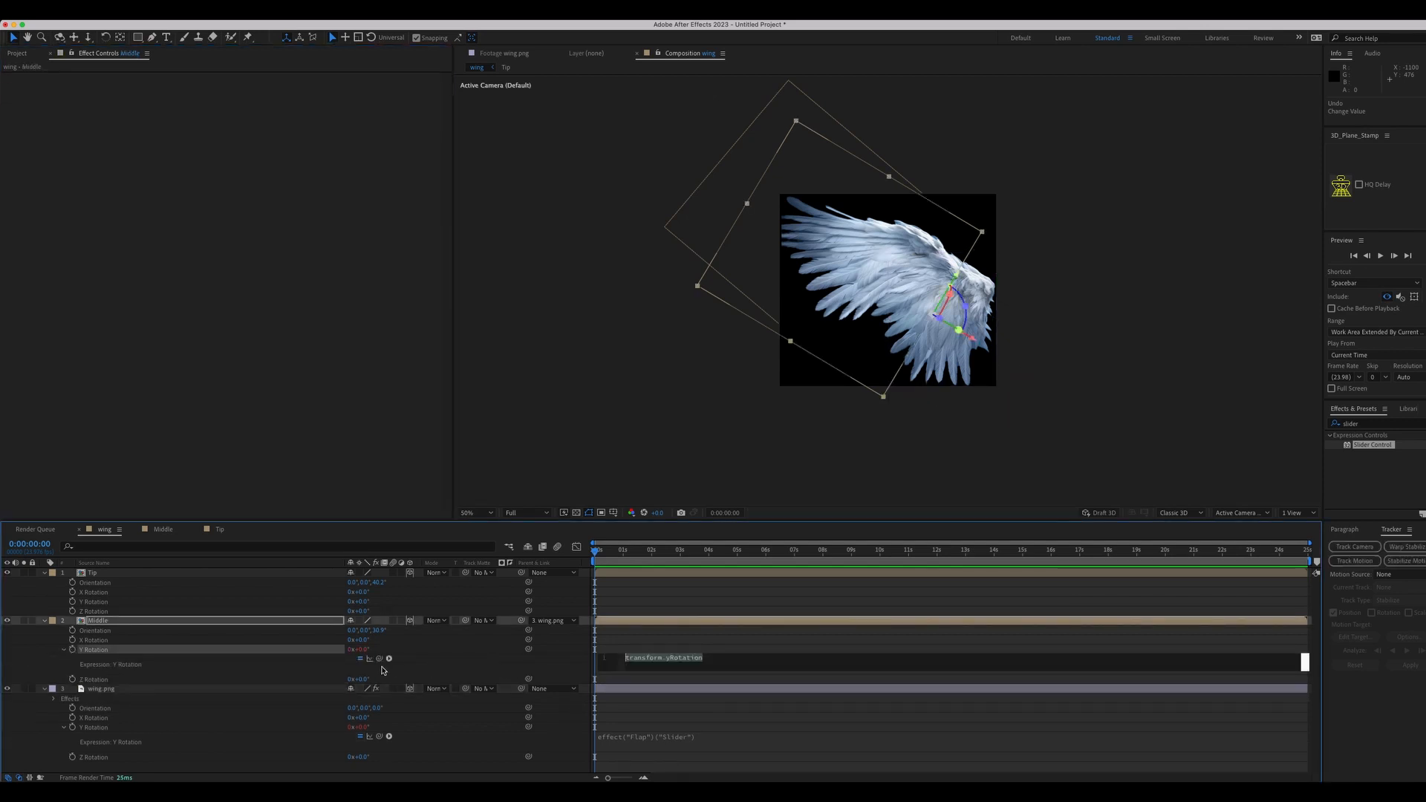
left_click_drag(379, 659, 98, 731)
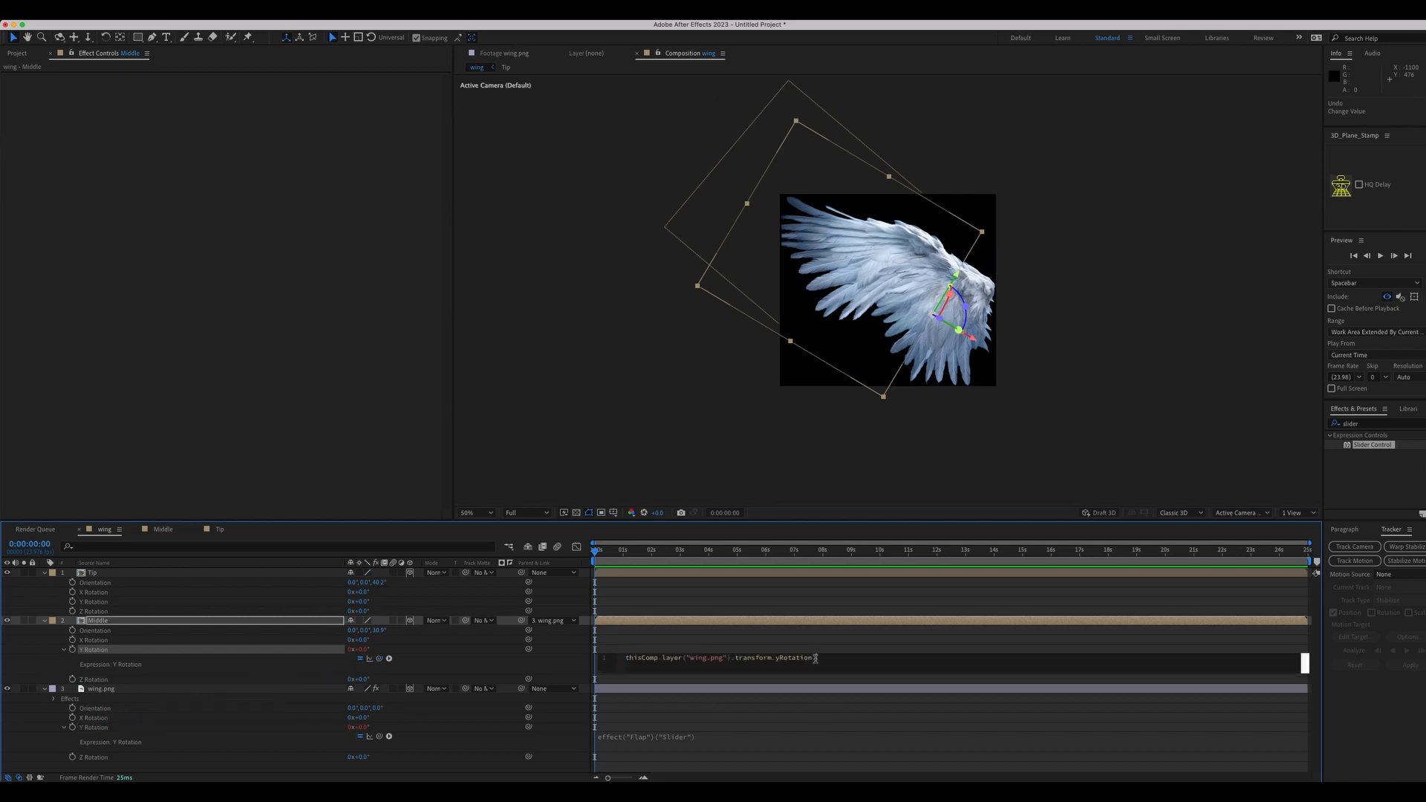
key("Return")
left_click(669, 444)
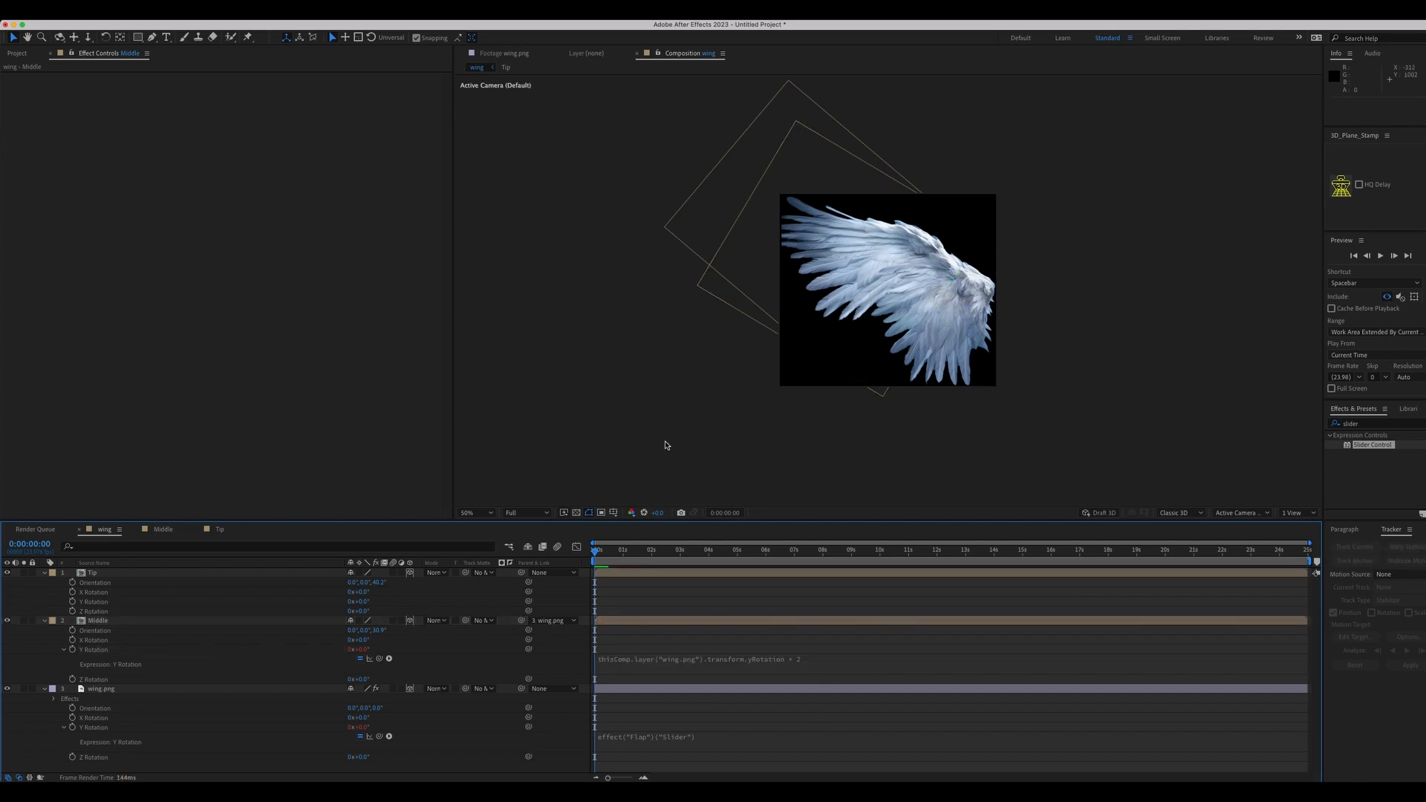
Step: Test how the shoulder and middle sections bend by raising the wing.png layer's Flap slider to about 35
left_click(93, 690)
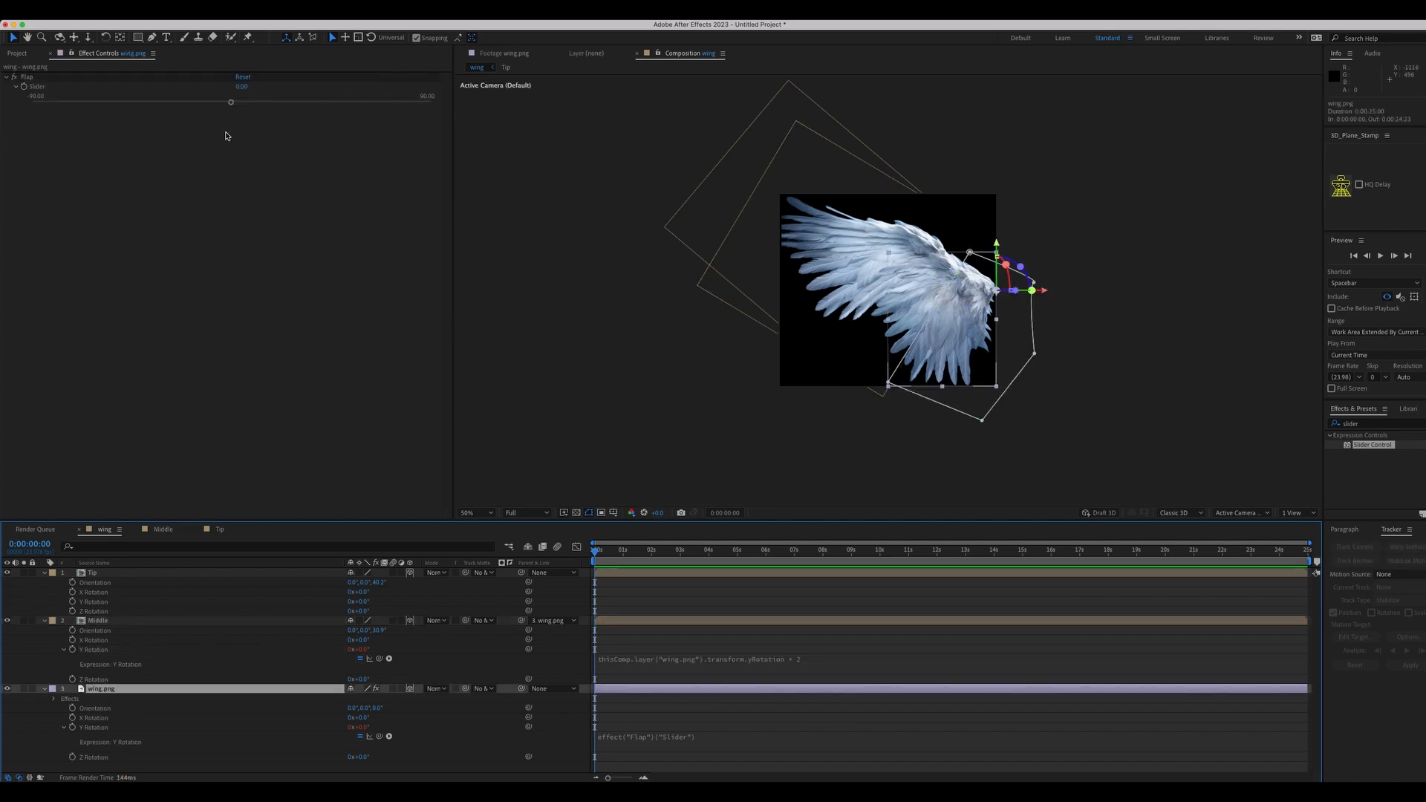
left_click_drag(233, 103, 316, 117)
key("super+z")
left_click_drag(231, 102, 311, 115)
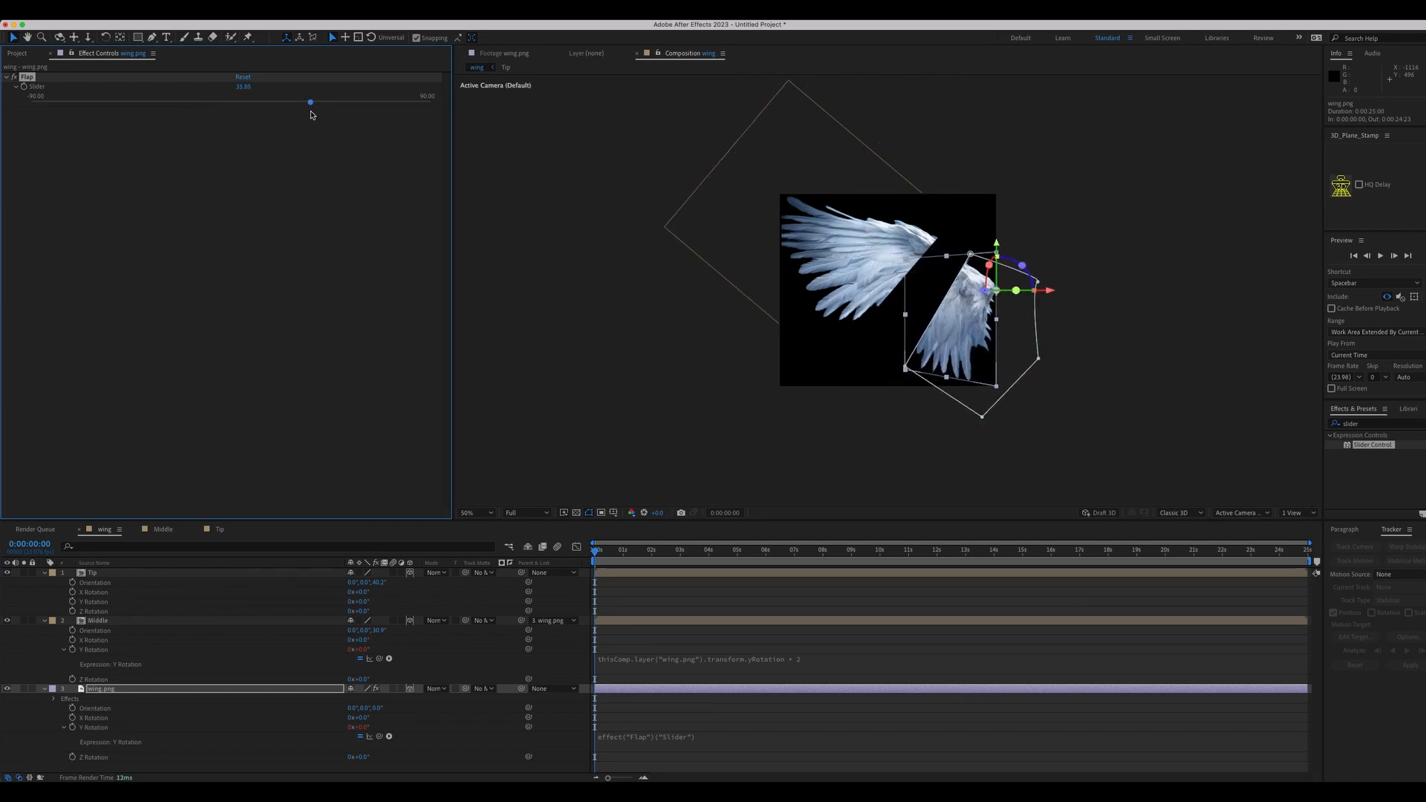
Step: Undo the last Flap slider change and parent the Tip layer to the Middle layer
key("super+z")
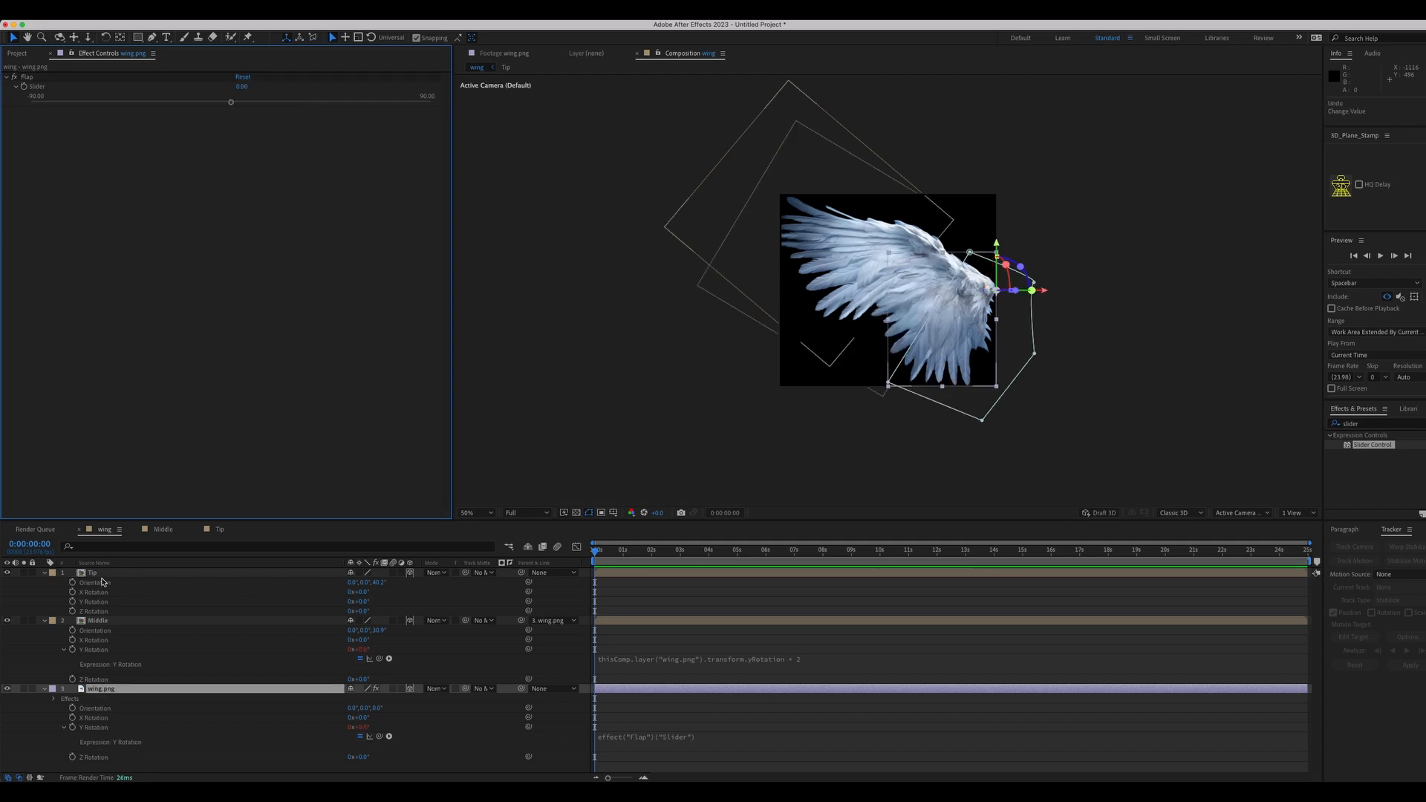
left_click_drag(521, 573, 95, 624)
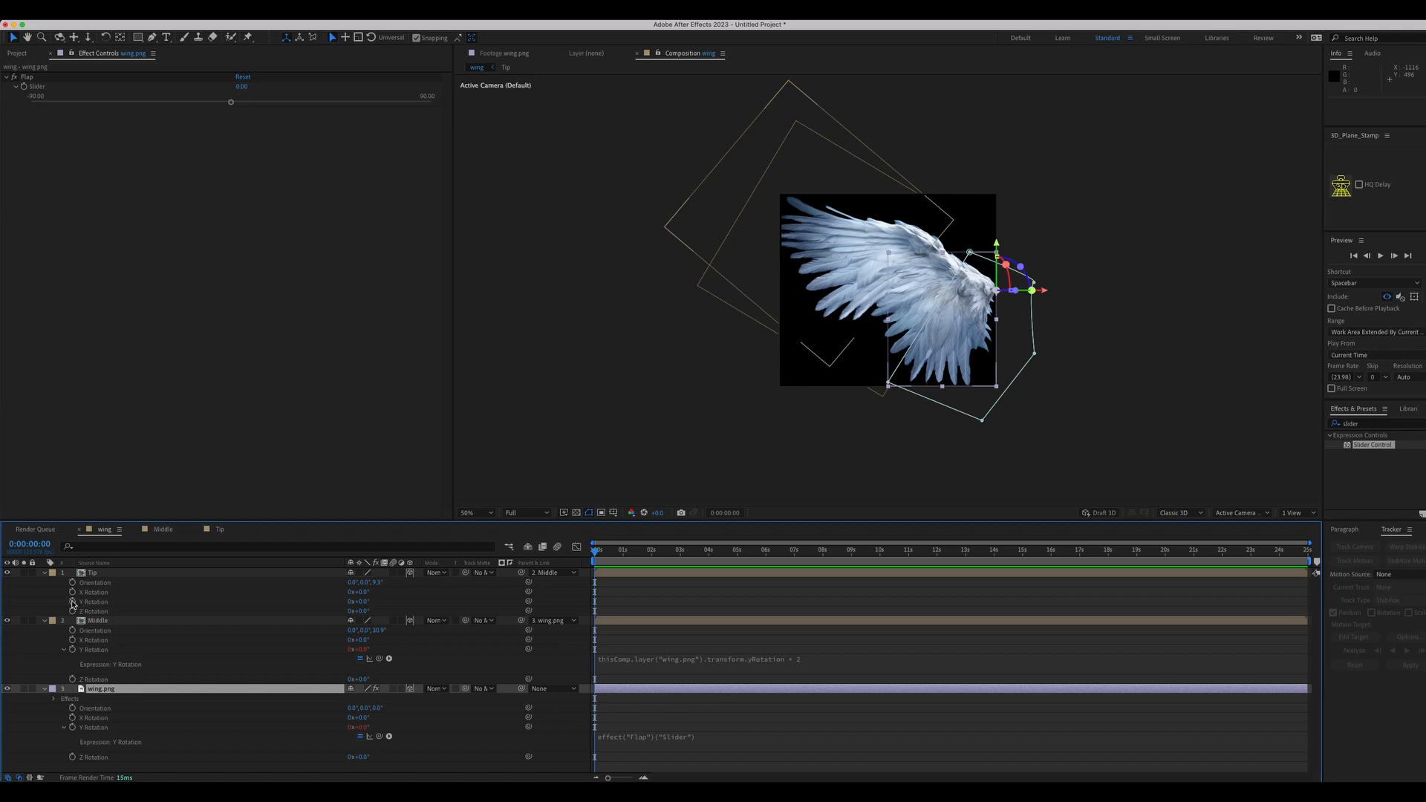
Step: Add an expression linking the Tip layer's Y Rotation to the Middle layer's Y Rotation multiplied by 2
left_click(72, 601, "alt")
left_click_drag(380, 611, 88, 673)
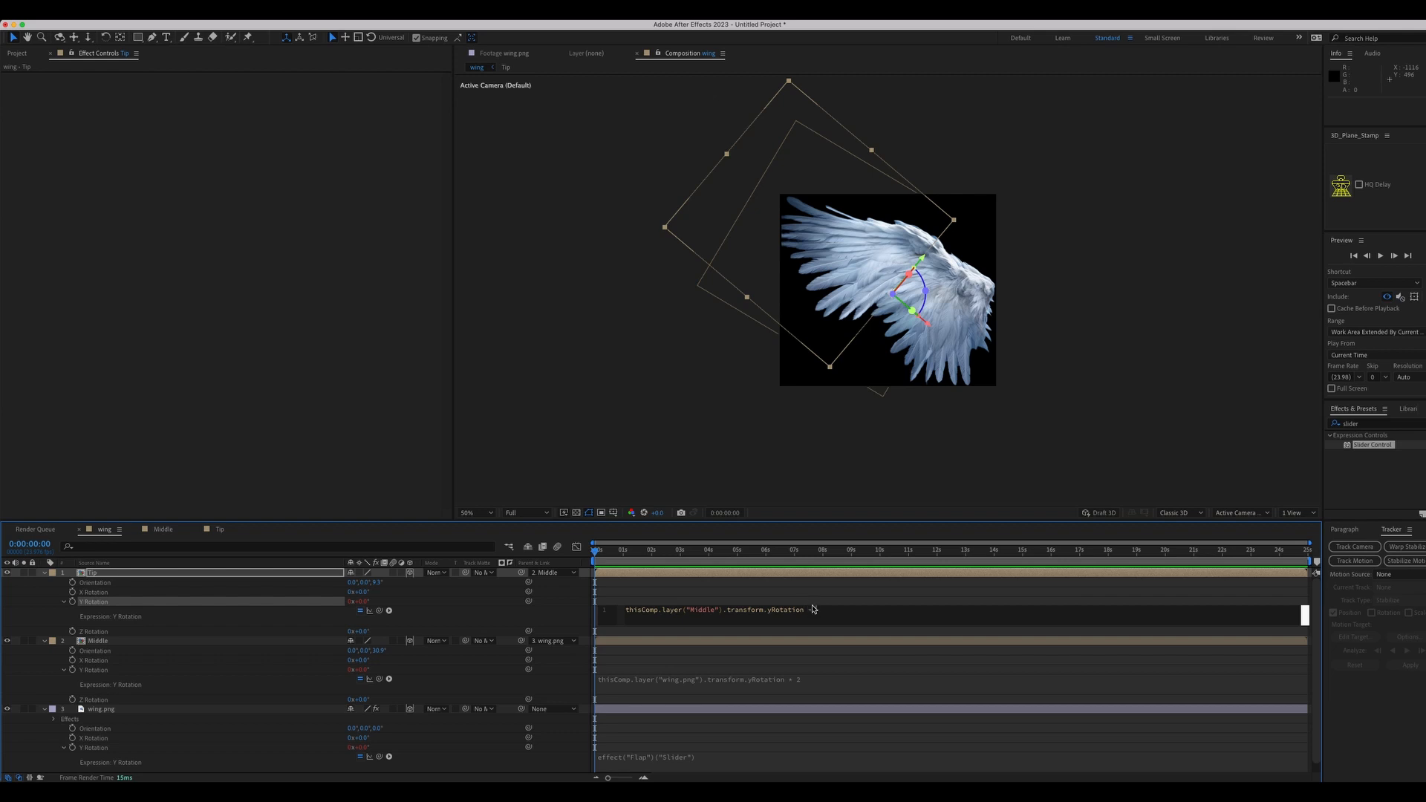
key("Return")
left_click(883, 600)
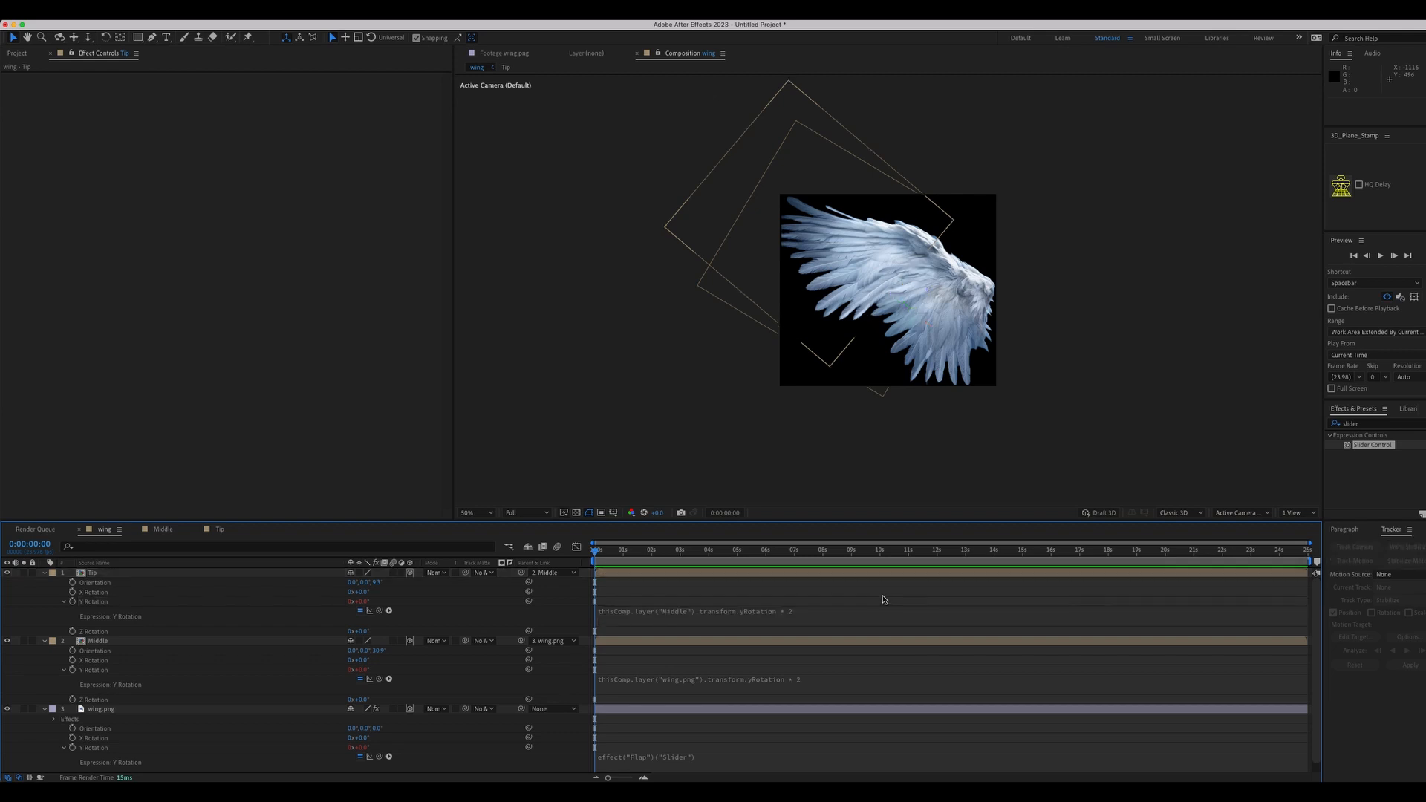
Step: Test how all three wing sections bend with the wing.png layer's Flap slider and undo the slider change
left_click(101, 710)
mouse_move(229, 102)
left_mouse_down()
mouse_move(271, 104)
mouse_move(202, 107)
mouse_move(283, 127)
mouse_move(302, 105)
mouse_move(240, 105)
mouse_move(309, 104)
mouse_move(319, 118)
mouse_move(261, 95)
mouse_move(239, 105)
left_mouse_up()
left_click(201, 473)
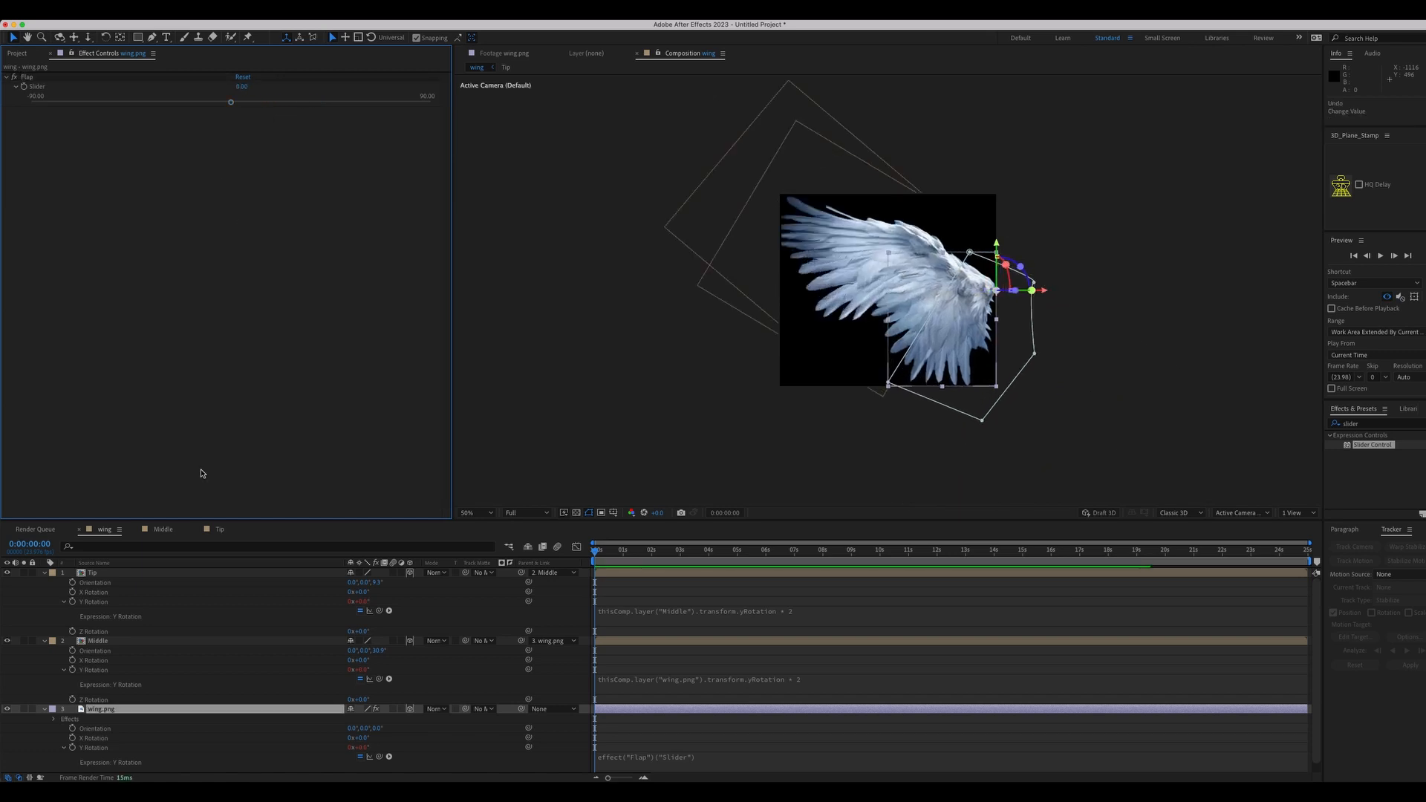
Step: Collapse the properties of all three wing layers and rename the wing.png layer as Left
left_click(56, 578)
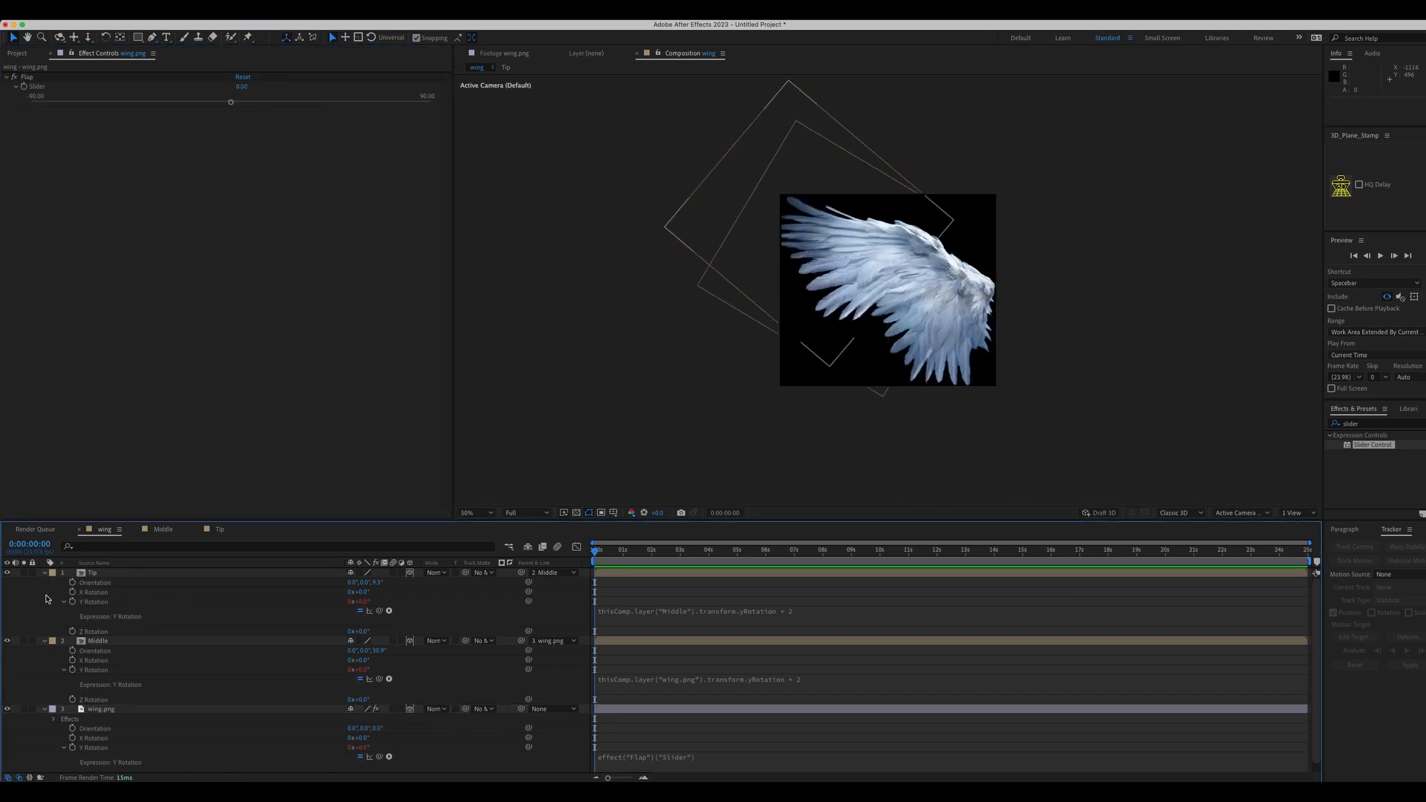
left_click(44, 574)
left_click(44, 583)
left_click(45, 592)
left_click(101, 594)
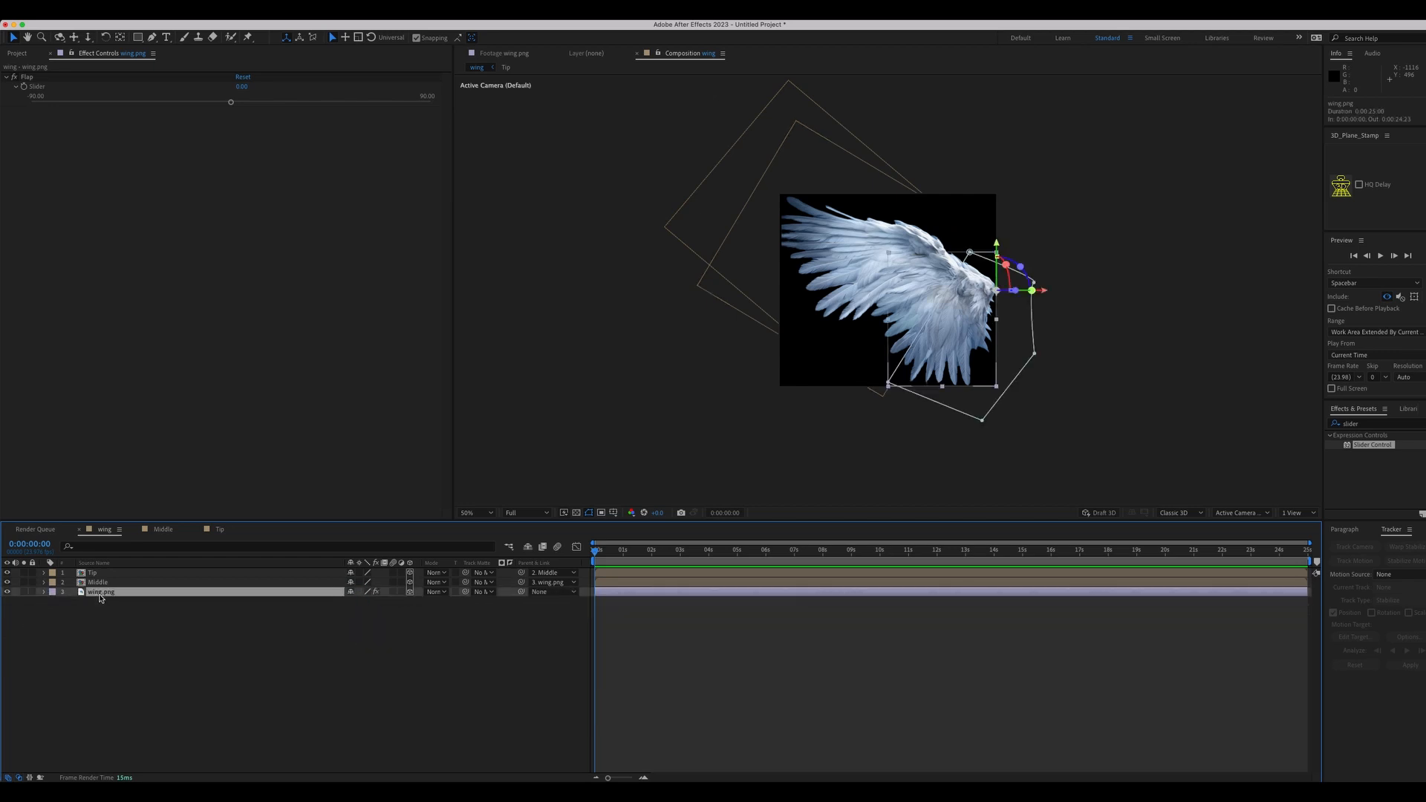
key("Return")
type("Left")
key("Return")
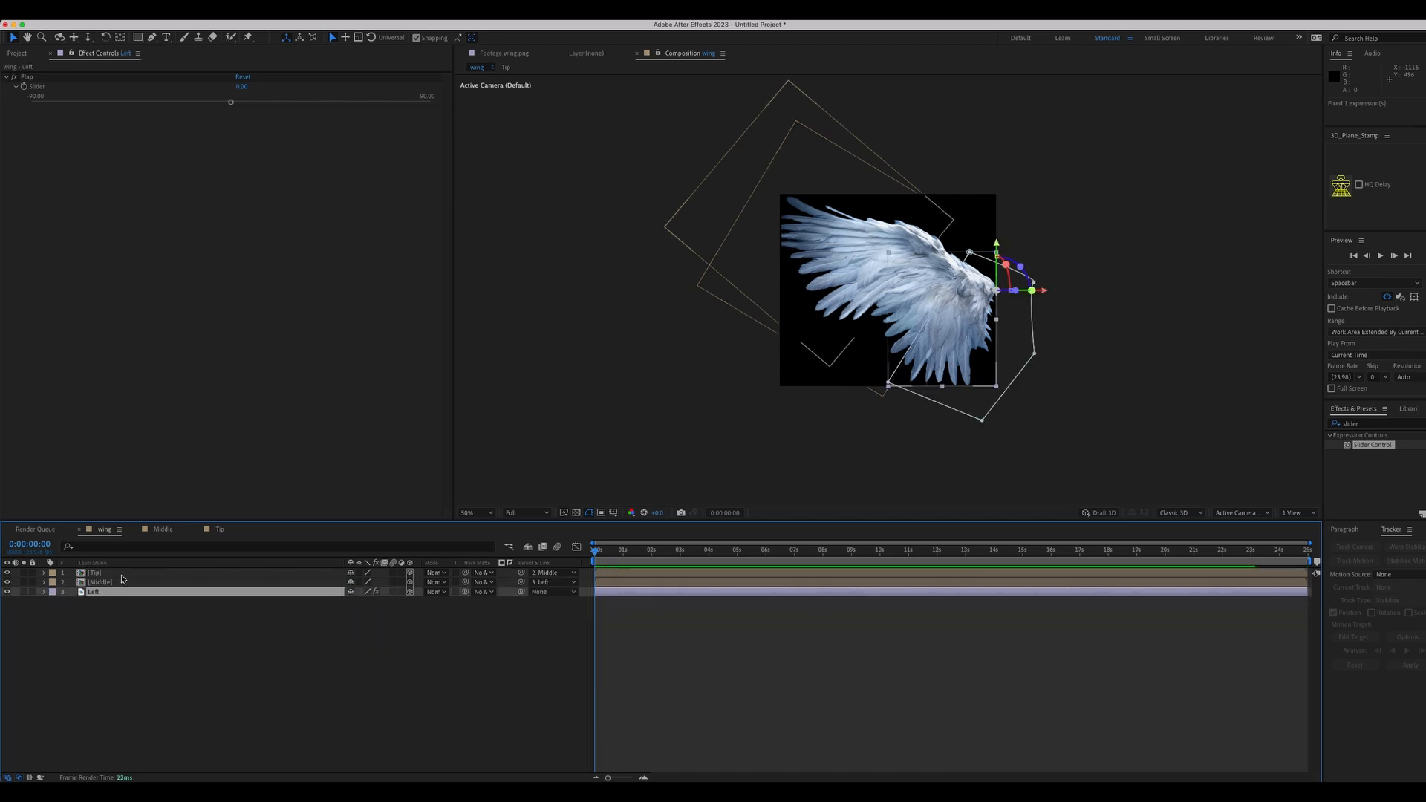
Step: Rename the Middle layer as Left Mid and the Tip layer as Left Tip
left_click(119, 582)
key("Return")
type("Left Mid")
key("Return")
left_click(98, 574)
key("Return")
type("Left")
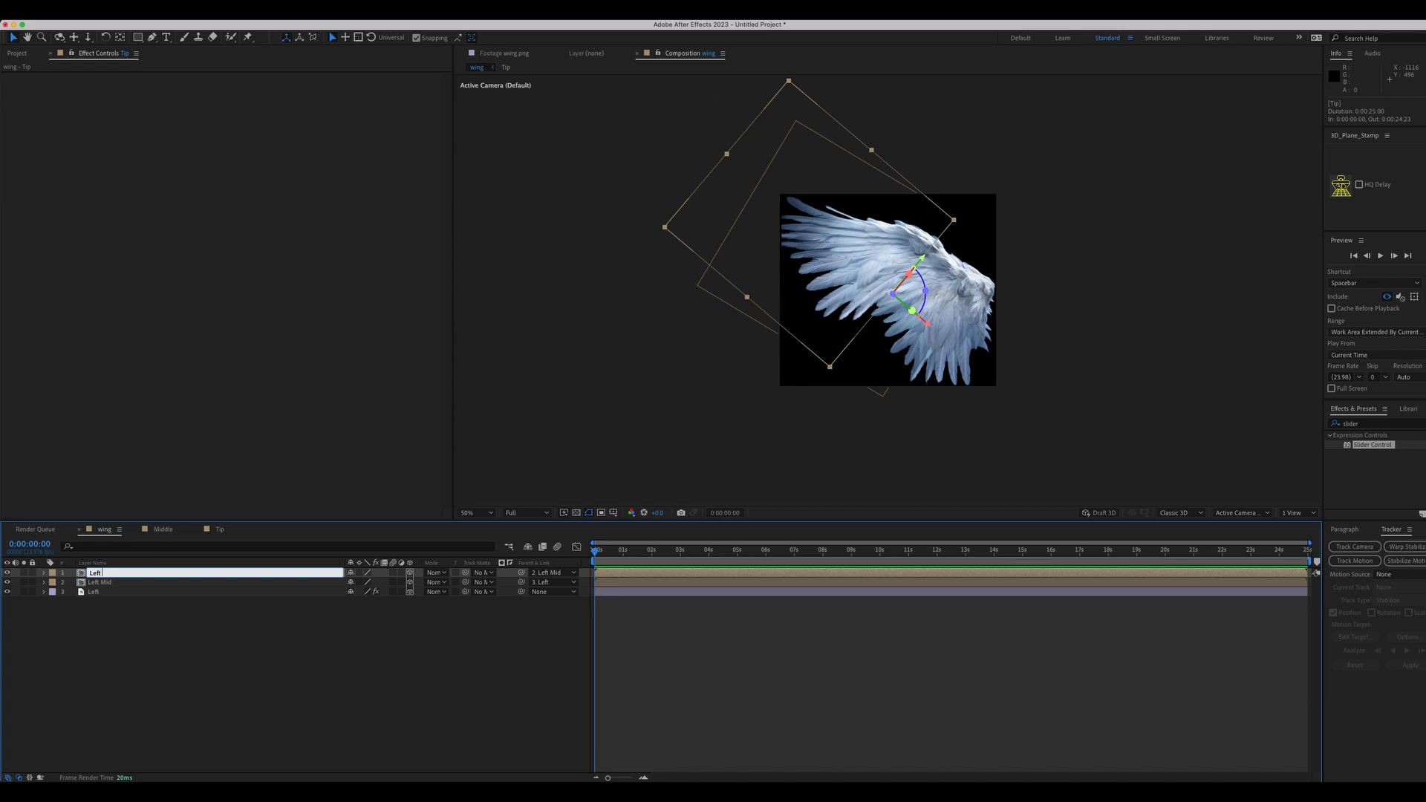
type(" Tip")
key("Return")
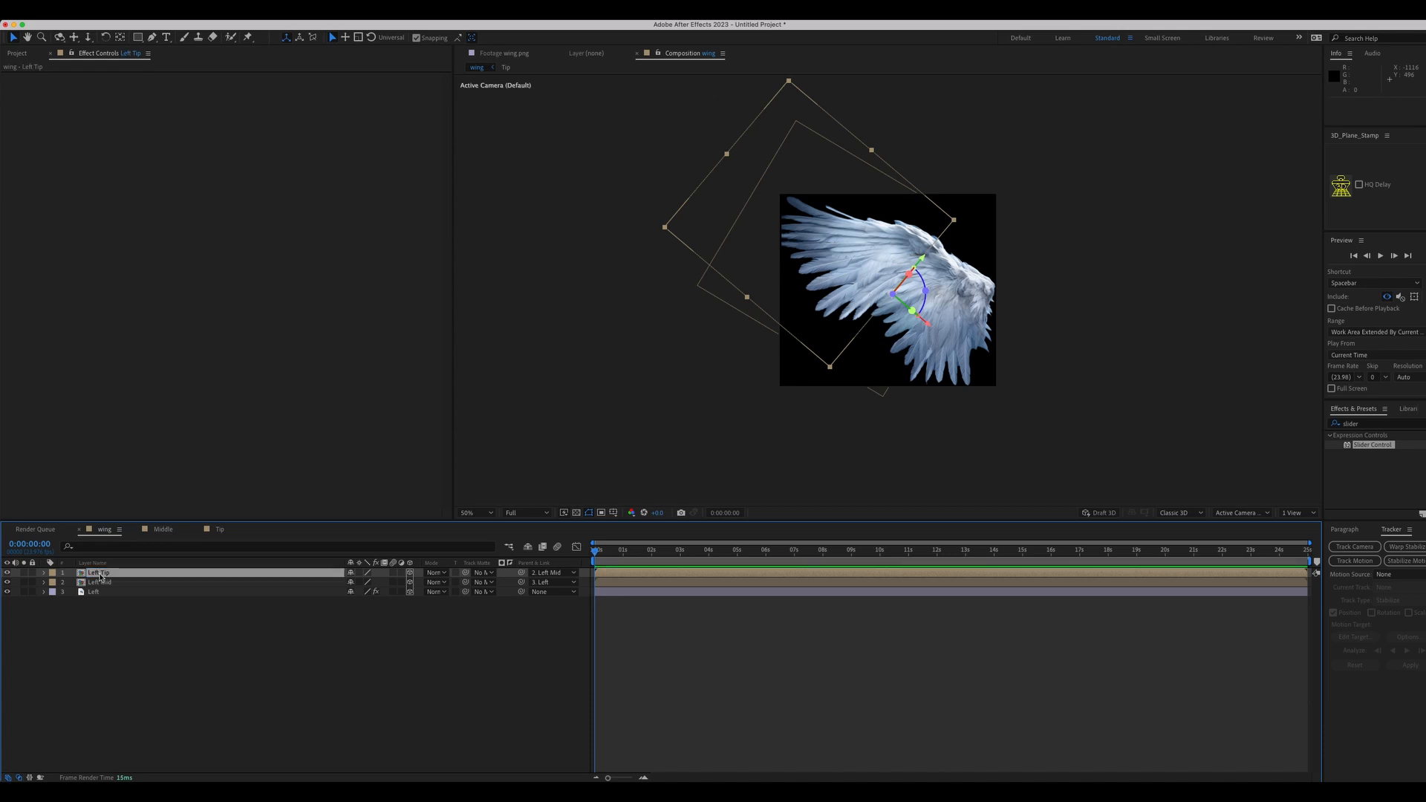
Step: Set the wing composition's width to 1600 px
key("ctrl+k")
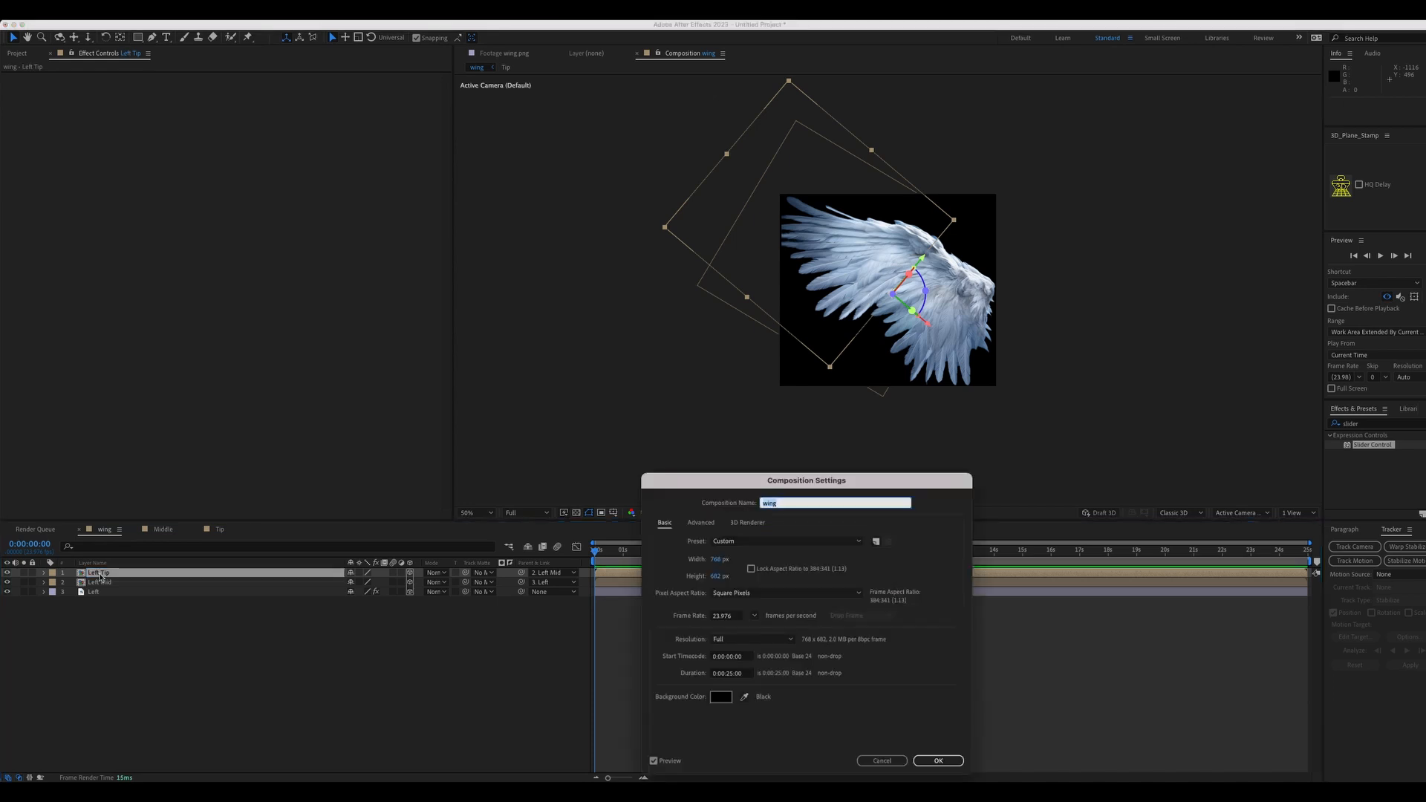
left_click(718, 560)
type("1600")
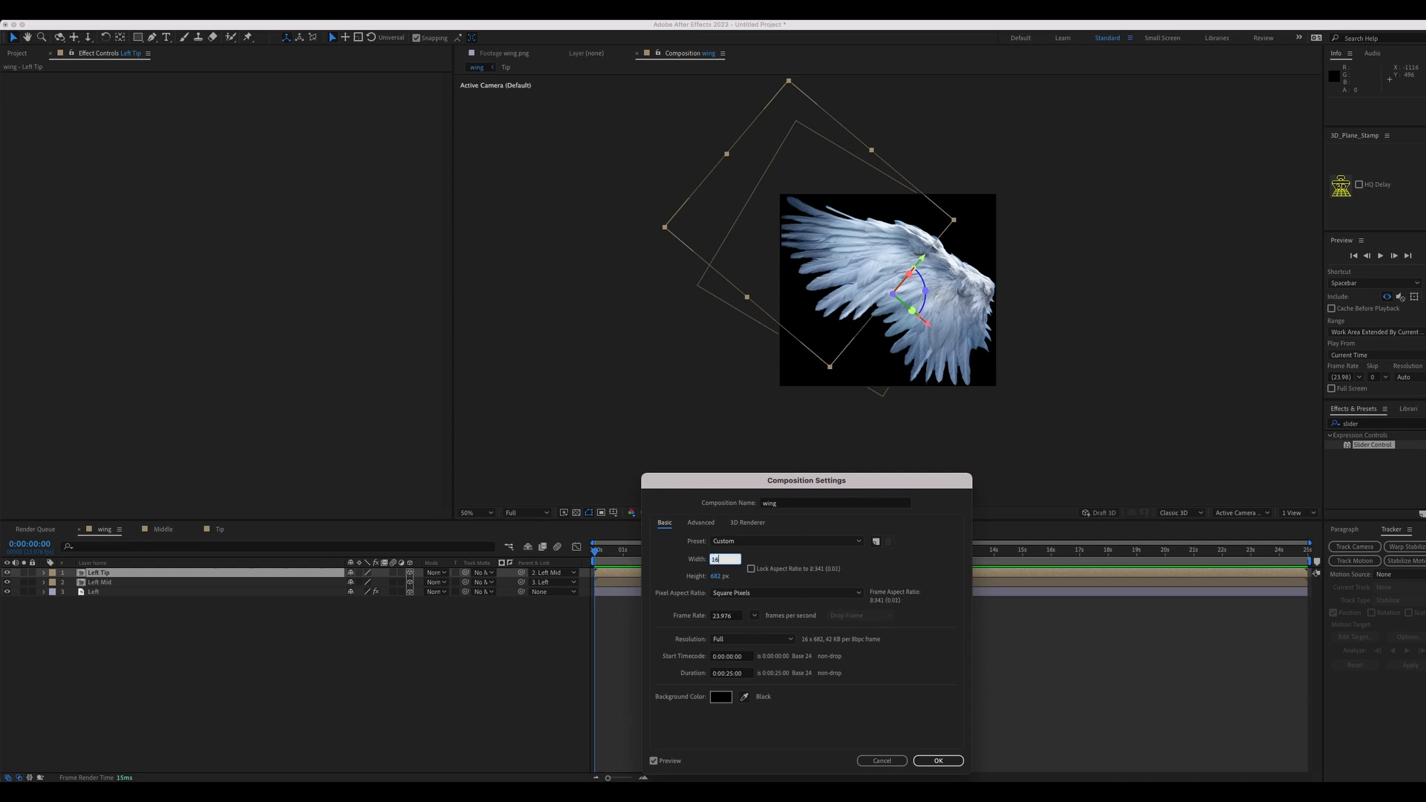
left_click(942, 760)
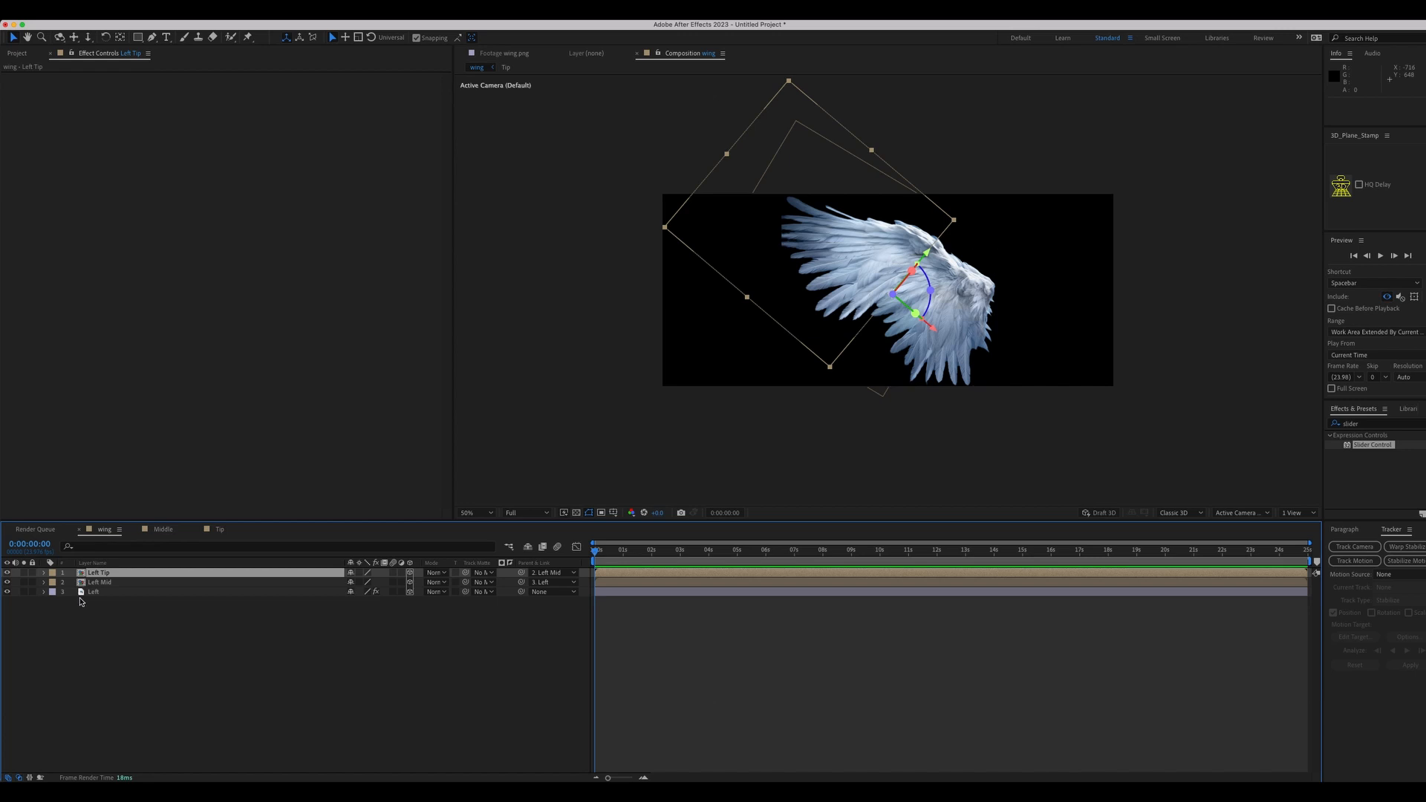
Step: Move the three Left wing layers together about 414 px to the left along the X axis
left_click(88, 593, "shift")
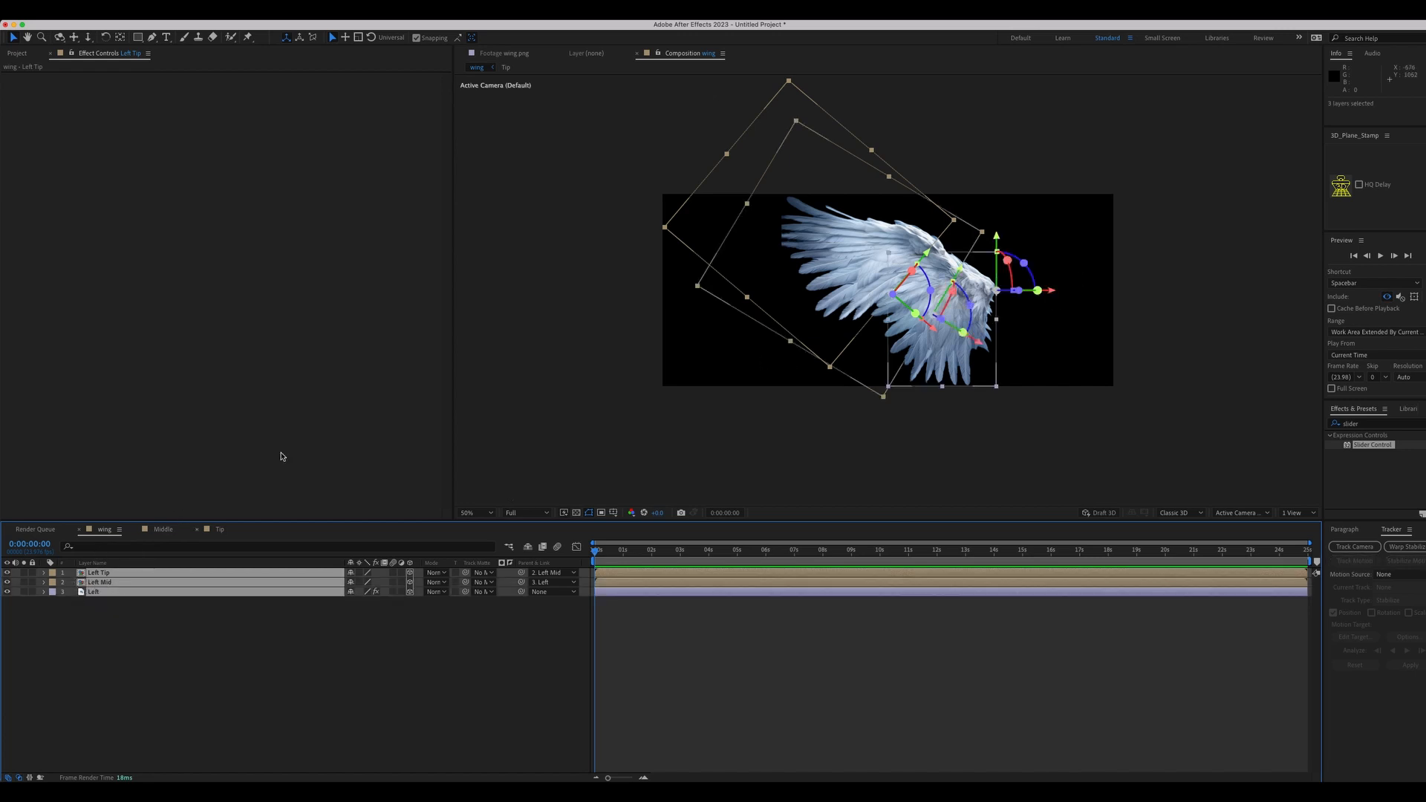
left_click_drag(1050, 300, 915, 295)
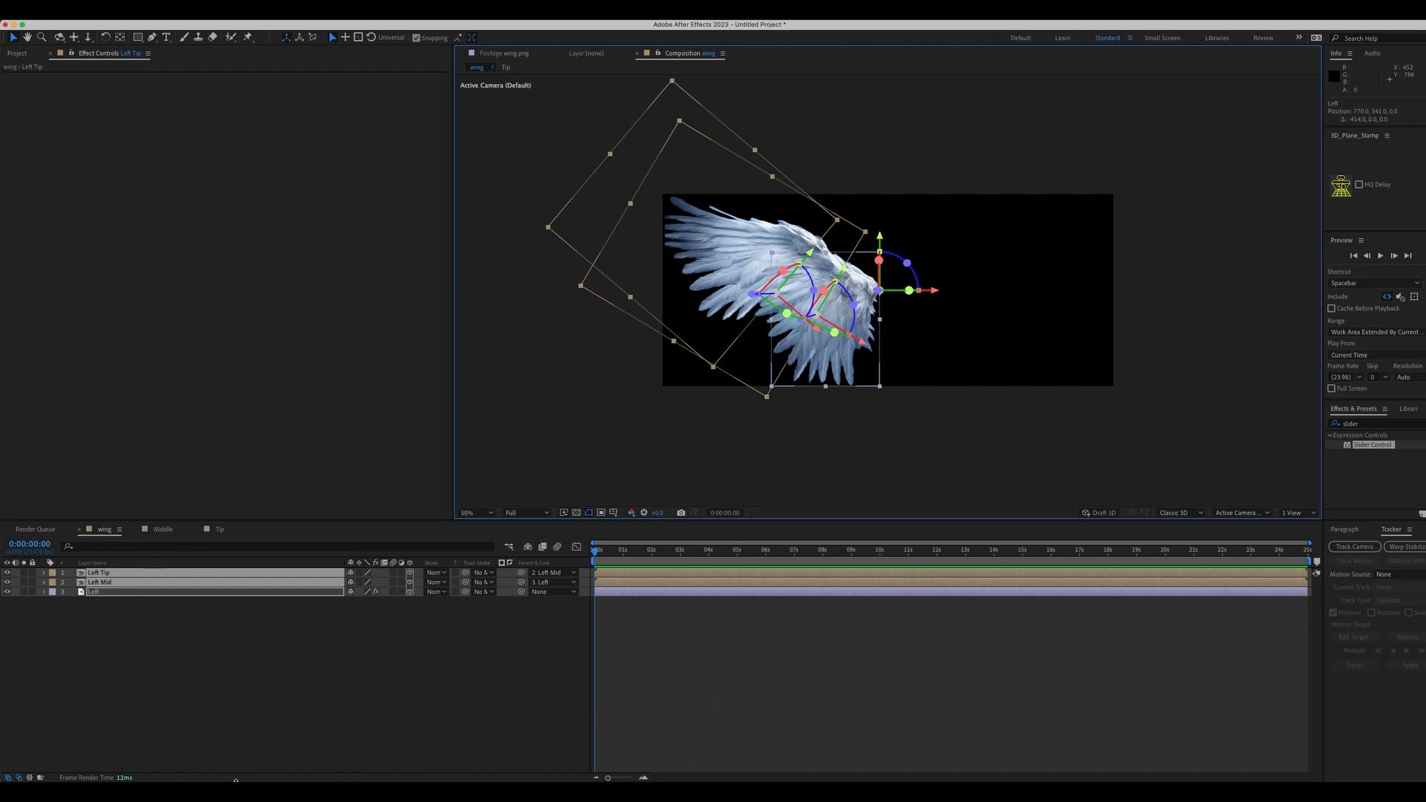
key("super+d")
key("super+z")
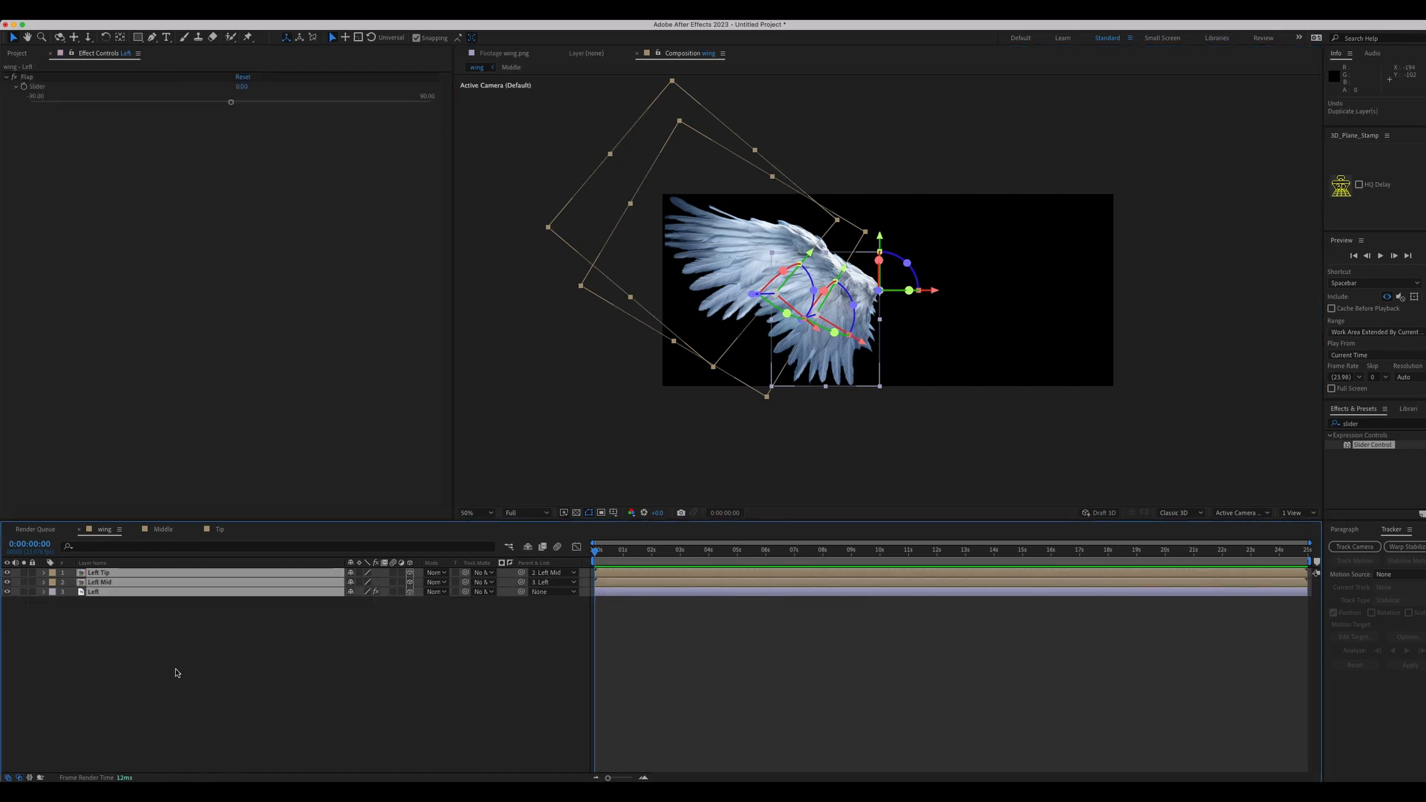
left_click(175, 674)
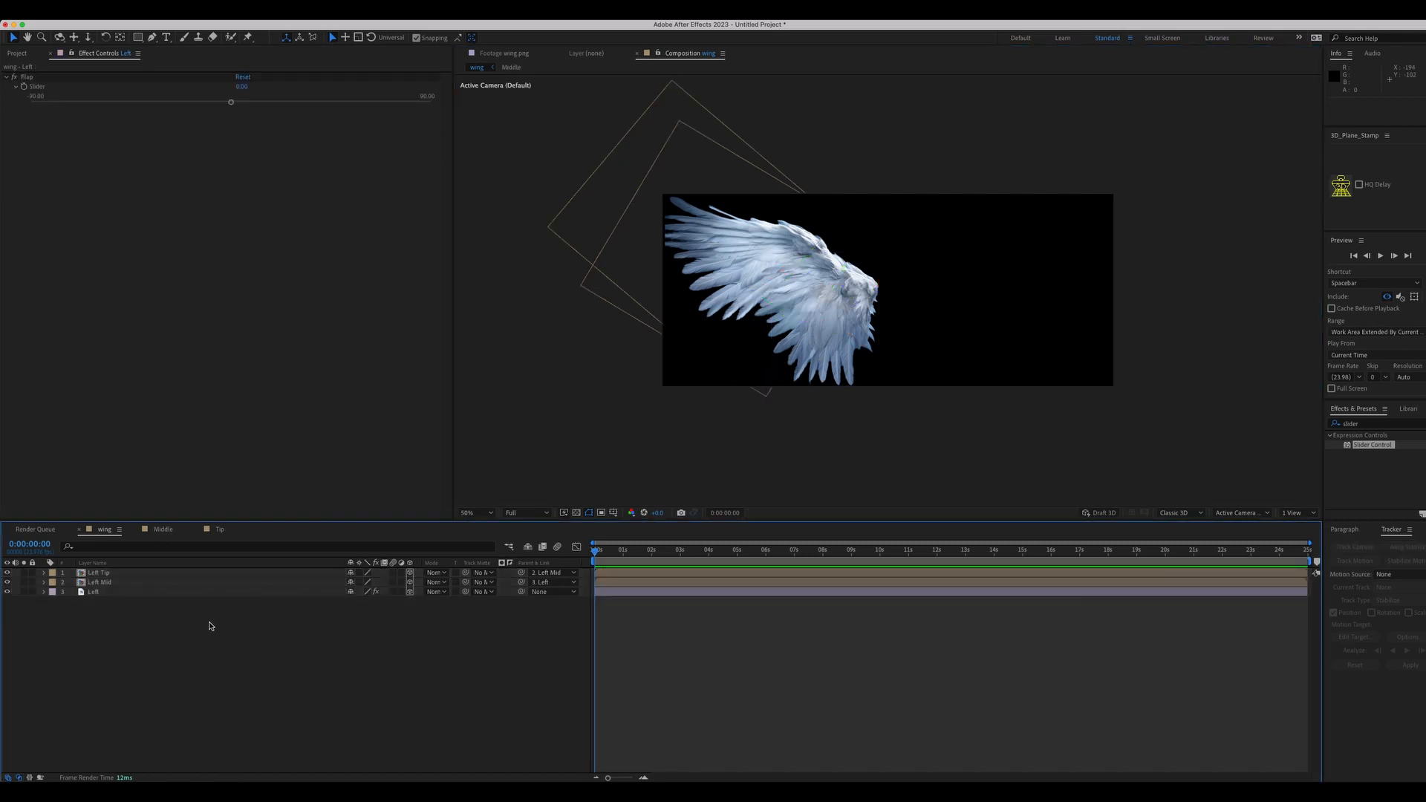
left_click(96, 573)
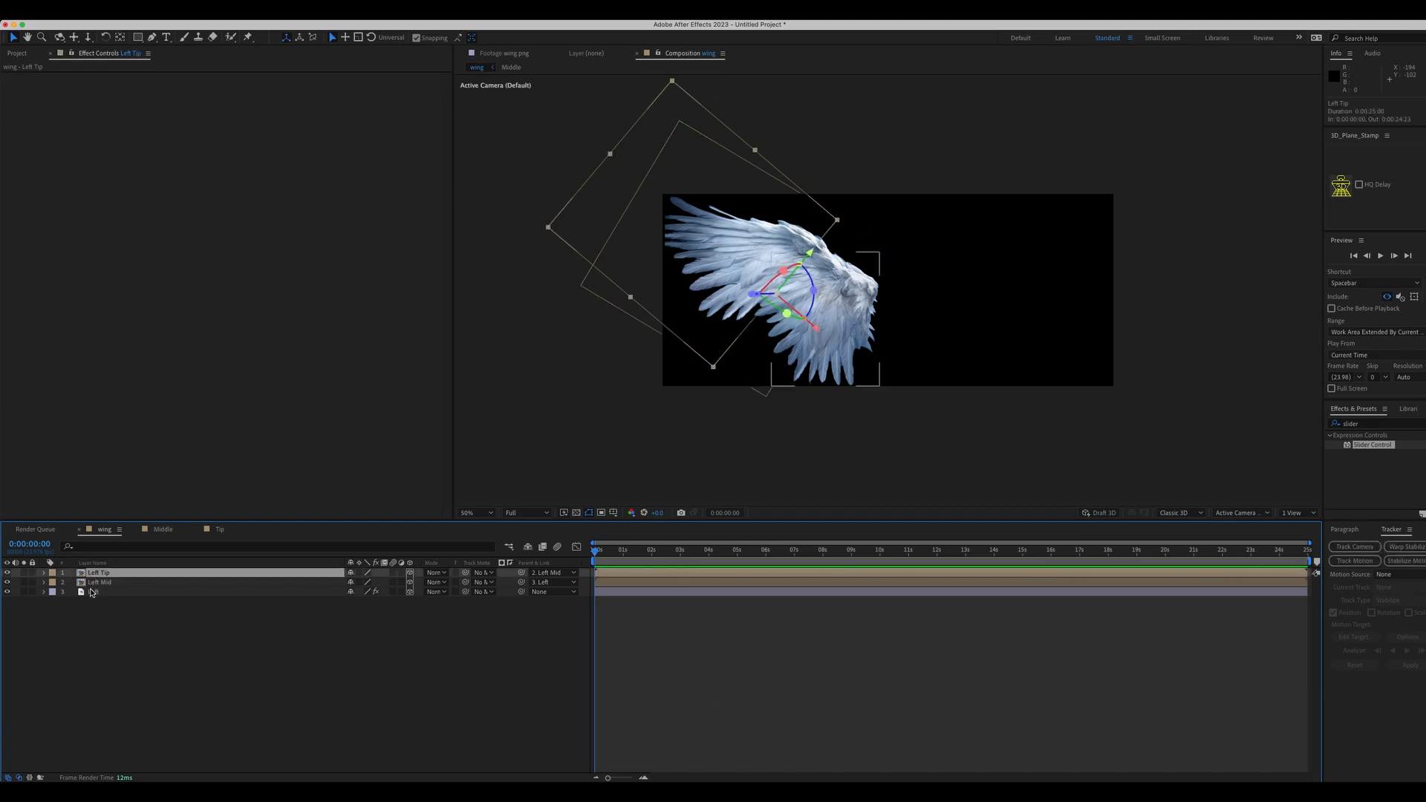
left_click(92, 593, "shift")
left_click(107, 626)
left_click(100, 574)
left_click(110, 639)
Step: Duplicate the Left Tip, Left Mid and Left layers together
left_click(98, 574)
left_click(95, 592, "shift")
key("super+d")
left_click_drag(108, 589, 111, 582)
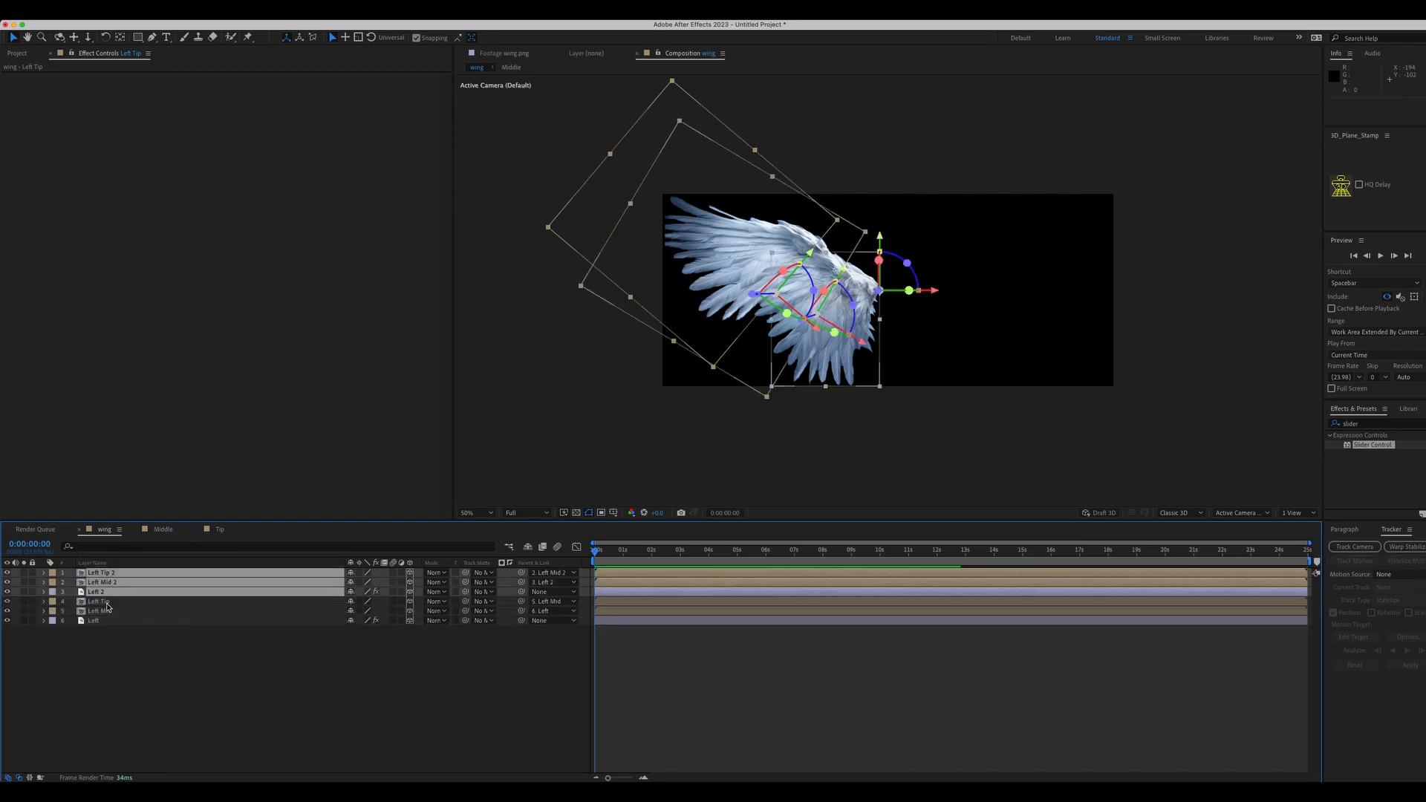
Step: Give the three original Left layers a Red label and their three duplicates a Yellow label
left_click(98, 601)
left_click(63, 620, "shift")
left_click(57, 616)
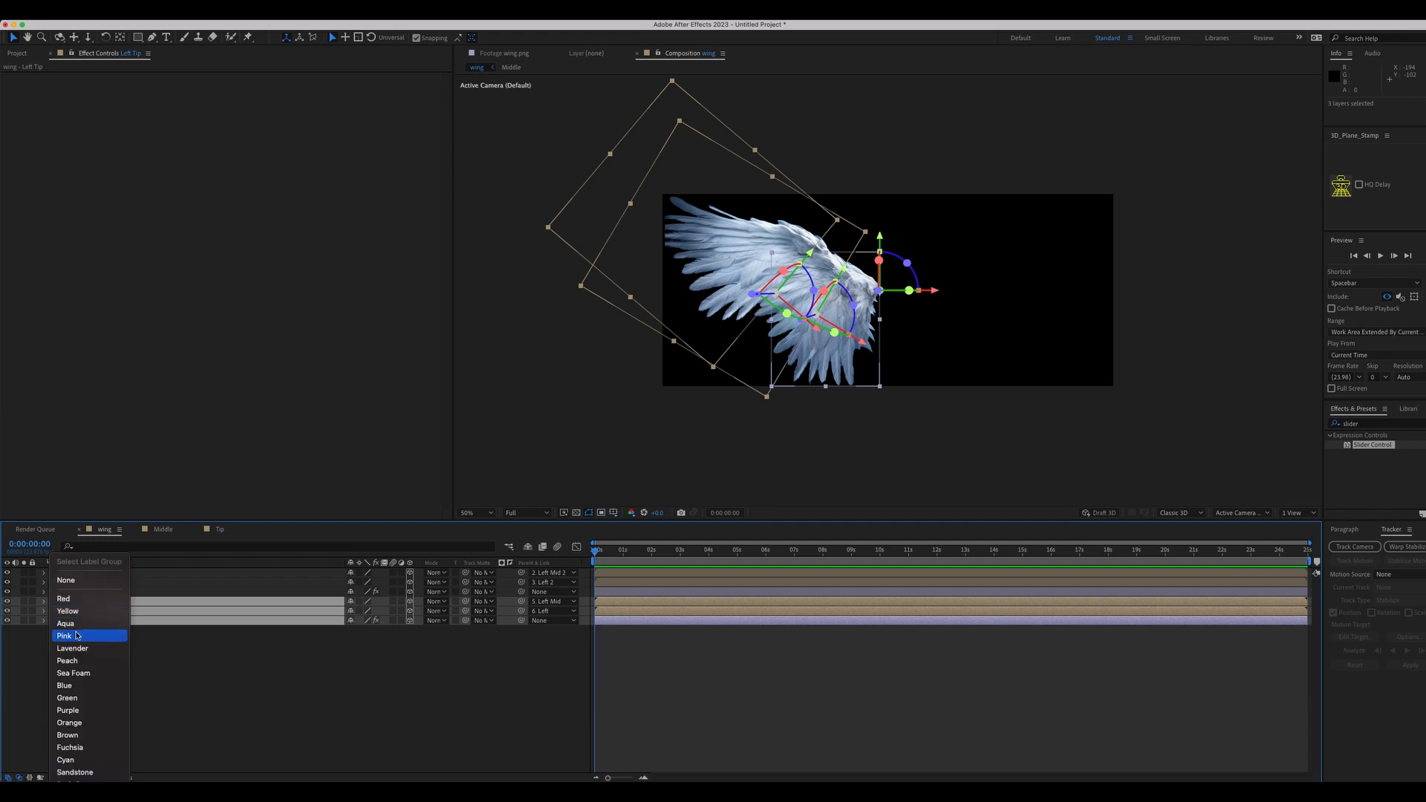
left_click(78, 595)
left_click(99, 572)
left_click(53, 592, "shift")
left_click(52, 582)
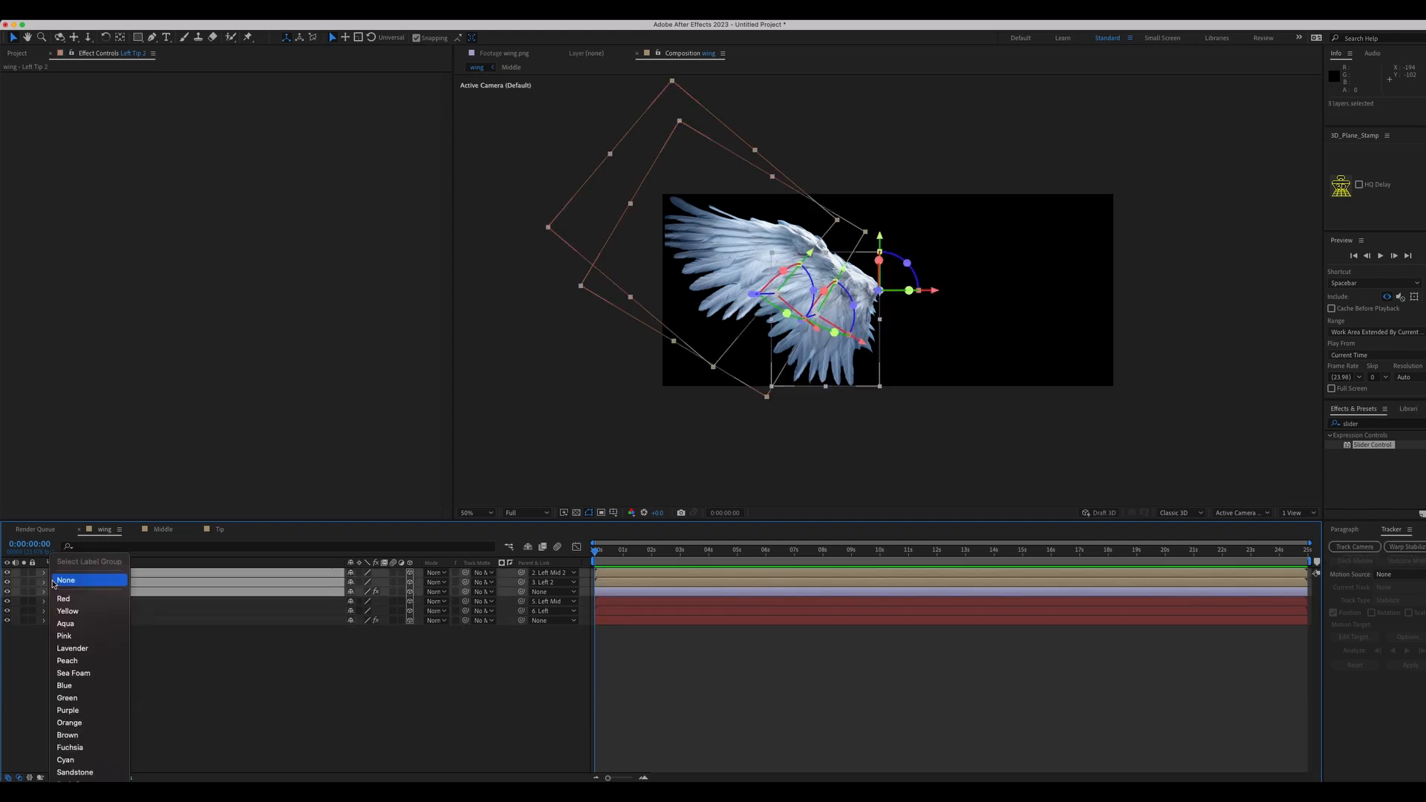
left_click(78, 610)
left_click(117, 721)
Step: Rename the duplicated Left 2 layer as Right
left_click(104, 594)
key("Return")
type("Righ")
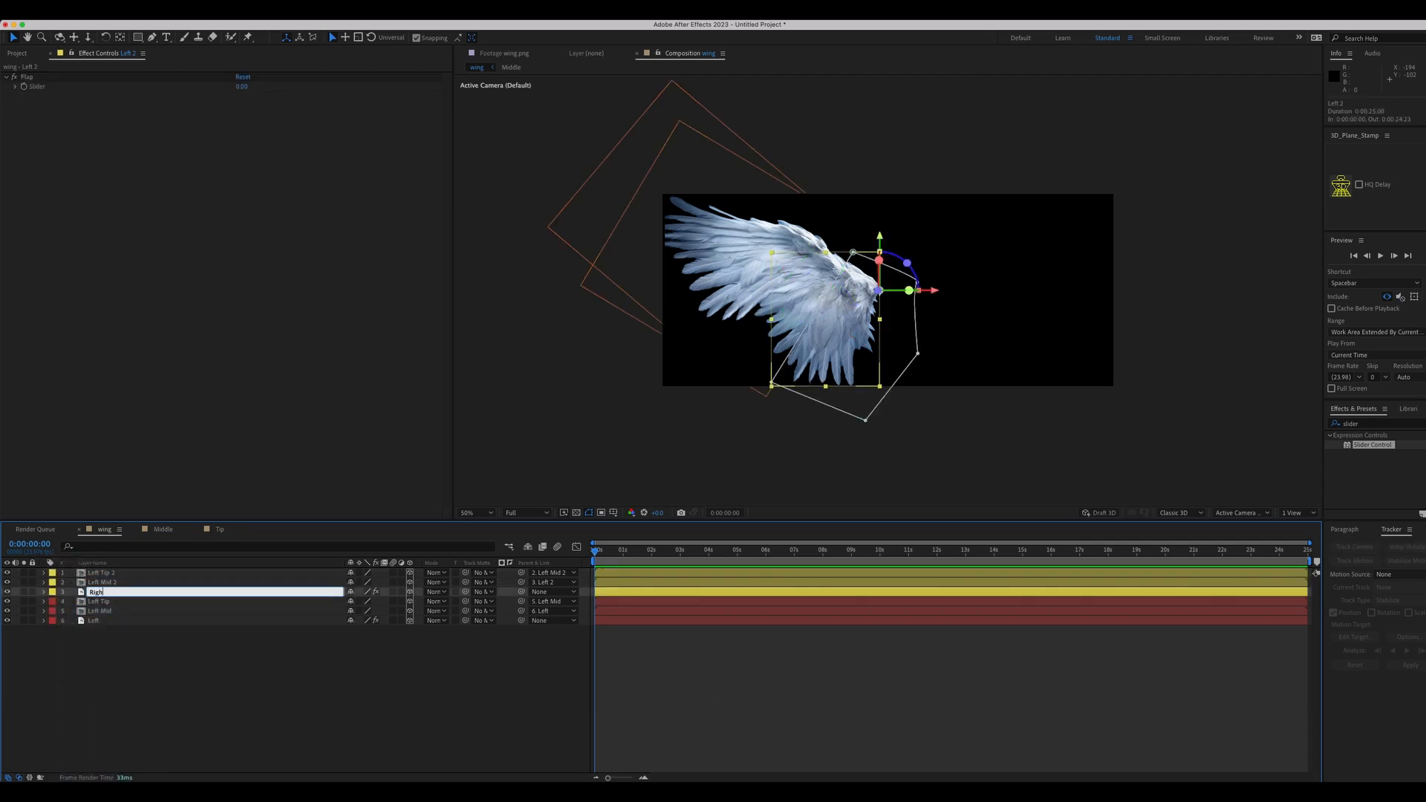
type("t")
key("Return")
Step: Rename the Left Mid 2 layer as Right Mid and the Left Tip 2 layer as Right Tip
left_click(105, 583)
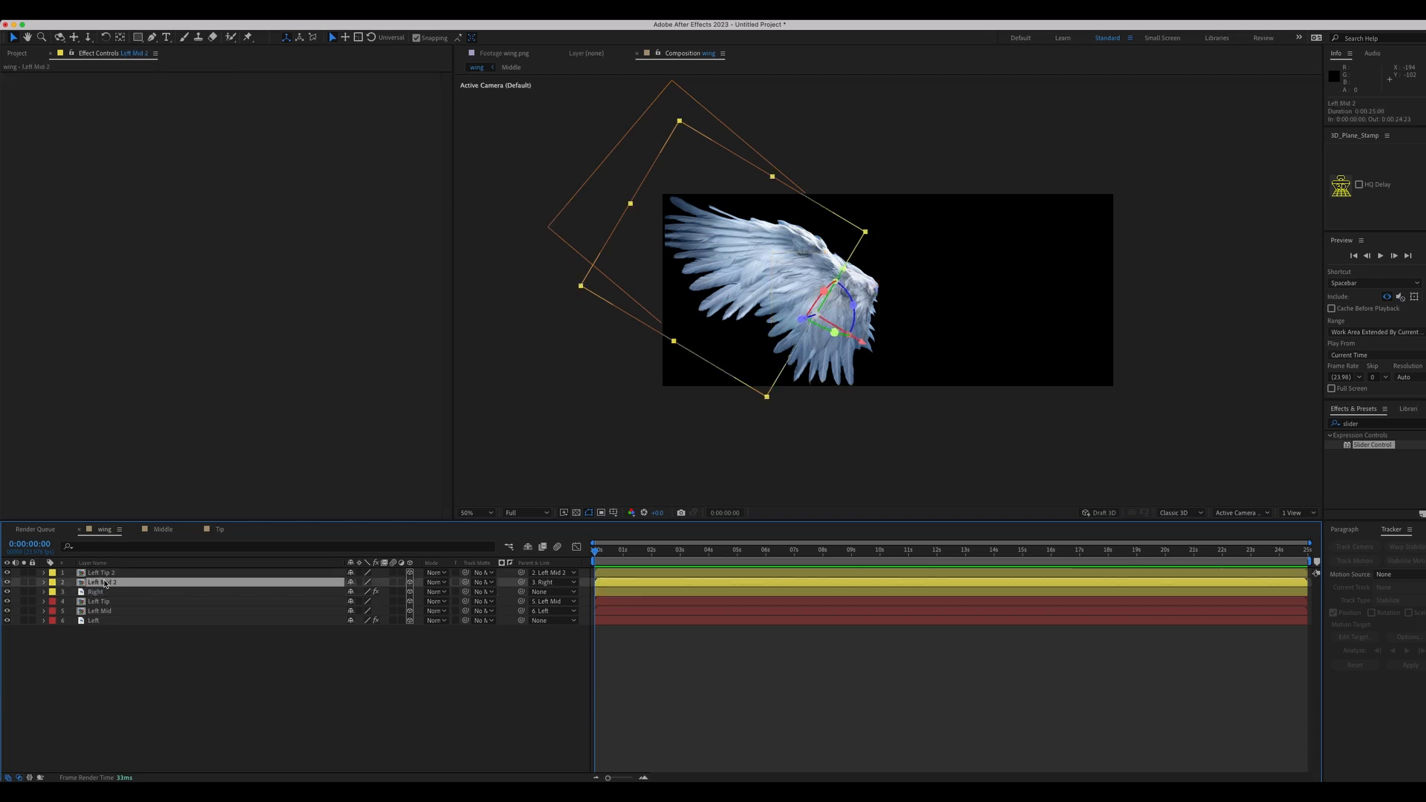
key("Return")
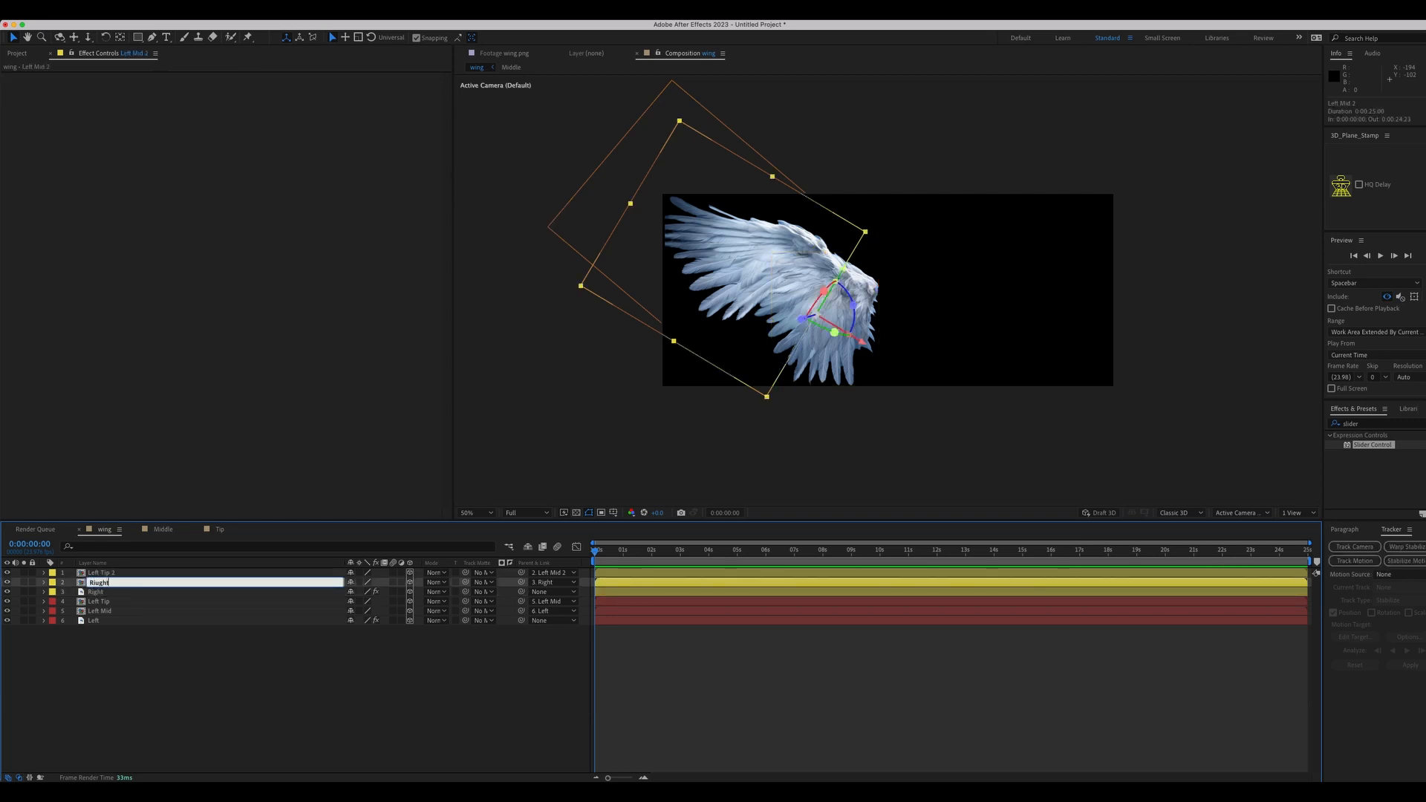
type("Right Mid")
key("Return")
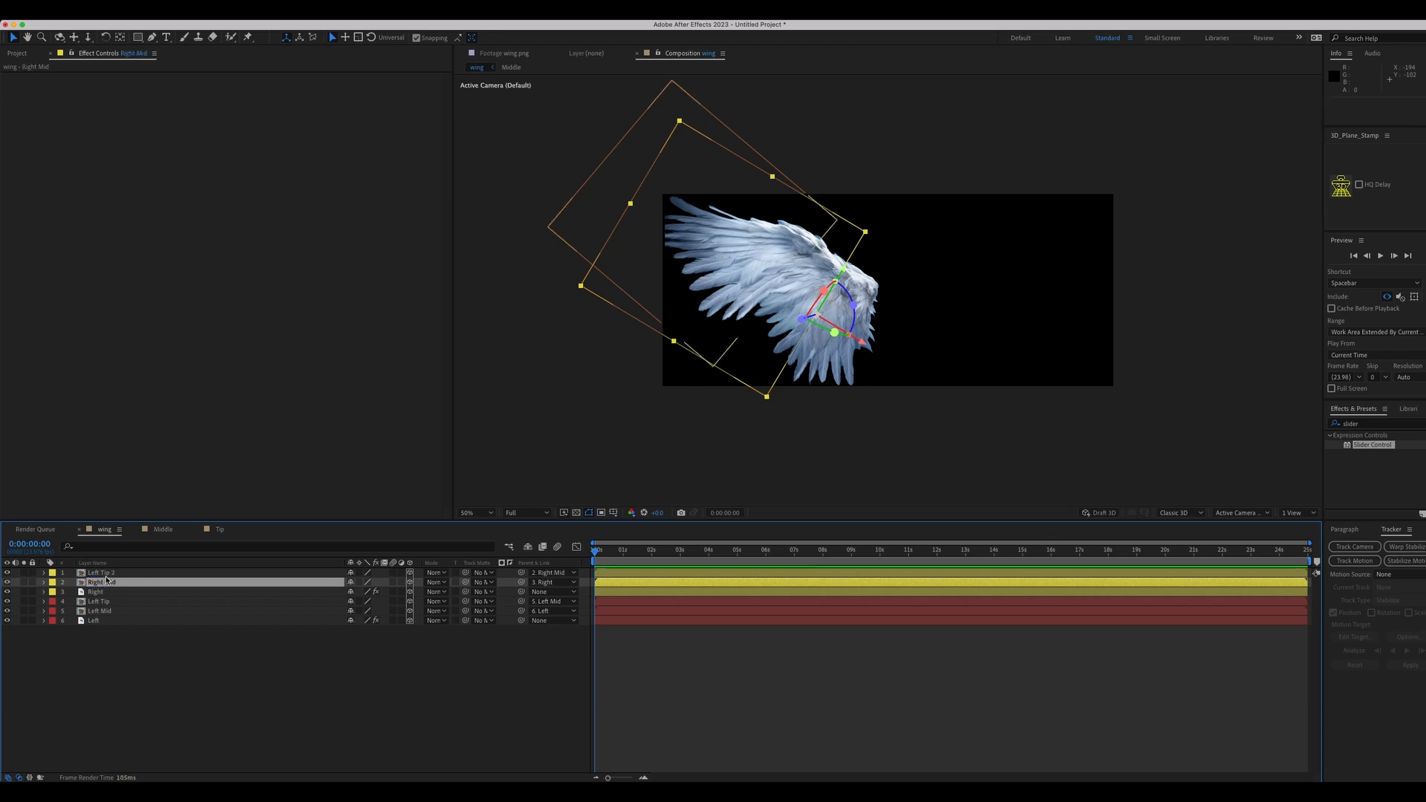
left_click(105, 575)
key("Return")
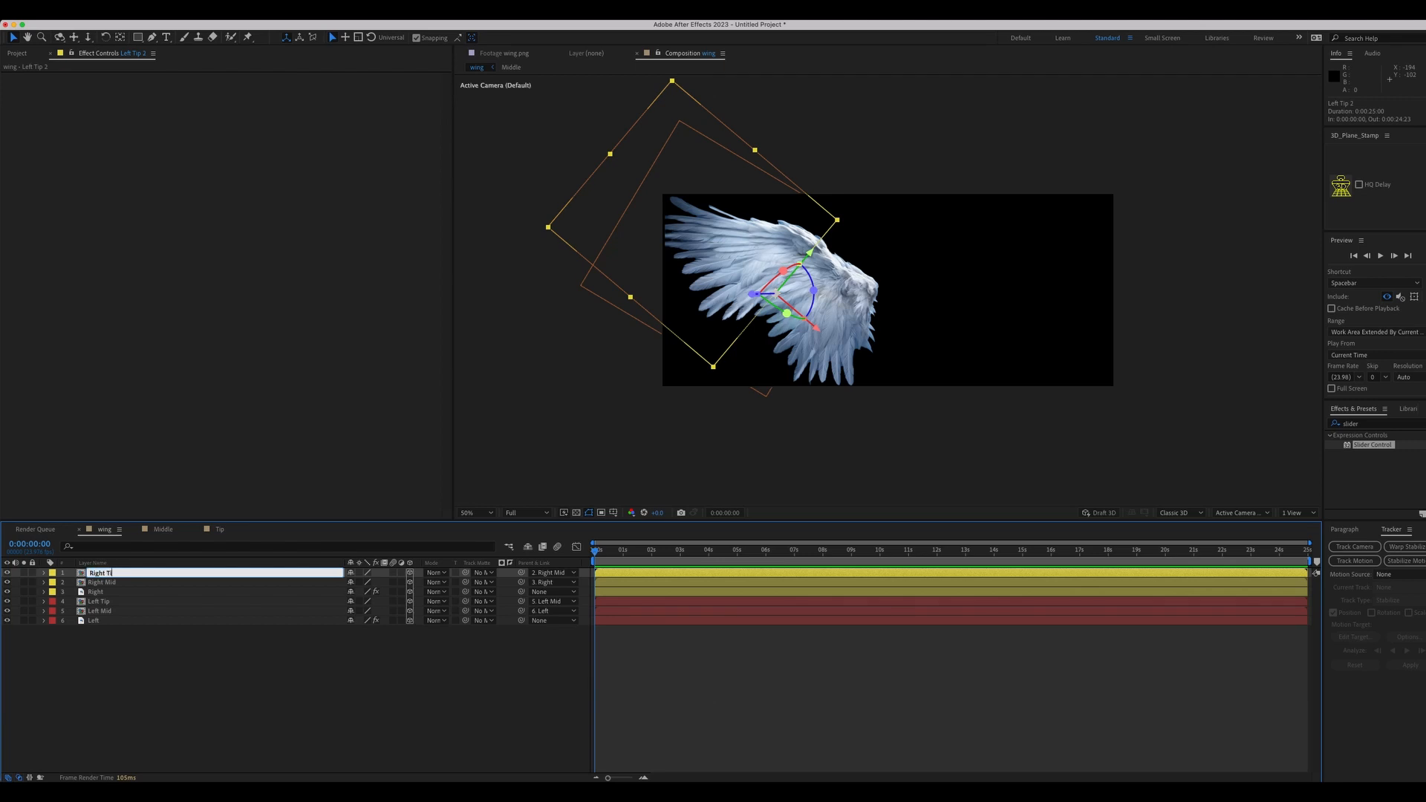
key("Return")
left_click(152, 691)
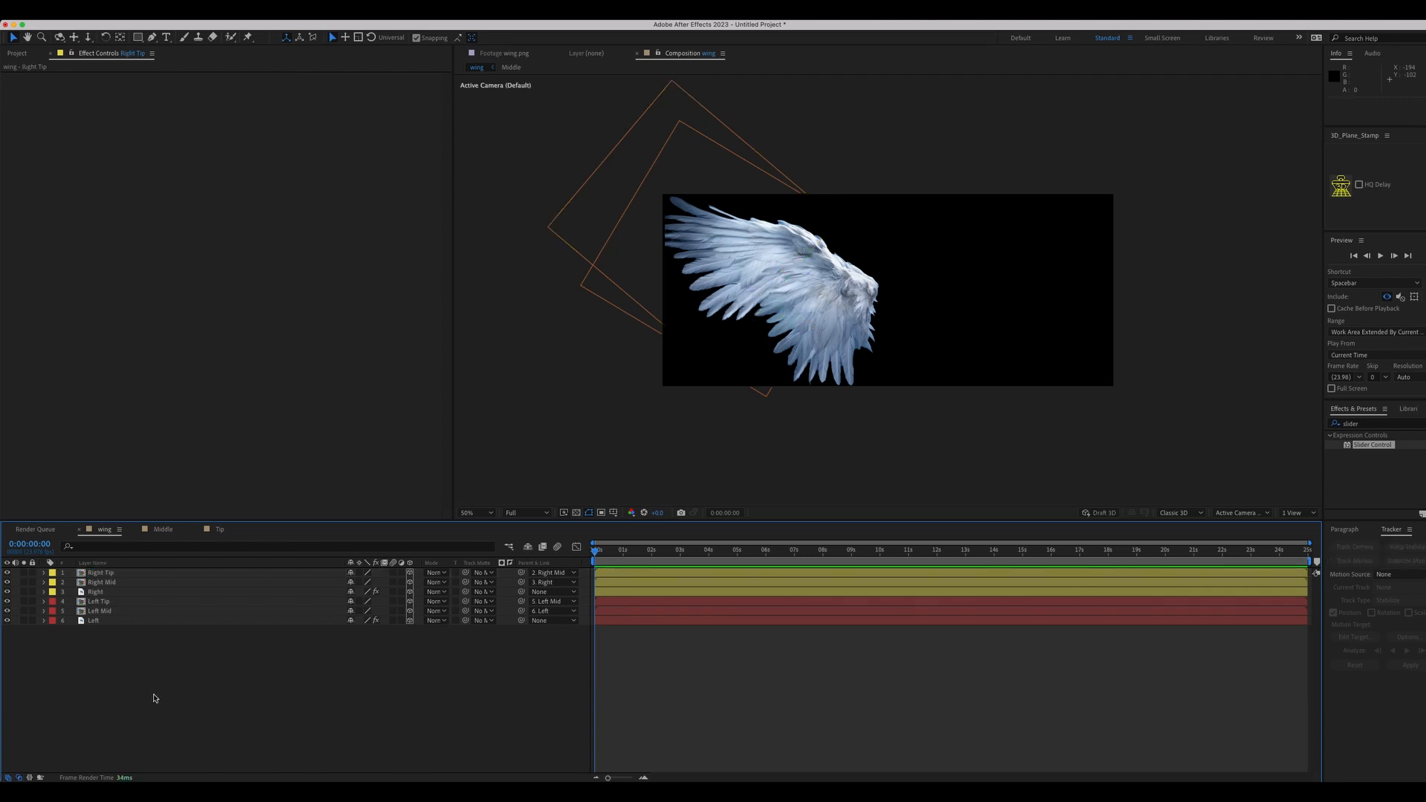
Step: Mirror the right wing horizontally by setting the Right layer's X scale to -100%
left_click(99, 592)
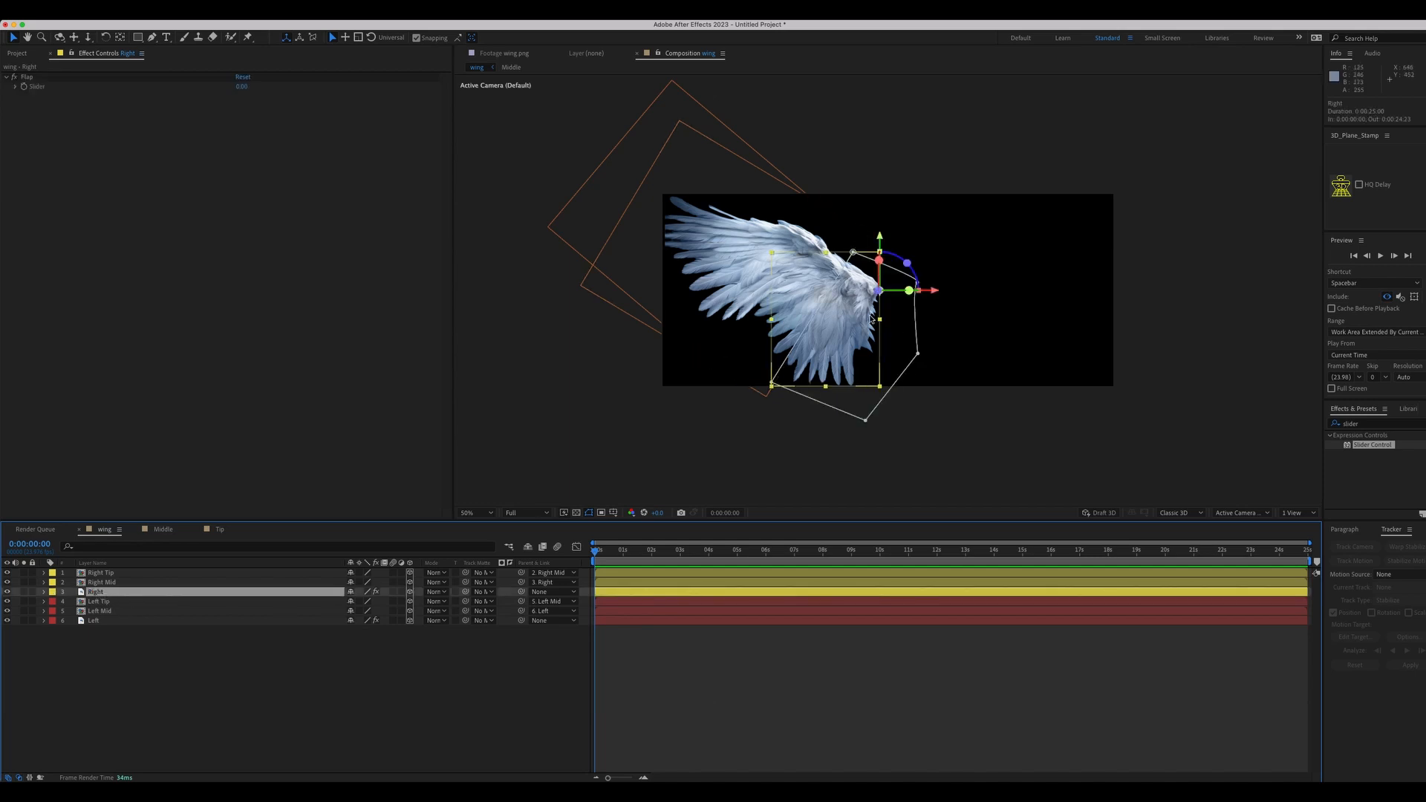
key("s")
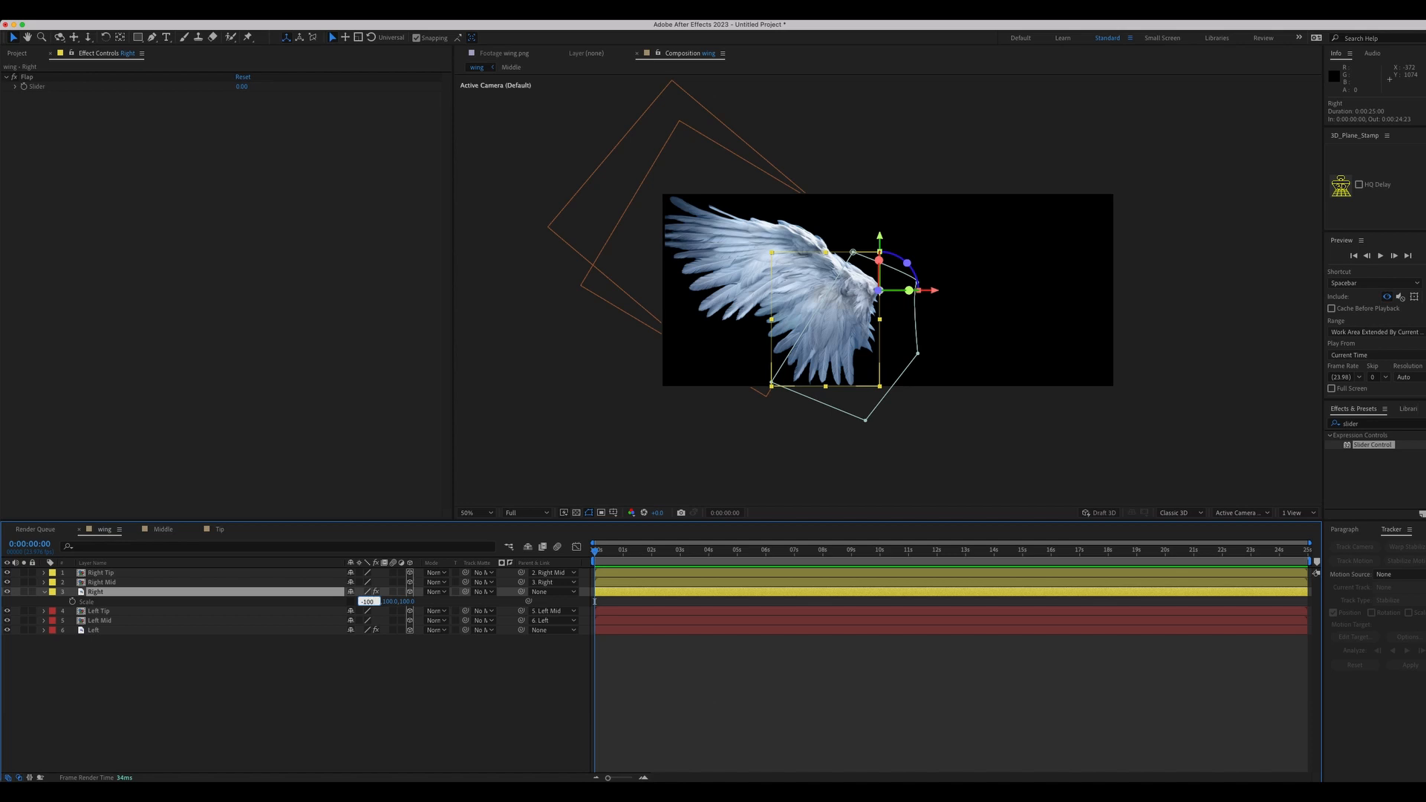
key("Return")
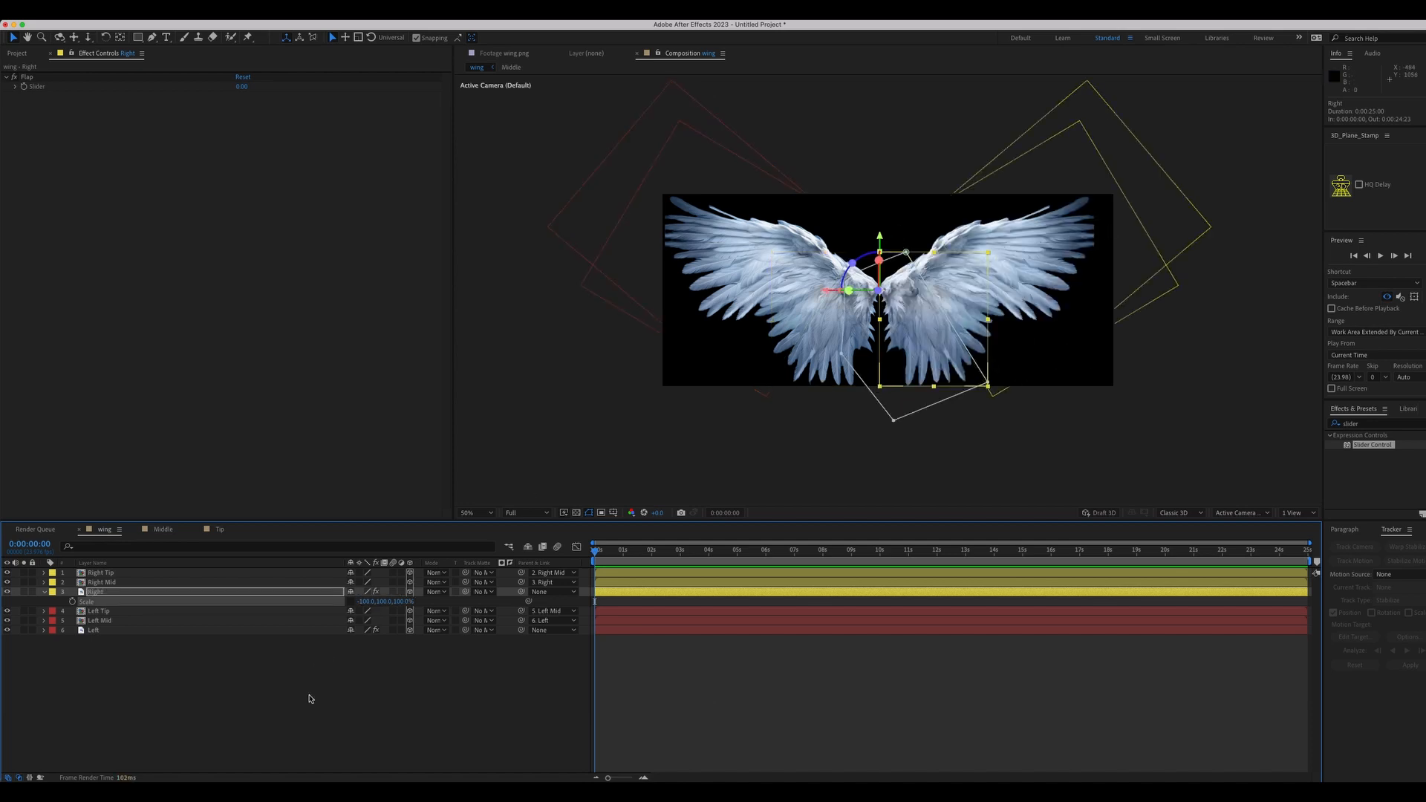
left_click(280, 692)
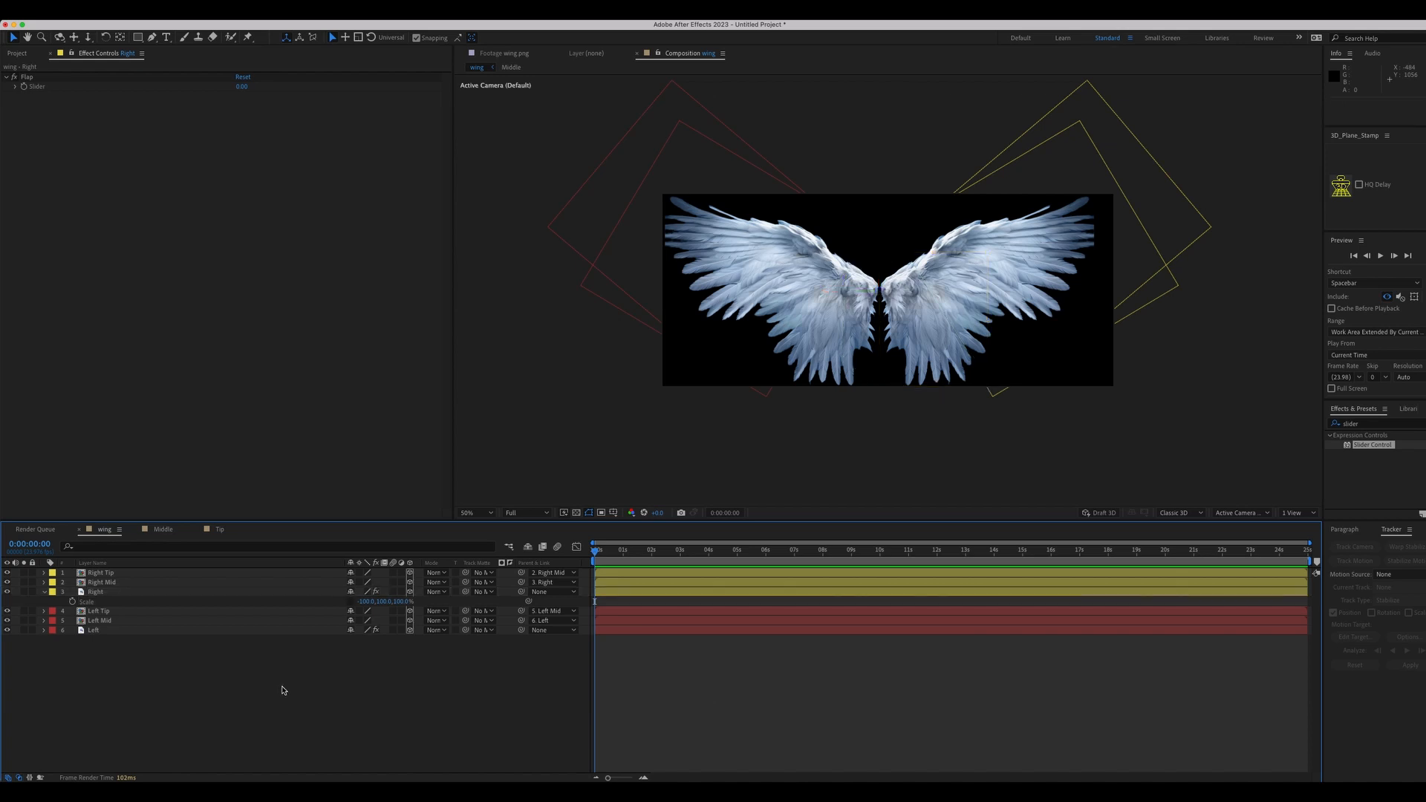
Step: Remove the Flap slider effect and the Y Rotation expression from the Right layer
left_click(89, 594)
key("r")
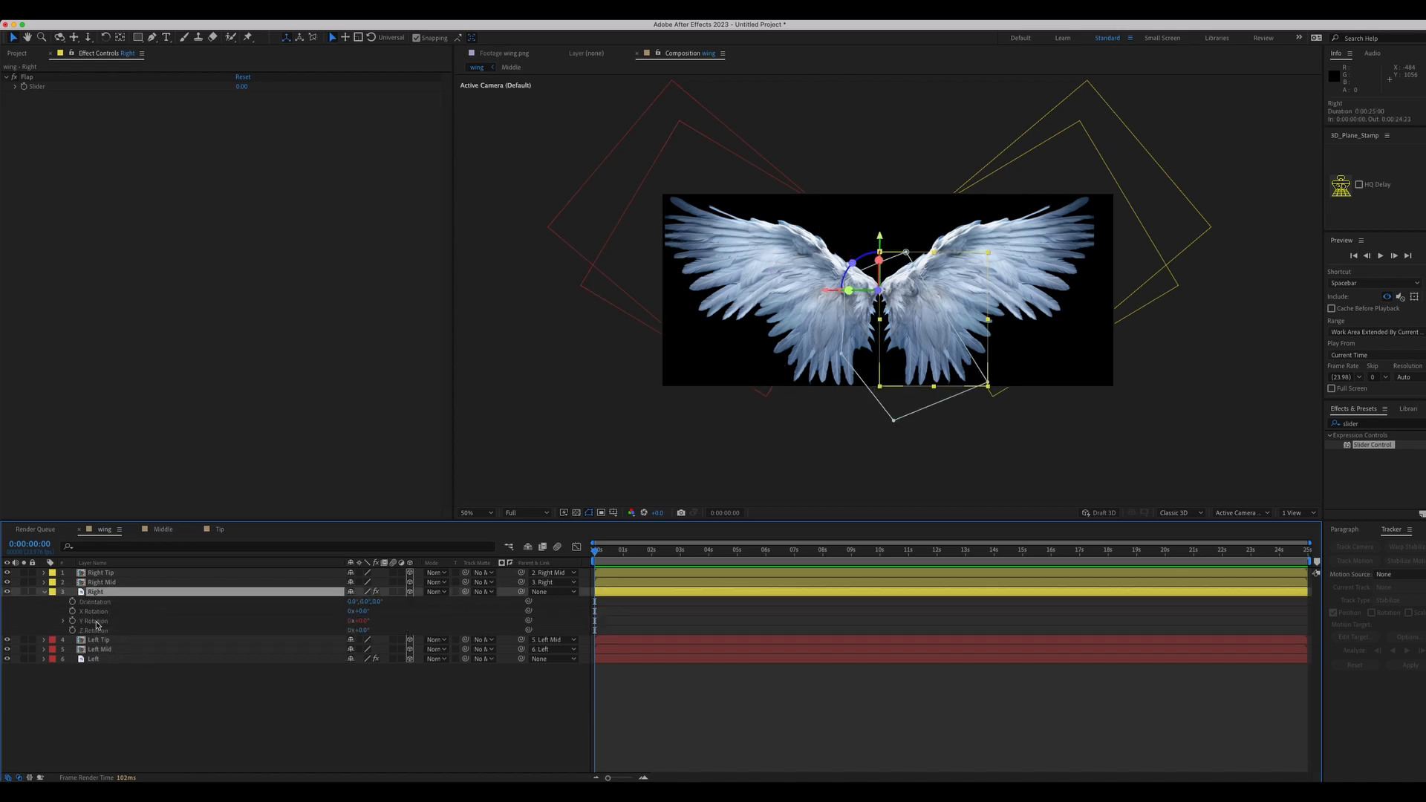
left_click(63, 621)
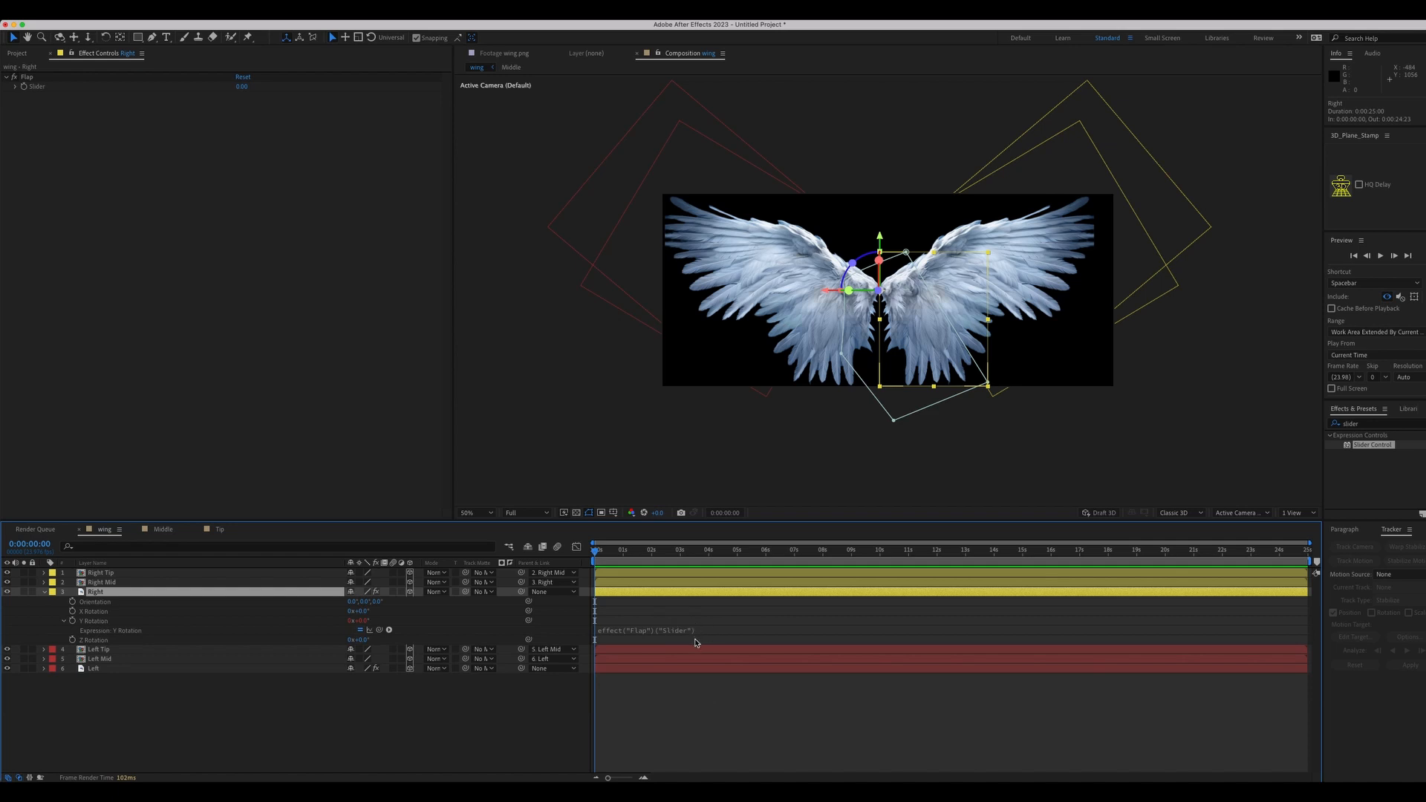
left_click(705, 630)
left_click(731, 632)
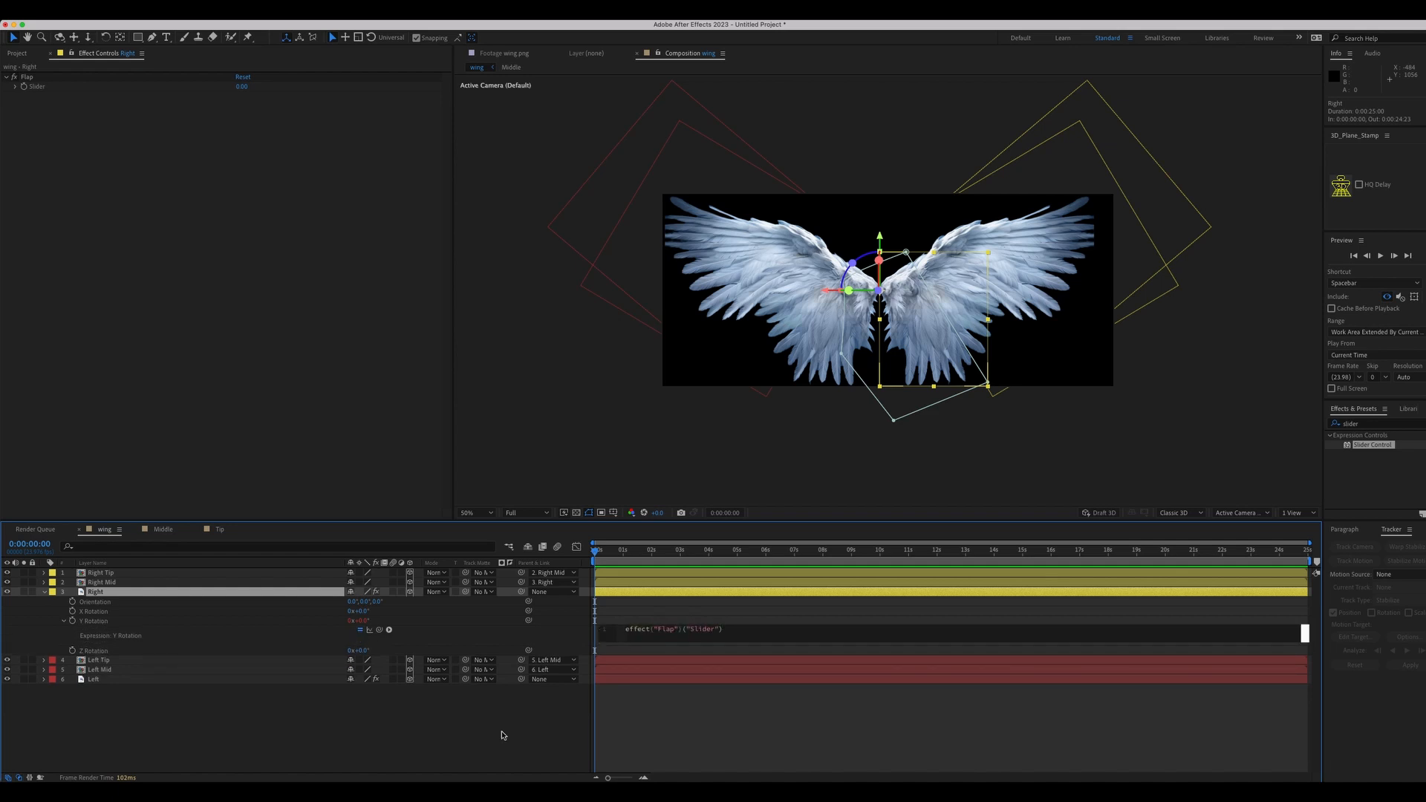
left_click(249, 255)
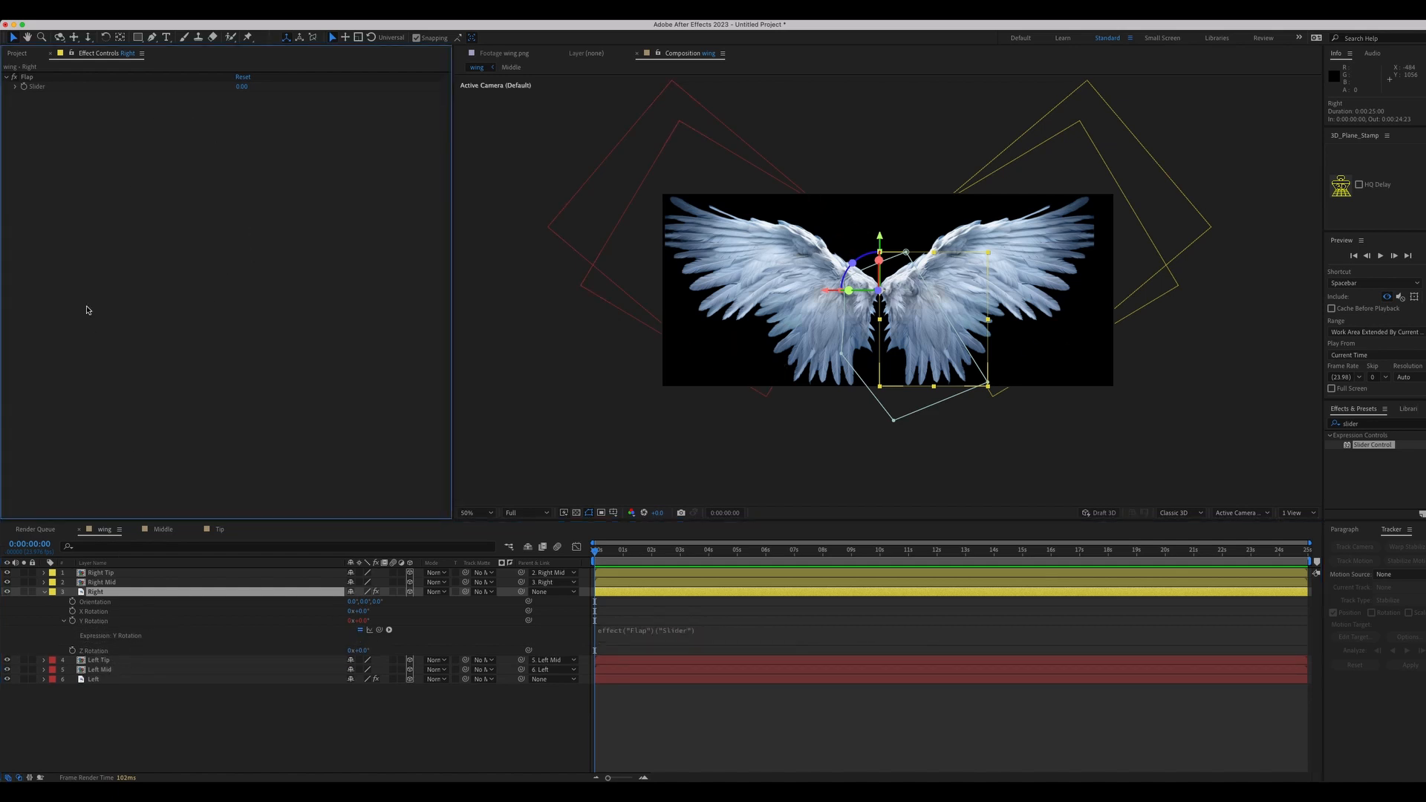
left_click(33, 81)
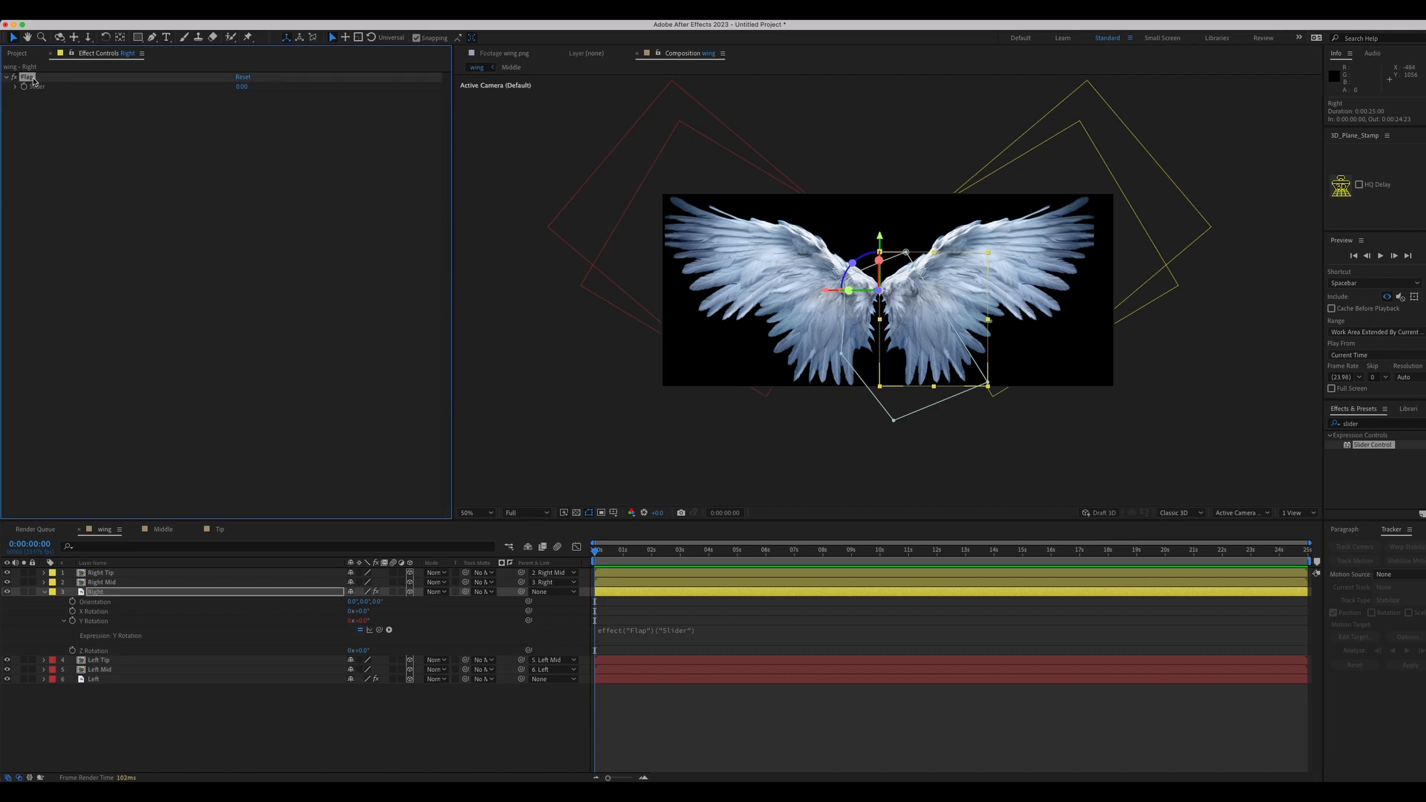
key("Delete")
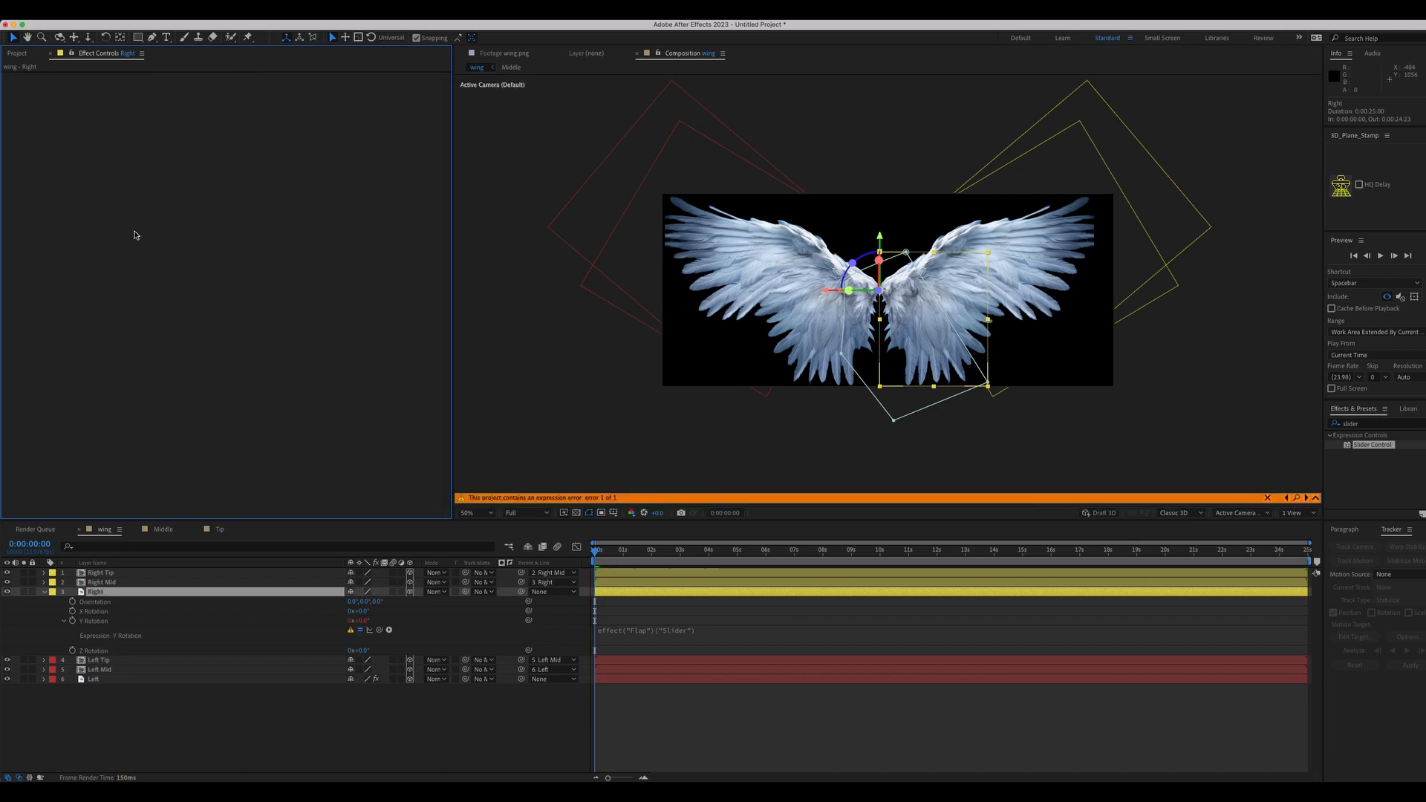
left_click(692, 638)
key("BackSpace")
left_click(392, 773)
Step: Link the Right layer's Y Rotation to the left shoulder layer's Y Rotation with an expression
left_click(96, 659)
key("r")
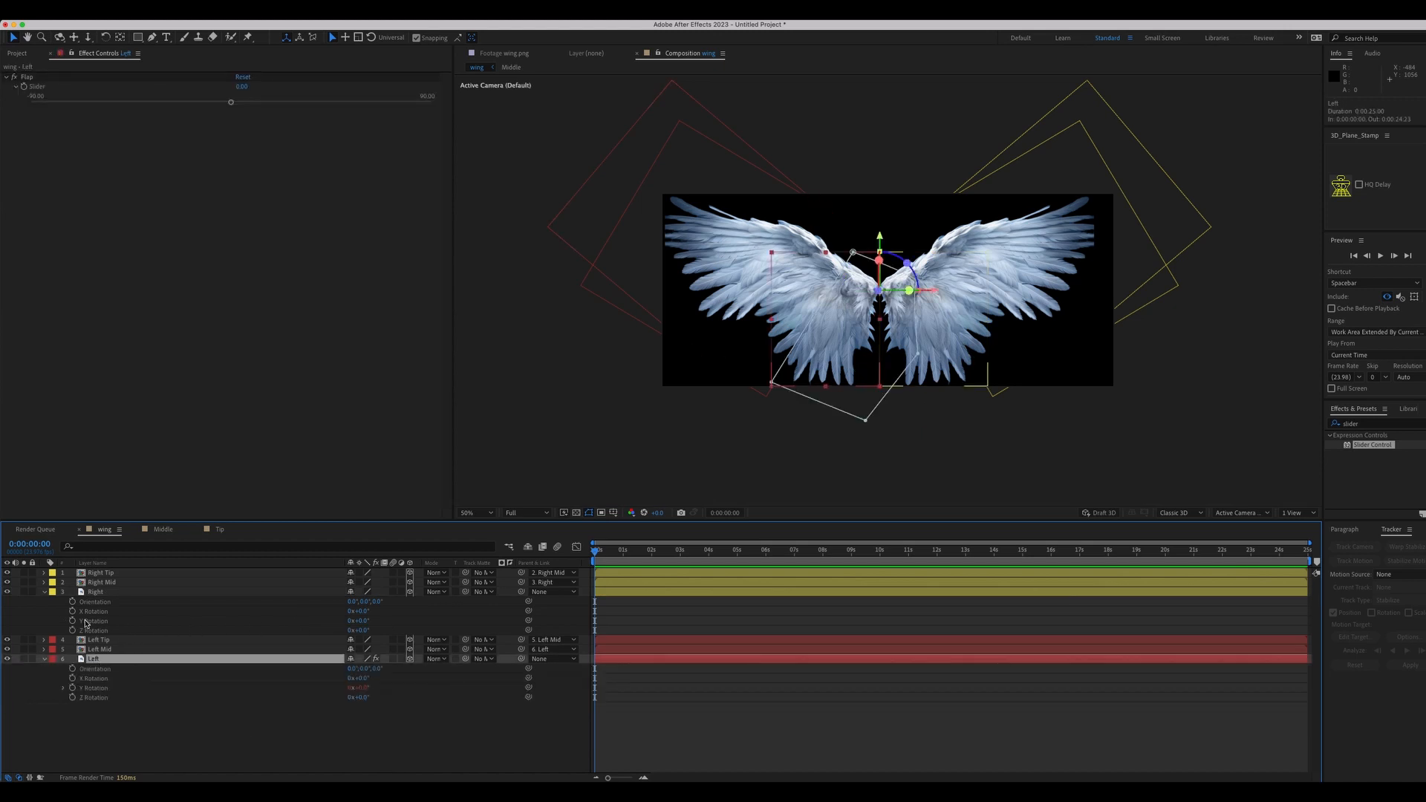
left_click(72, 621, "alt")
left_click_drag(316, 640, 85, 710)
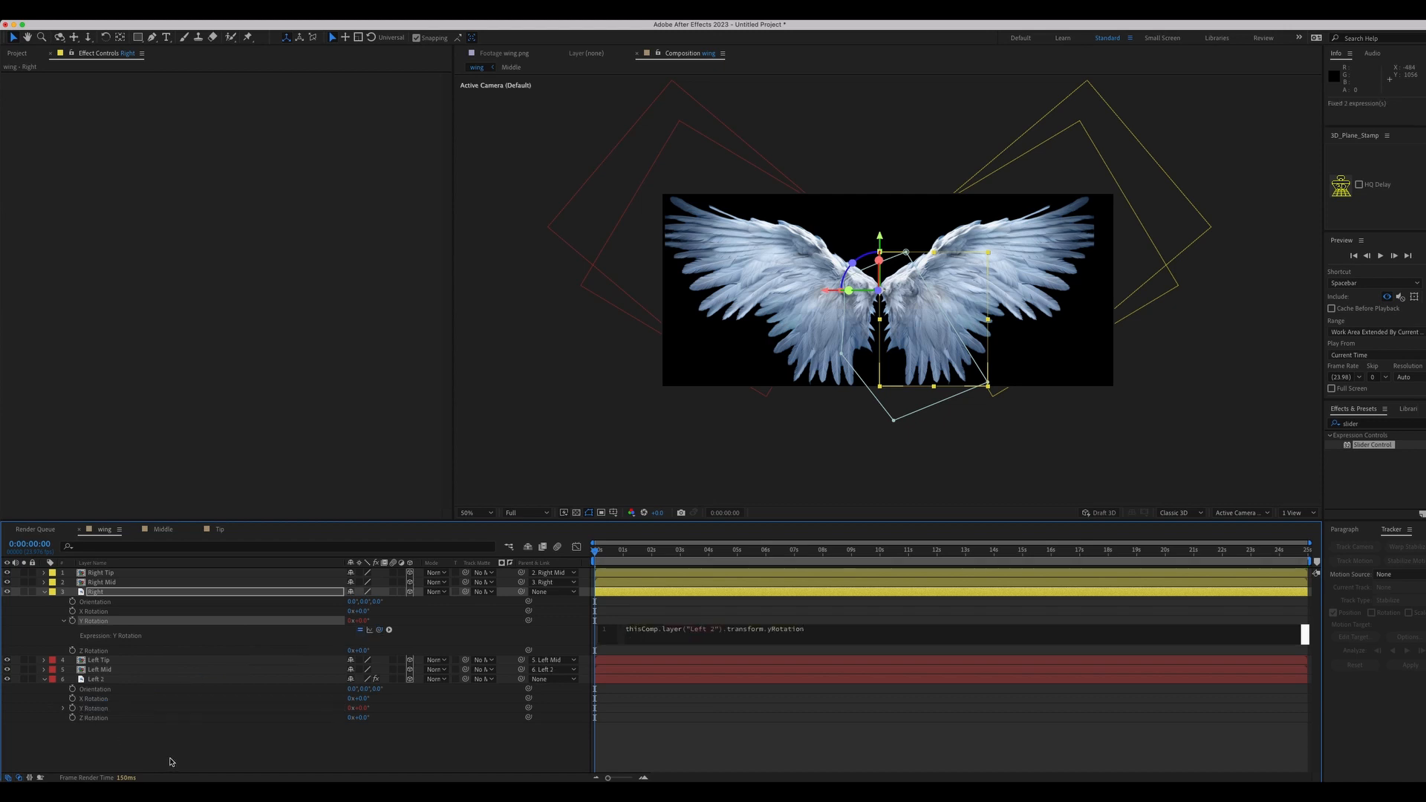
Step: Test the linked wings by raising the Flap slider on the Left 2 layer, and undo the change
left_click(95, 679)
left_click(232, 104)
mouse_move(231, 104)
left_mouse_down()
mouse_move(267, 104)
mouse_move(176, 109)
mouse_move(254, 104)
left_mouse_up()
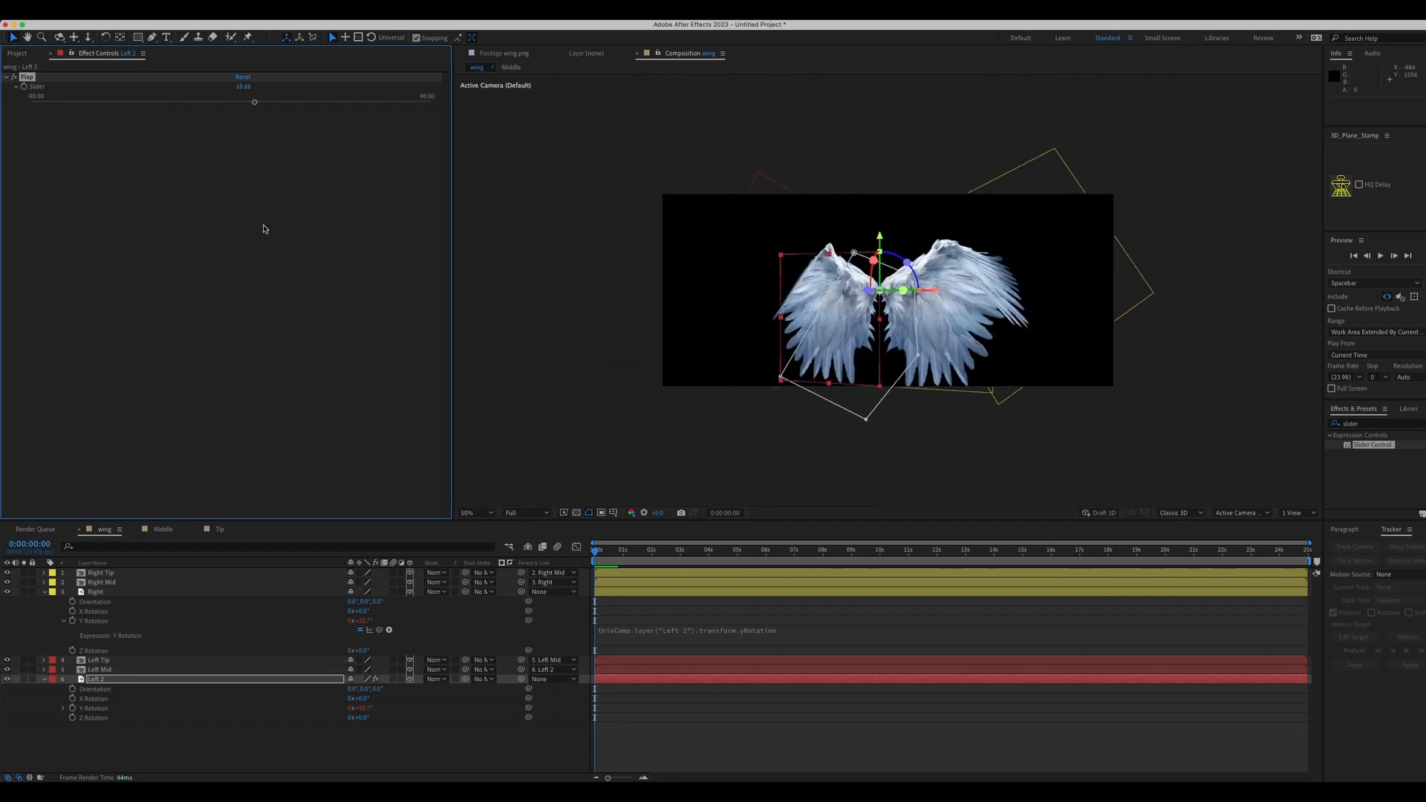
key("ctrl+z")
Step: Append * -1 to the Right layer's Y Rotation expression to invert the linked rotation
left_click(785, 630)
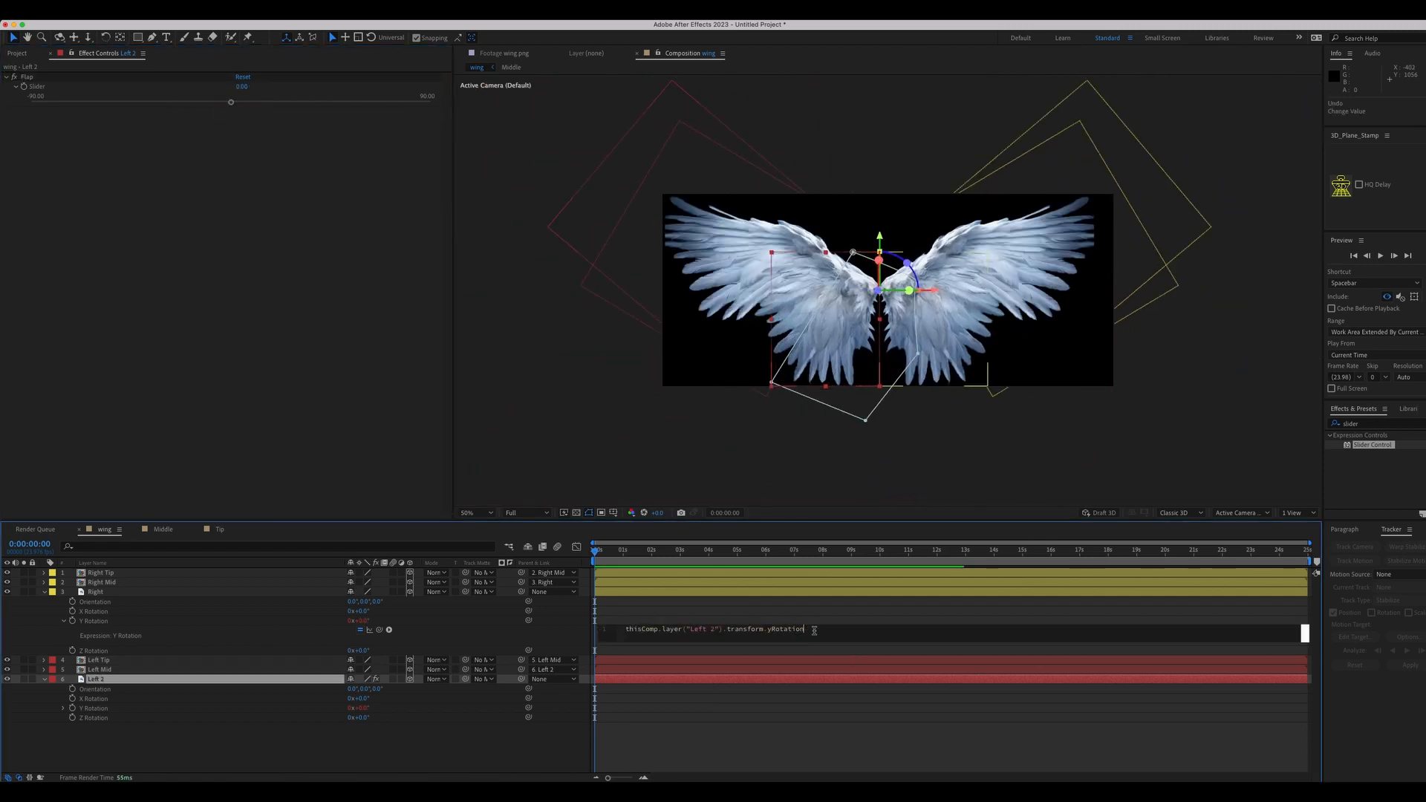
type("*")
left_click(614, 687)
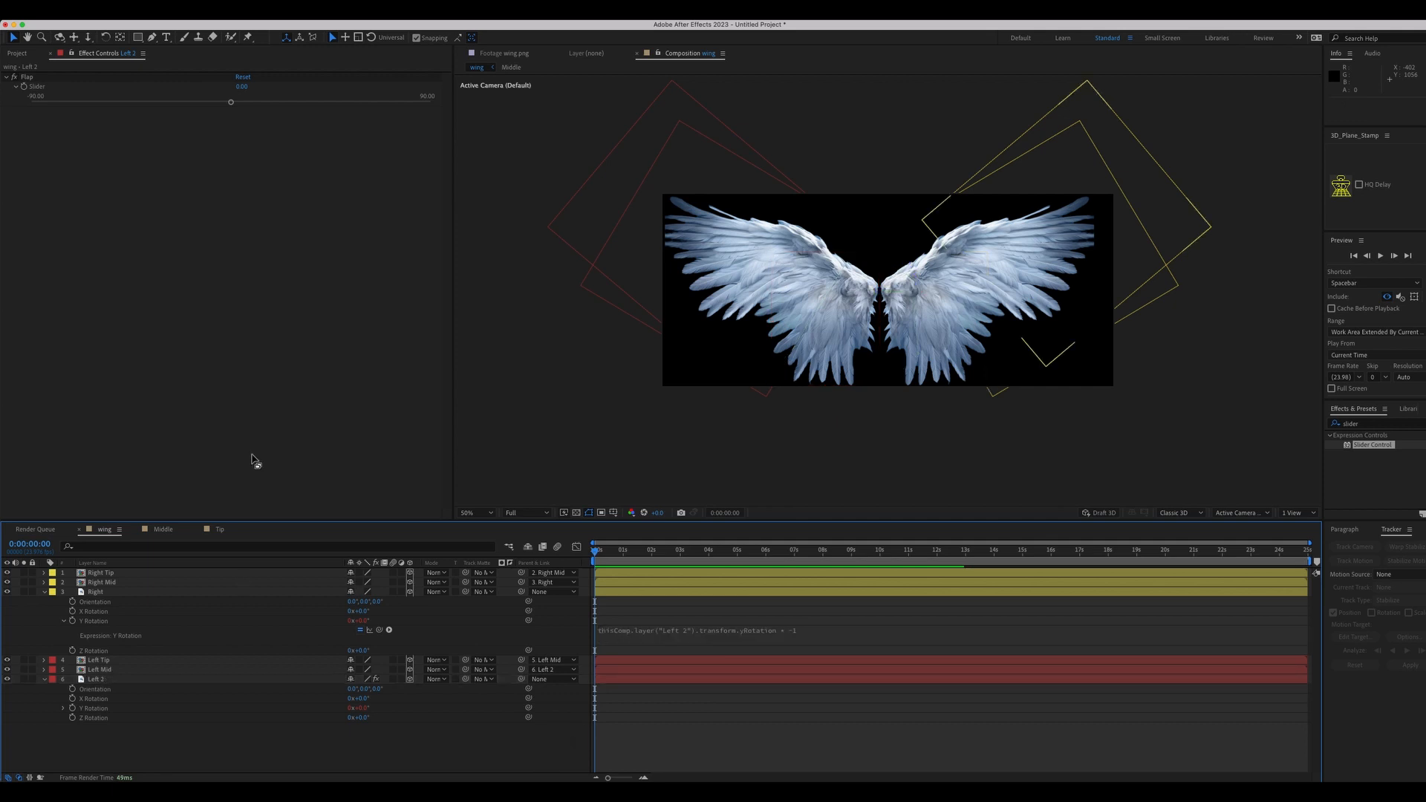
Step: Set Left 2's Flap slider to -14.75 at the start of the timeline and enable keyframing for it
mouse_move(231, 104)
left_mouse_down()
mouse_move(277, 105)
mouse_move(188, 105)
mouse_move(262, 112)
mouse_move(210, 104)
left_mouse_up()
left_click_drag(616, 553, 495, 566)
left_click_drag(208, 98, 198, 102)
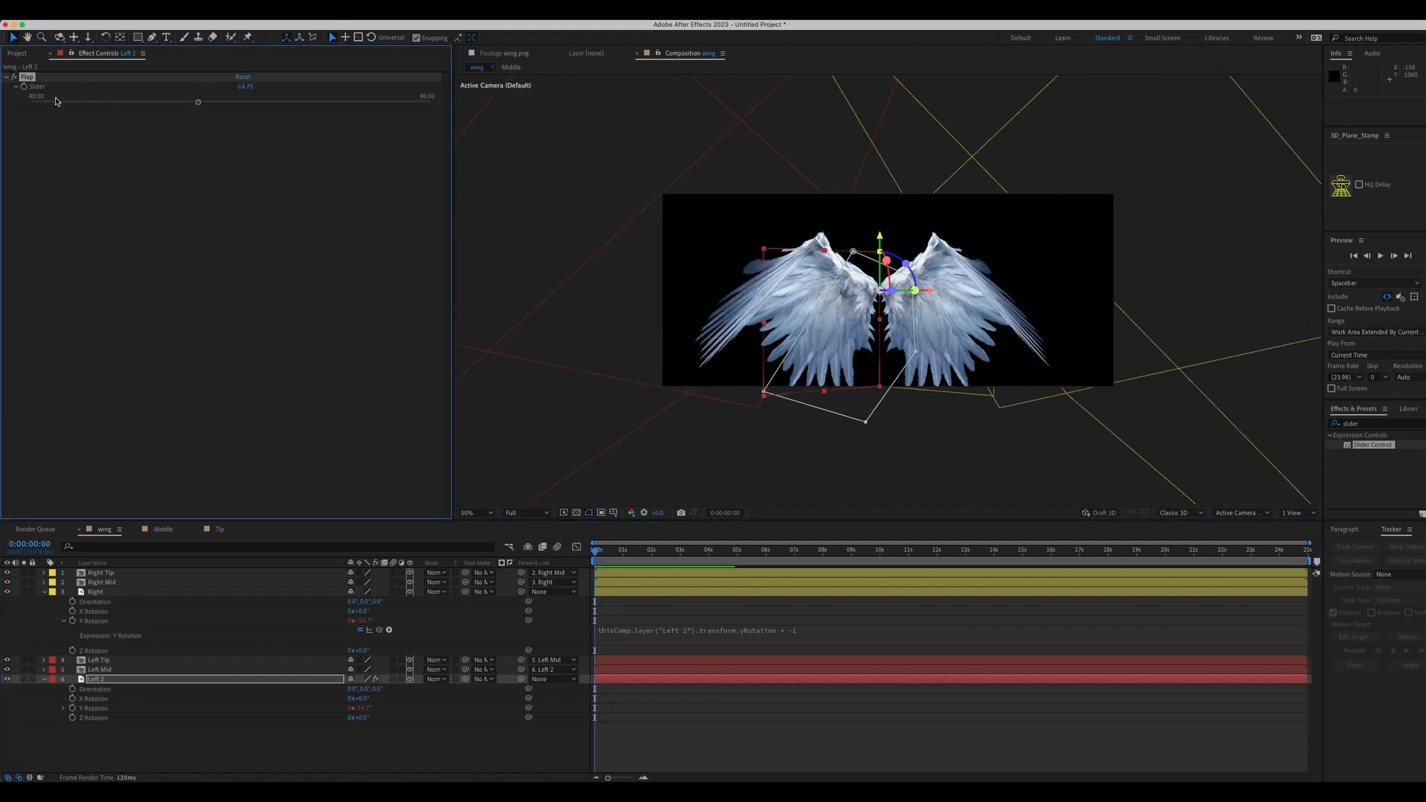
Step: Add a Flap slider keyframe of about 8.19 at 0:00:01:00 and reveal Left 2's keyframes in the timeline
left_click(624, 551)
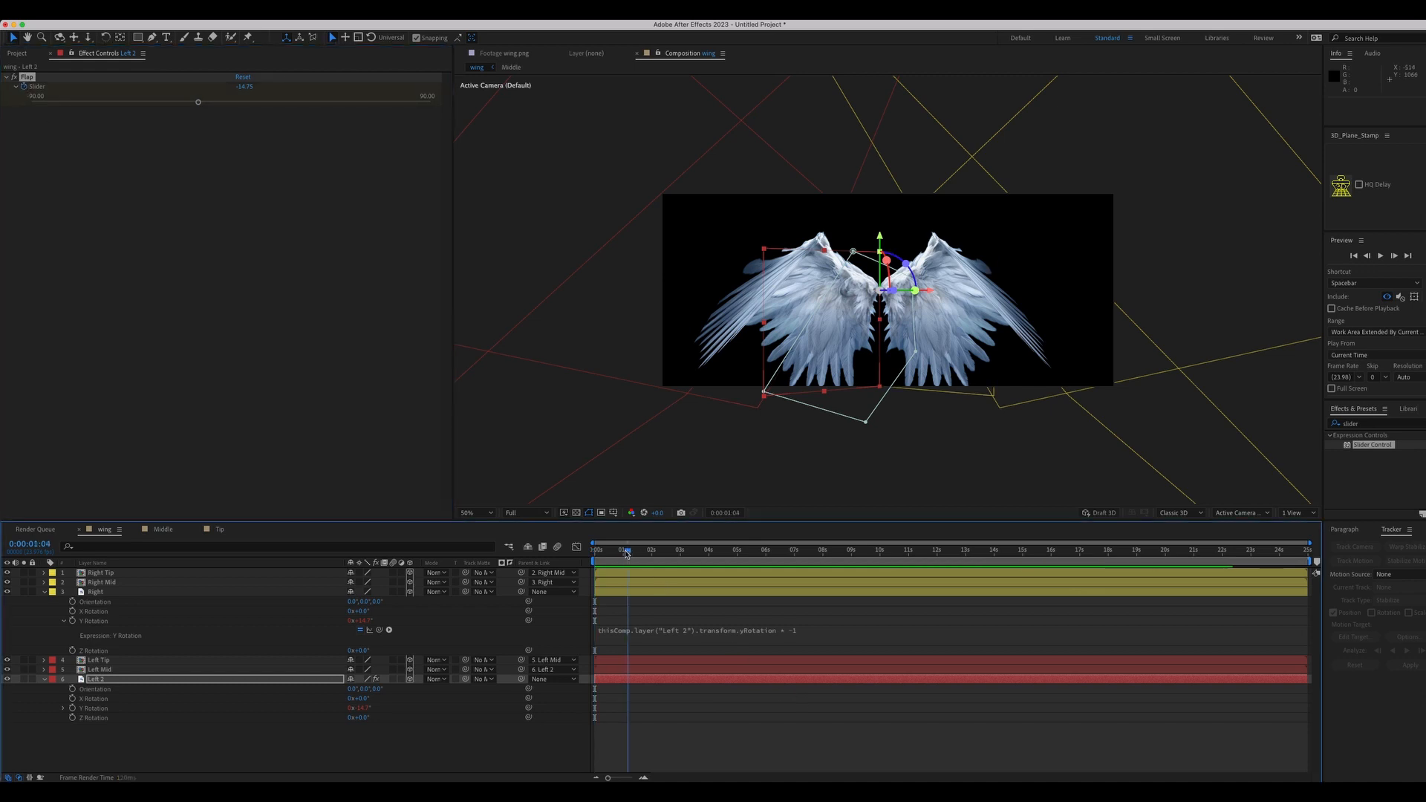
left_click_drag(203, 107, 252, 107)
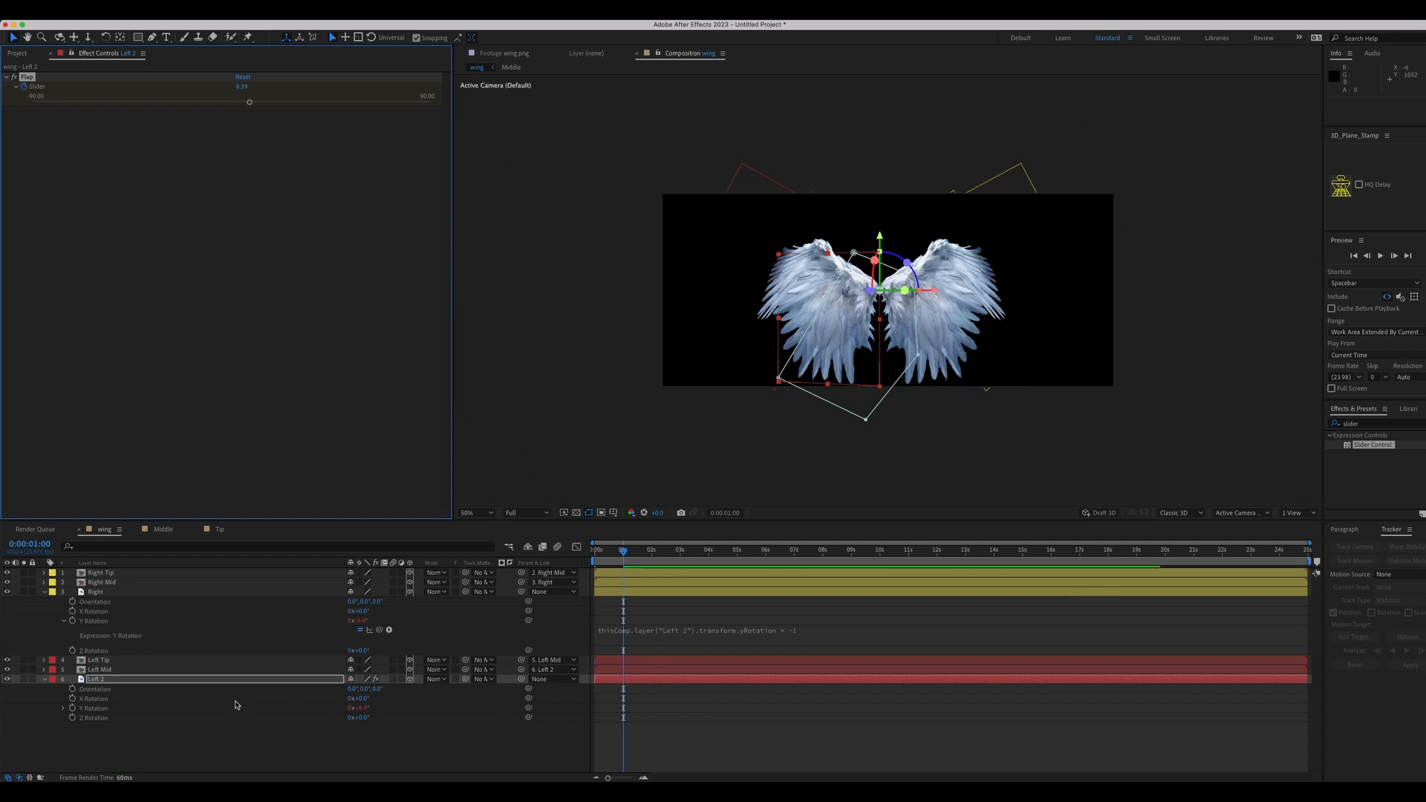
left_click(97, 682)
key("u")
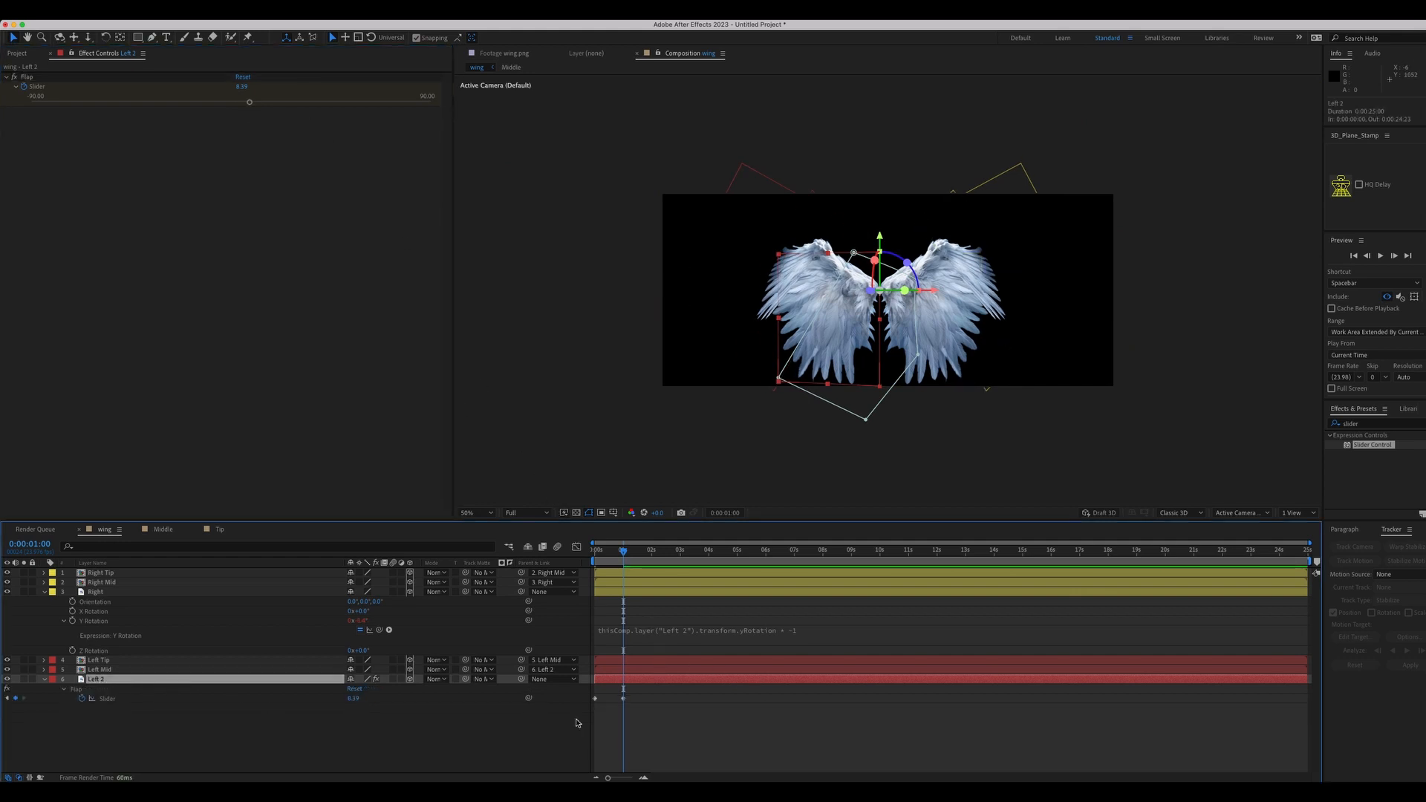
left_click(578, 723)
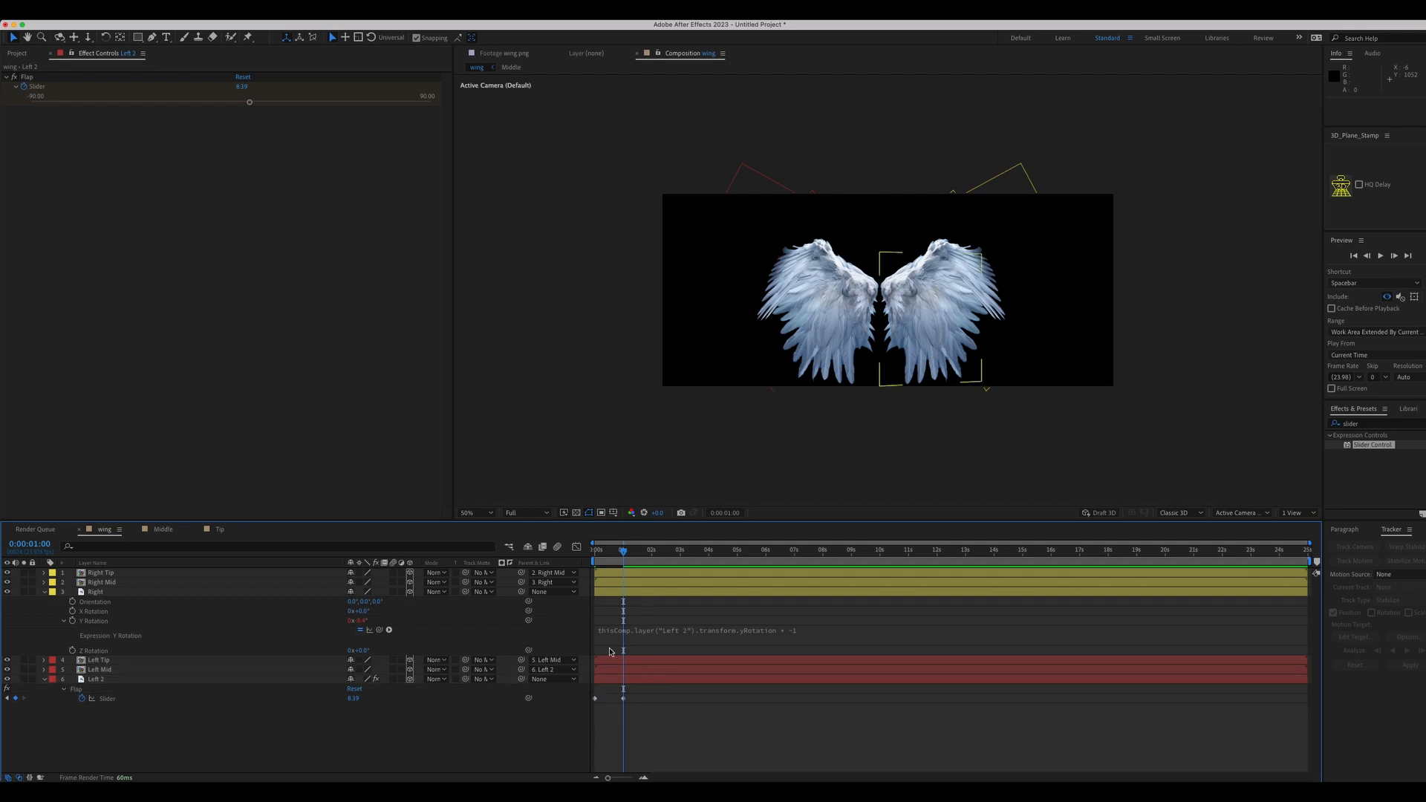
Step: Copy the first Flap slider keyframe to 0:00:02:00 and apply Easy Ease to all three keyframes
left_click(595, 698)
key("ctrl+c")
left_click(649, 556)
left_click_drag(648, 555, 650, 556)
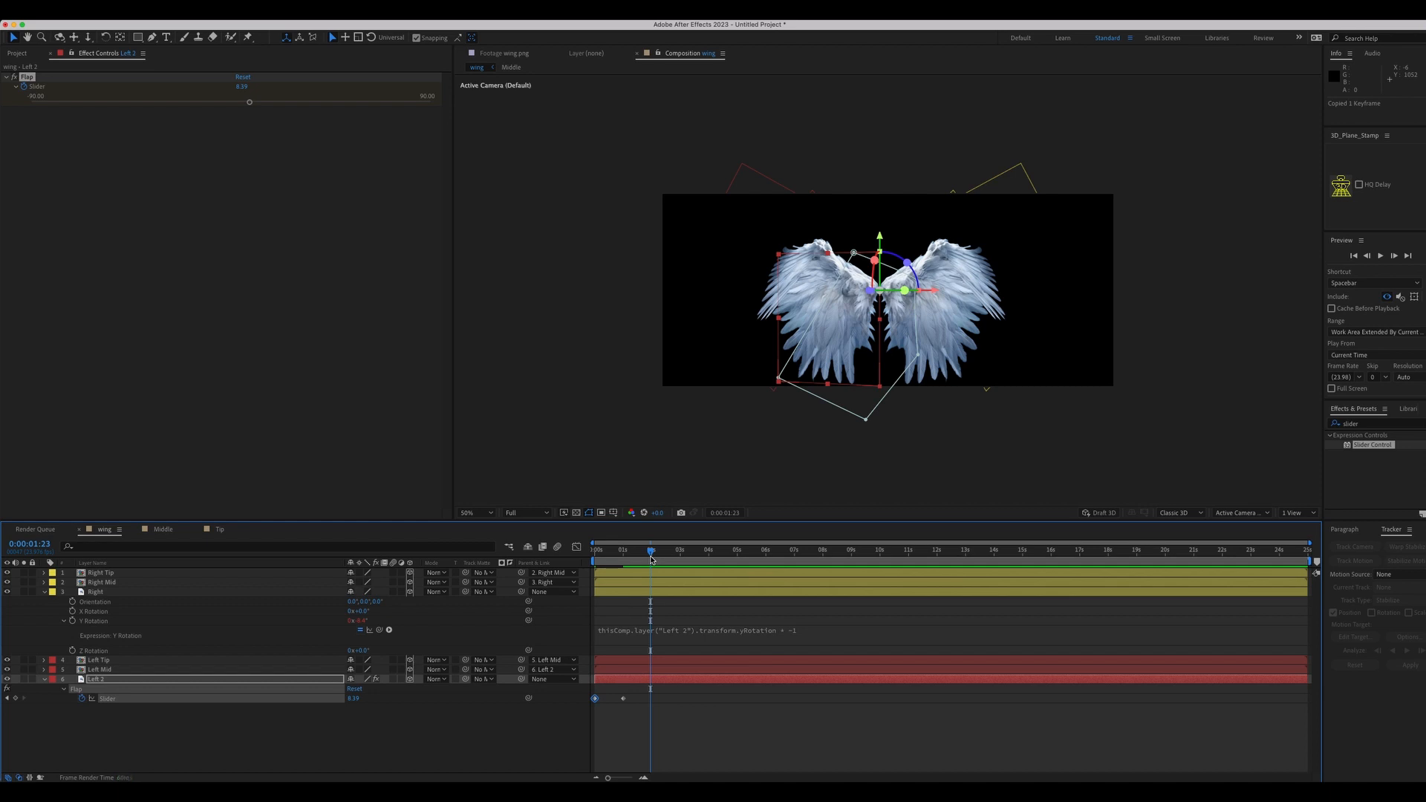
key("ctrl+v")
left_click_drag(726, 758, 597, 702)
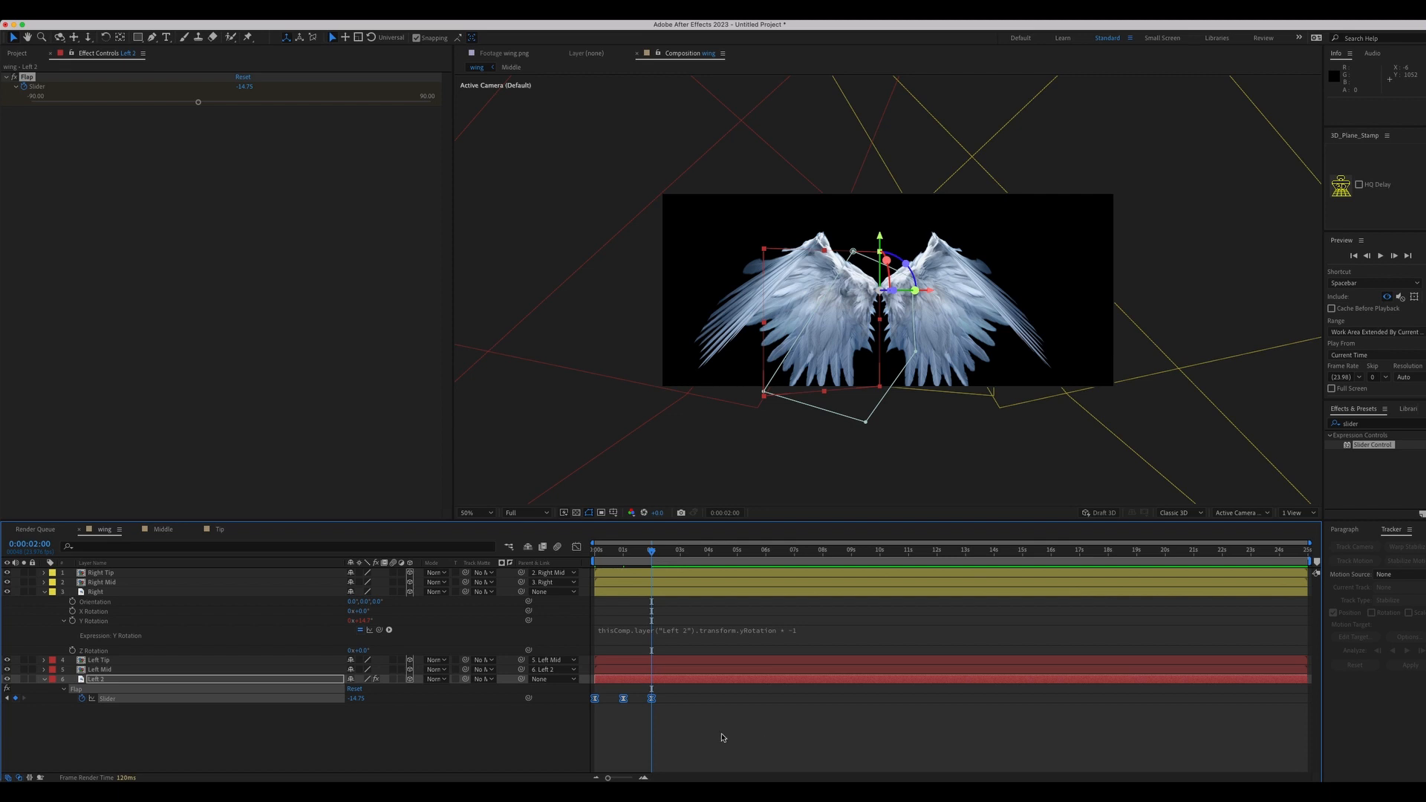
Step: Add a loopOut() expression to Left 2's Flap slider so the flapping repeats
left_click(82, 699, "alt")
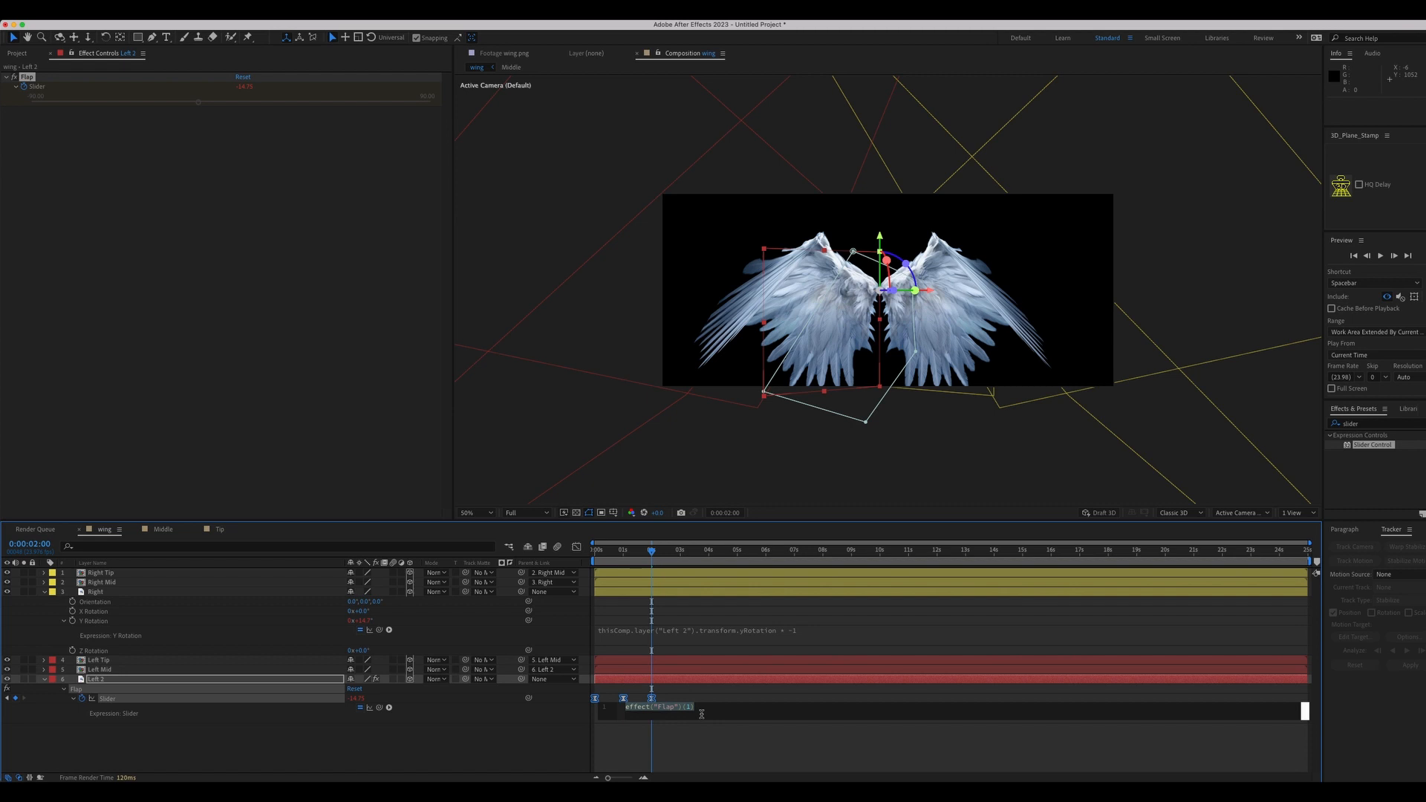
type("Lo")
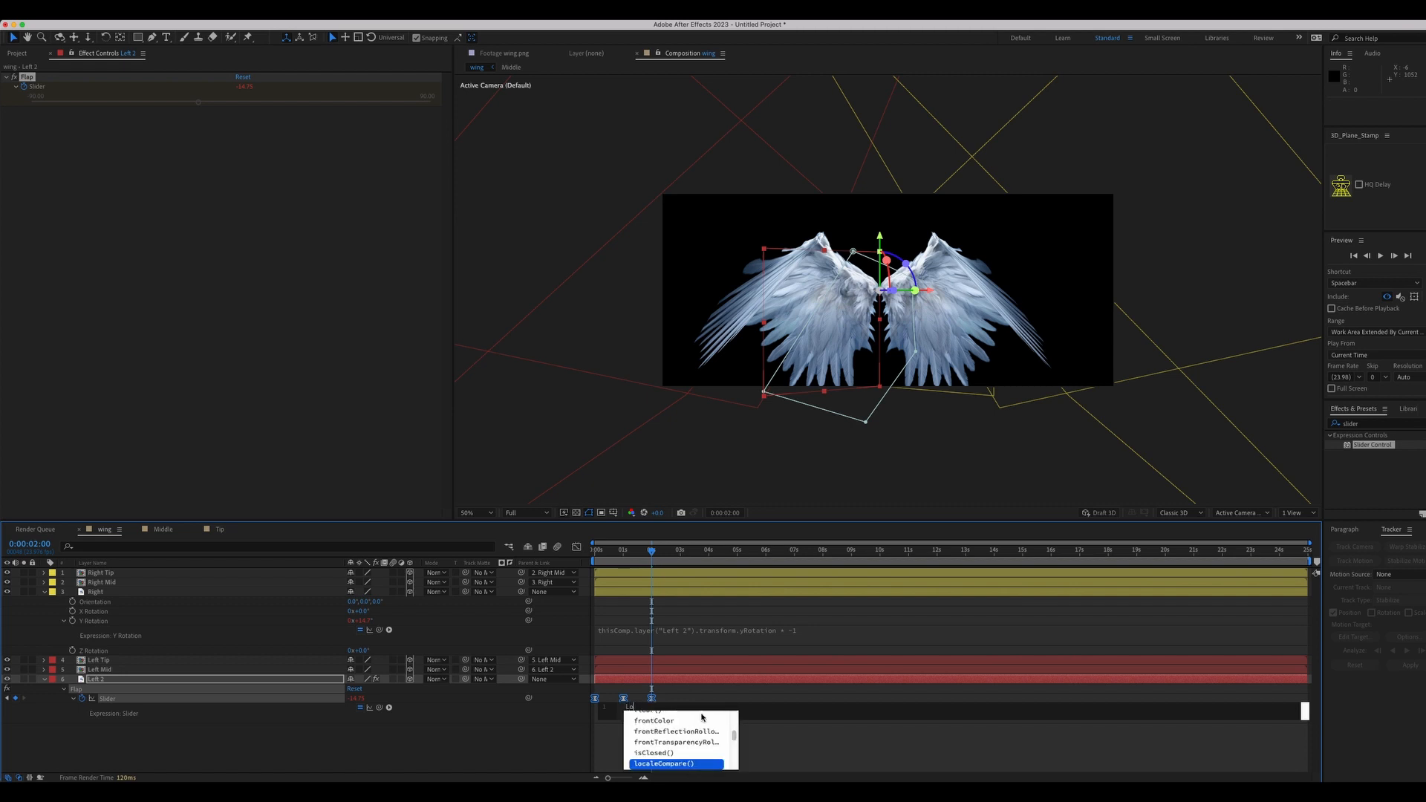
key("BackSpace")
key("BackSpace")
type("lop")
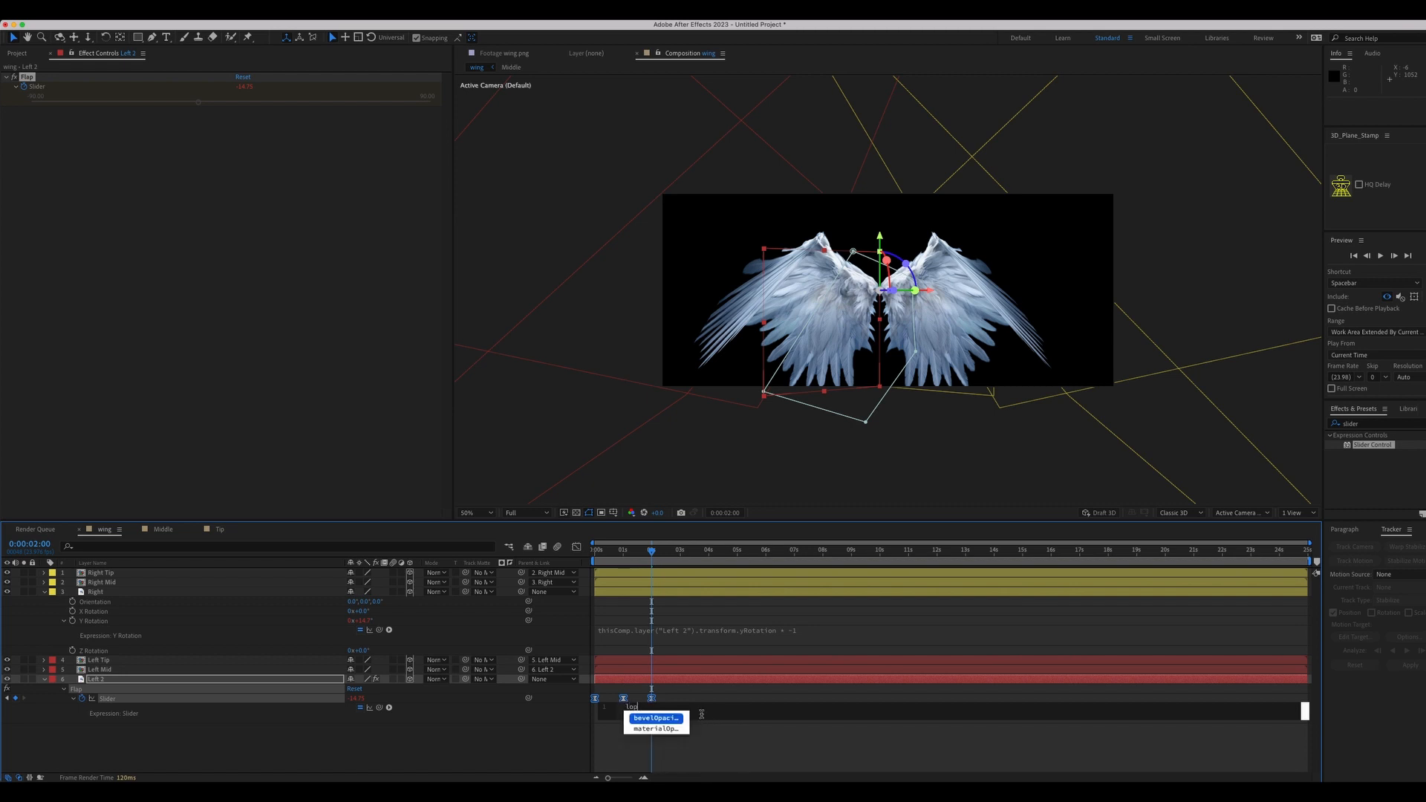
key("BackSpace")
type("op")
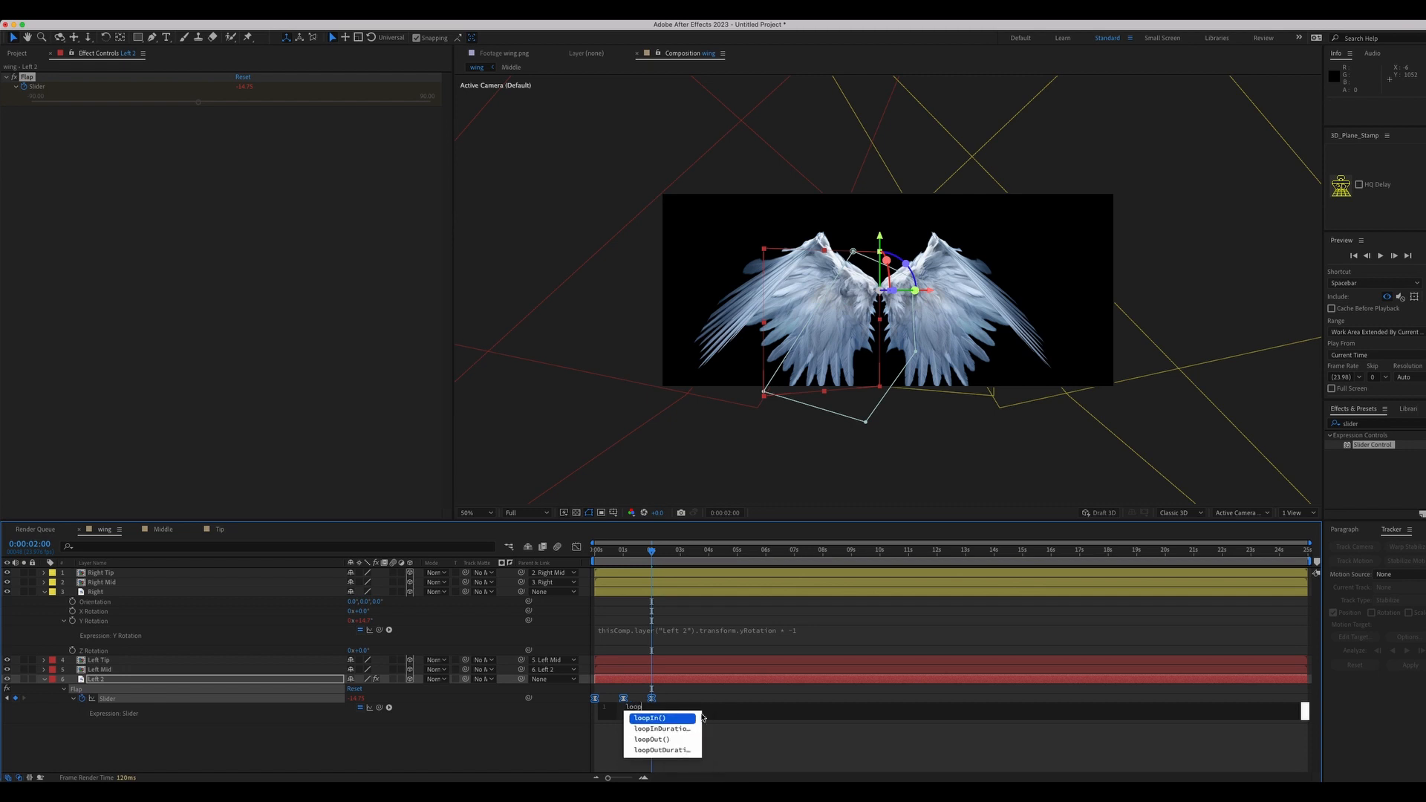
double_click(660, 740)
left_click(668, 565)
Step: Preview the looping wing flap from the start of the composition
left_click_drag(652, 552, 526, 551)
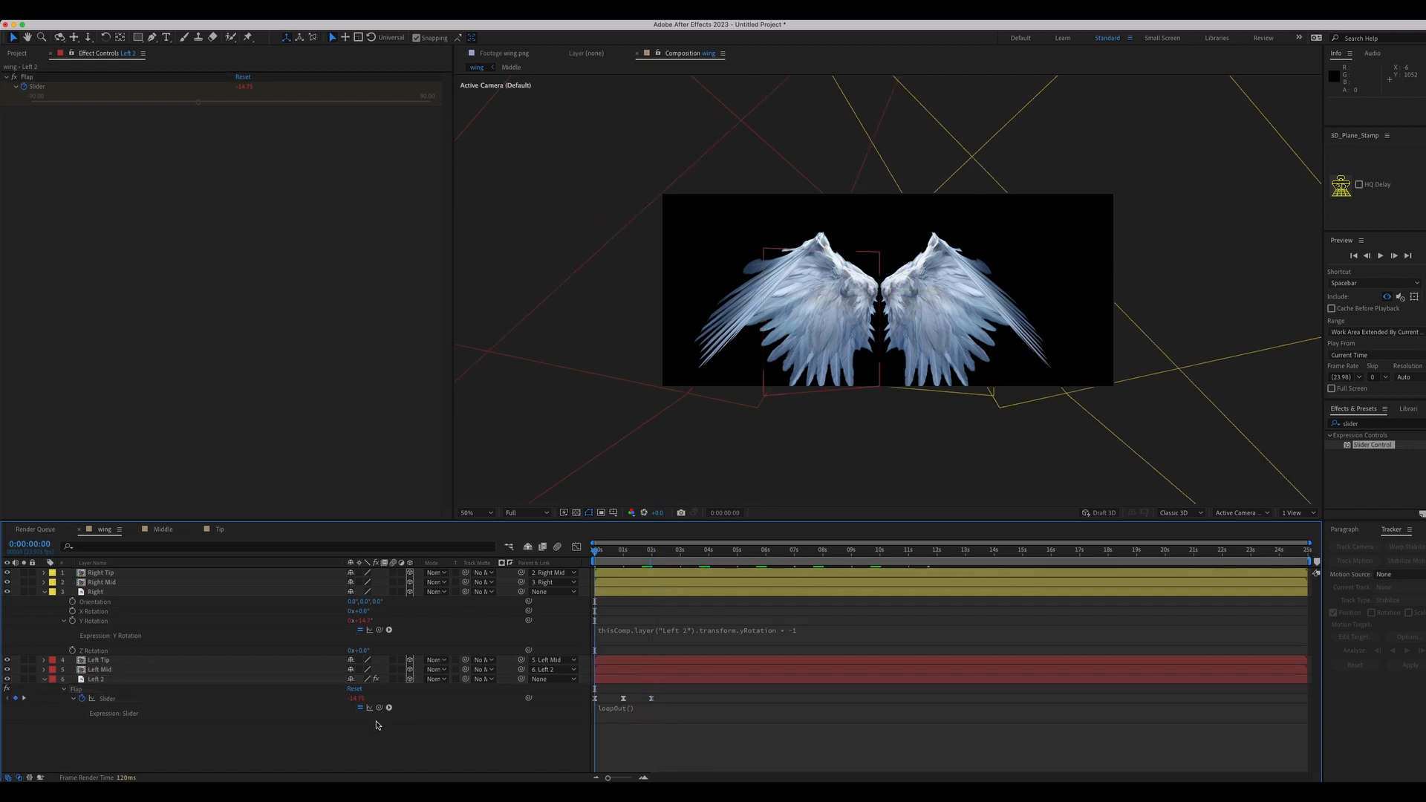
key("space")
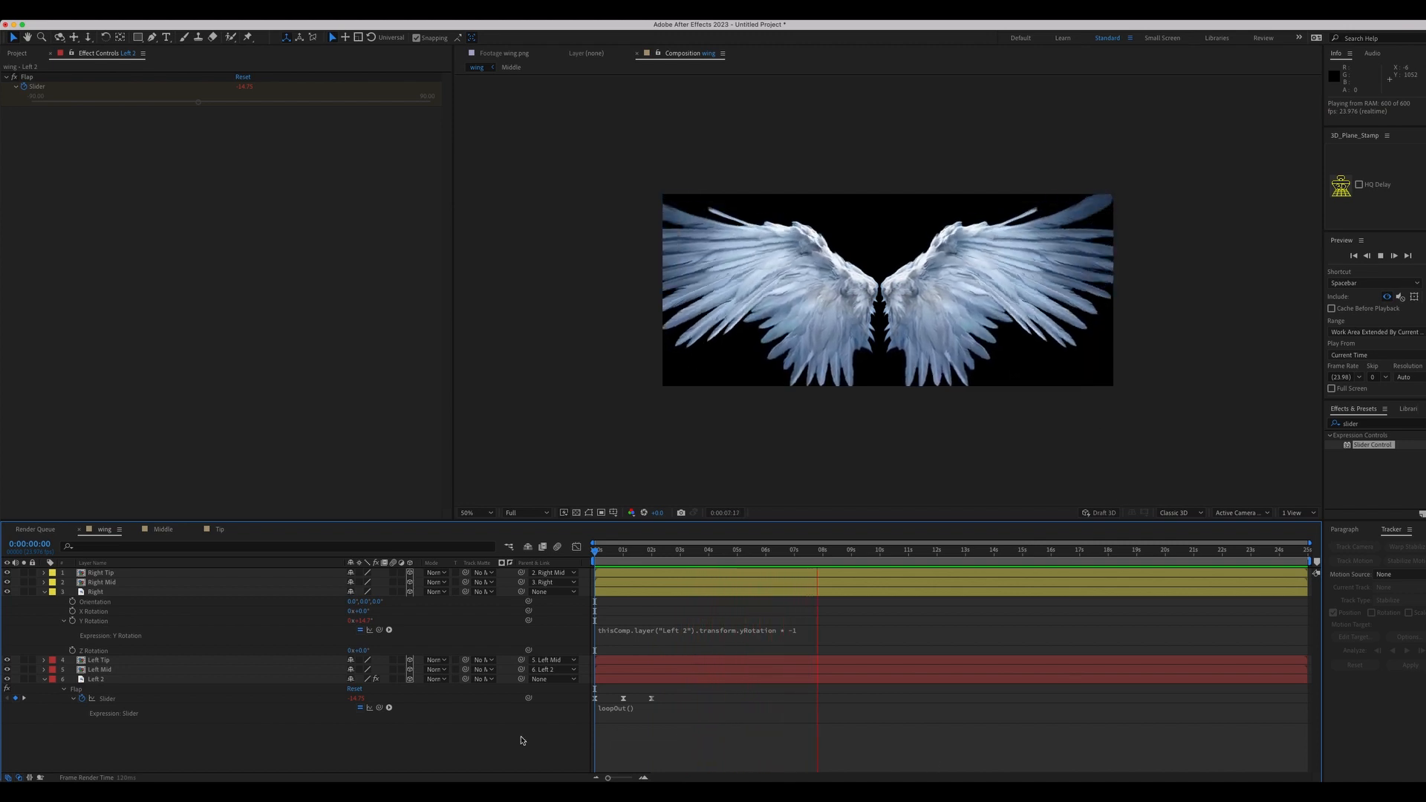
key("space")
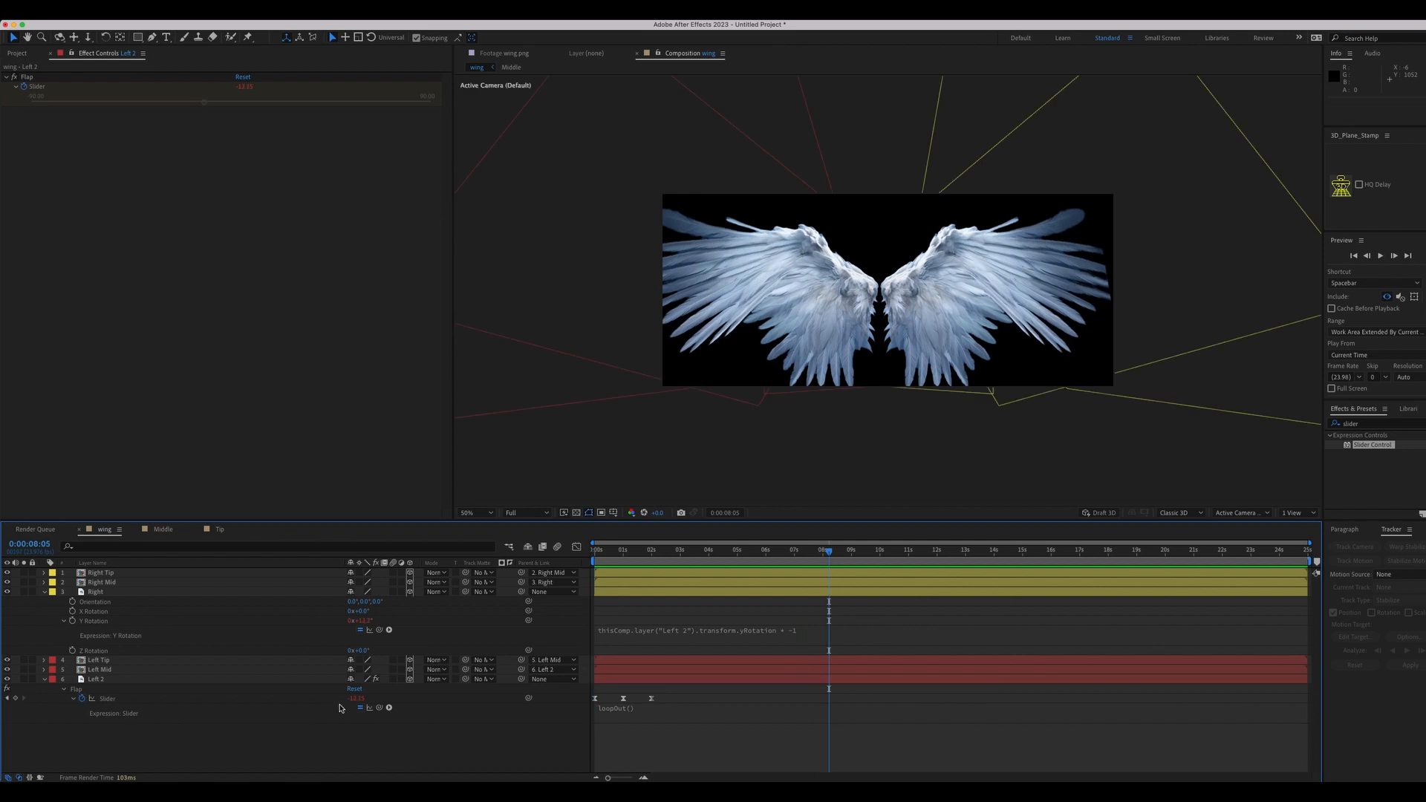
Step: Nest the wing composition in a new composition and make the nested layer 3D with Collapse Transformations enabled
left_click(17, 54)
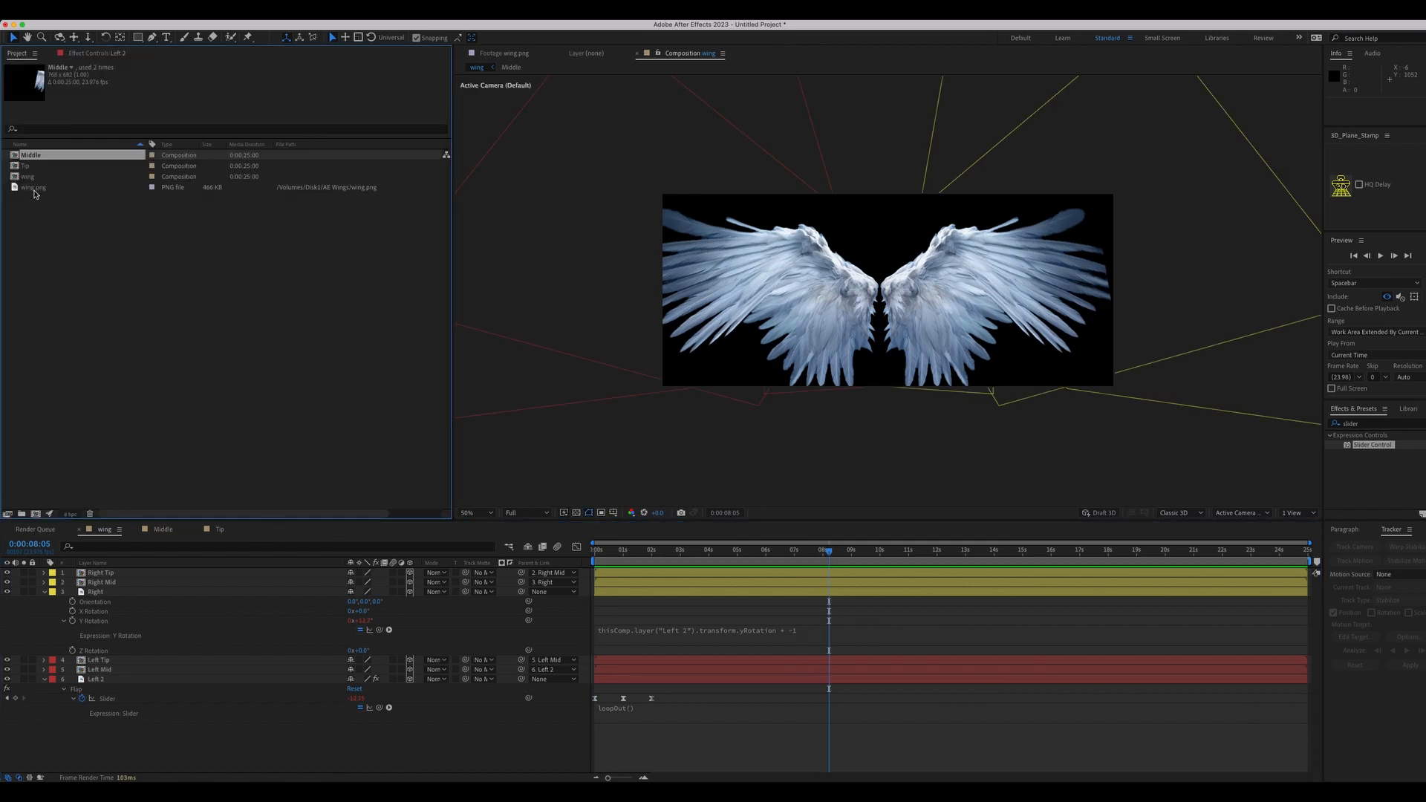
left_click_drag(14, 181, 138, 358)
left_click_drag(33, 504, 36, 512)
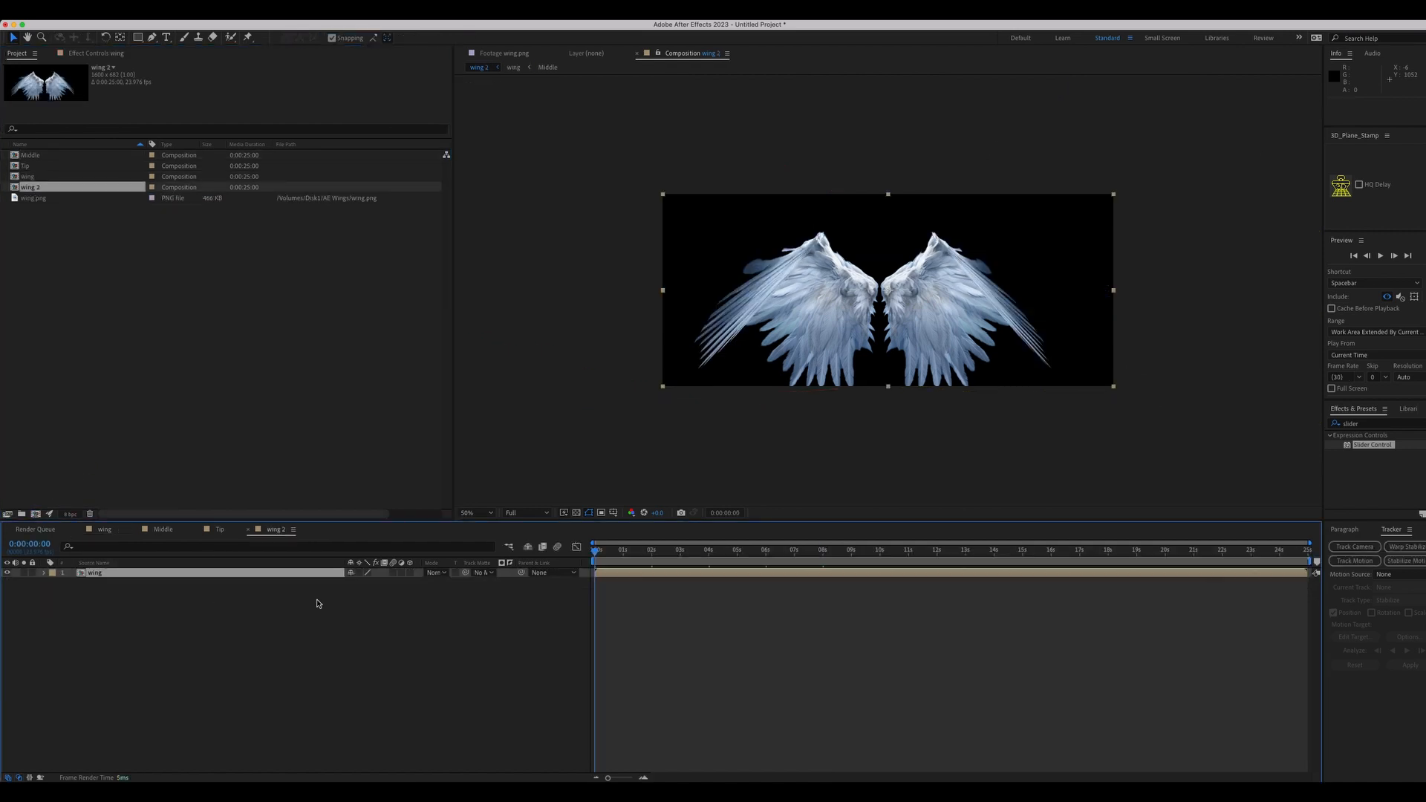
left_click(408, 574)
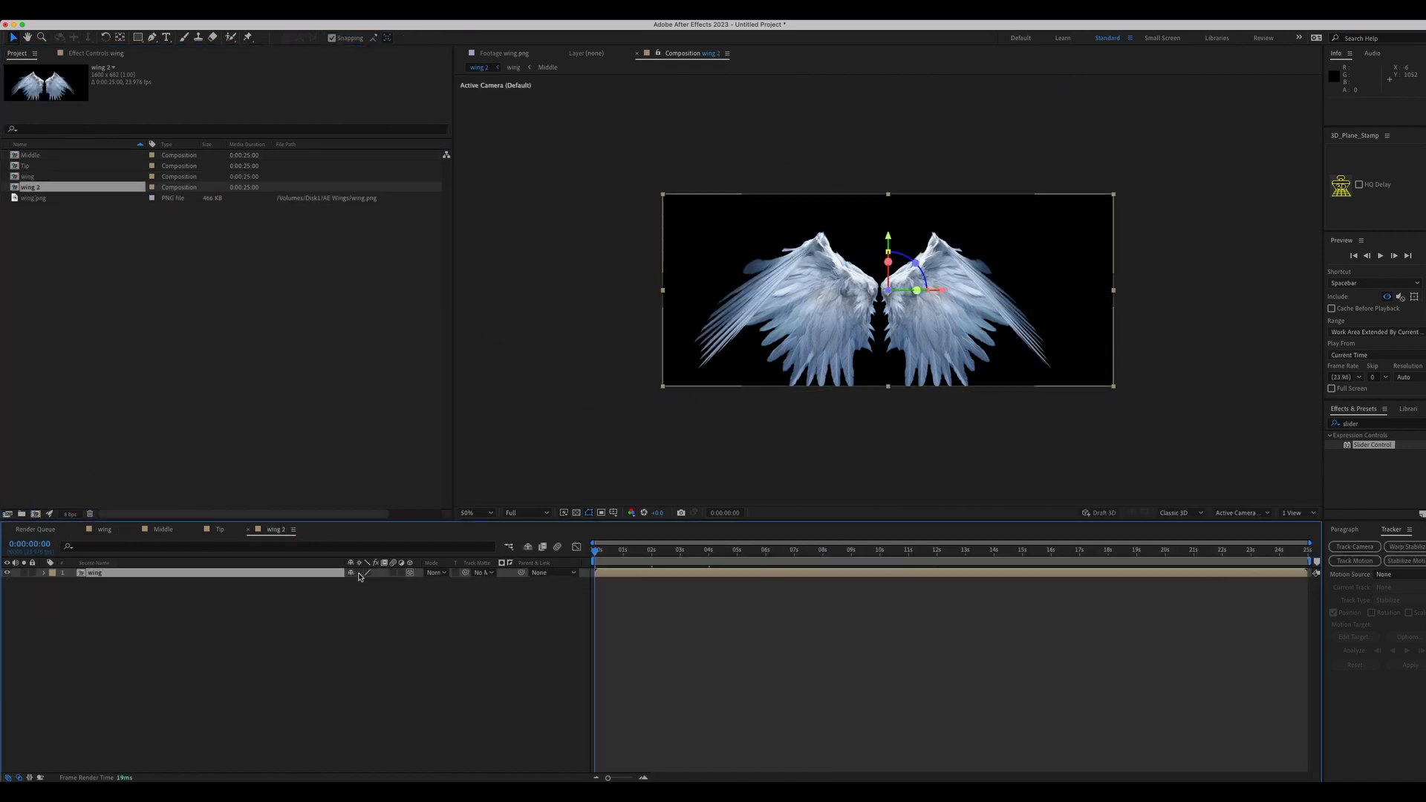
left_click(360, 575)
Step: Keyframe the nested wing layer's Y Rotation from 0° at the start to one full turn at the composition's end
key("r")
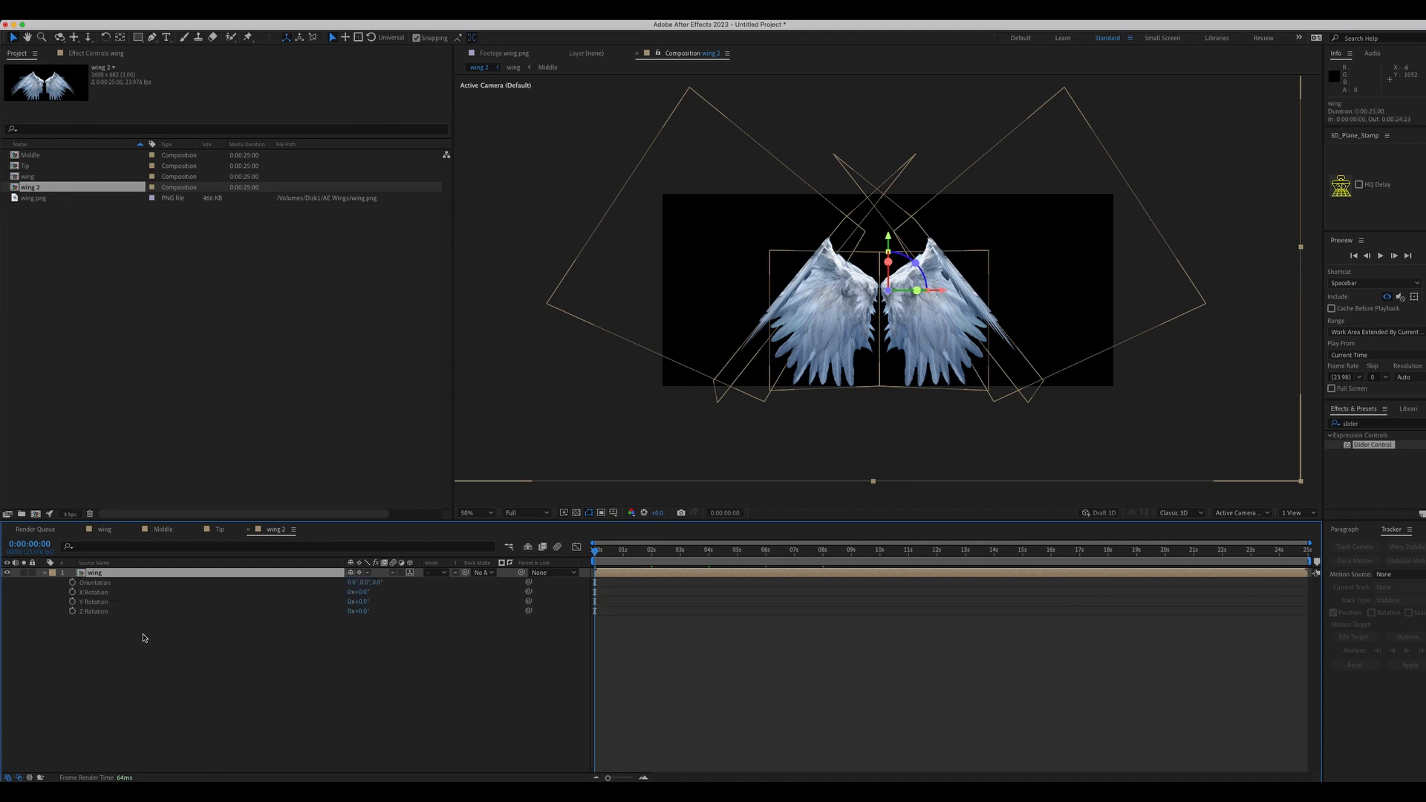
left_click(72, 602)
left_click(772, 551)
left_click_drag(948, 555, 1378, 565)
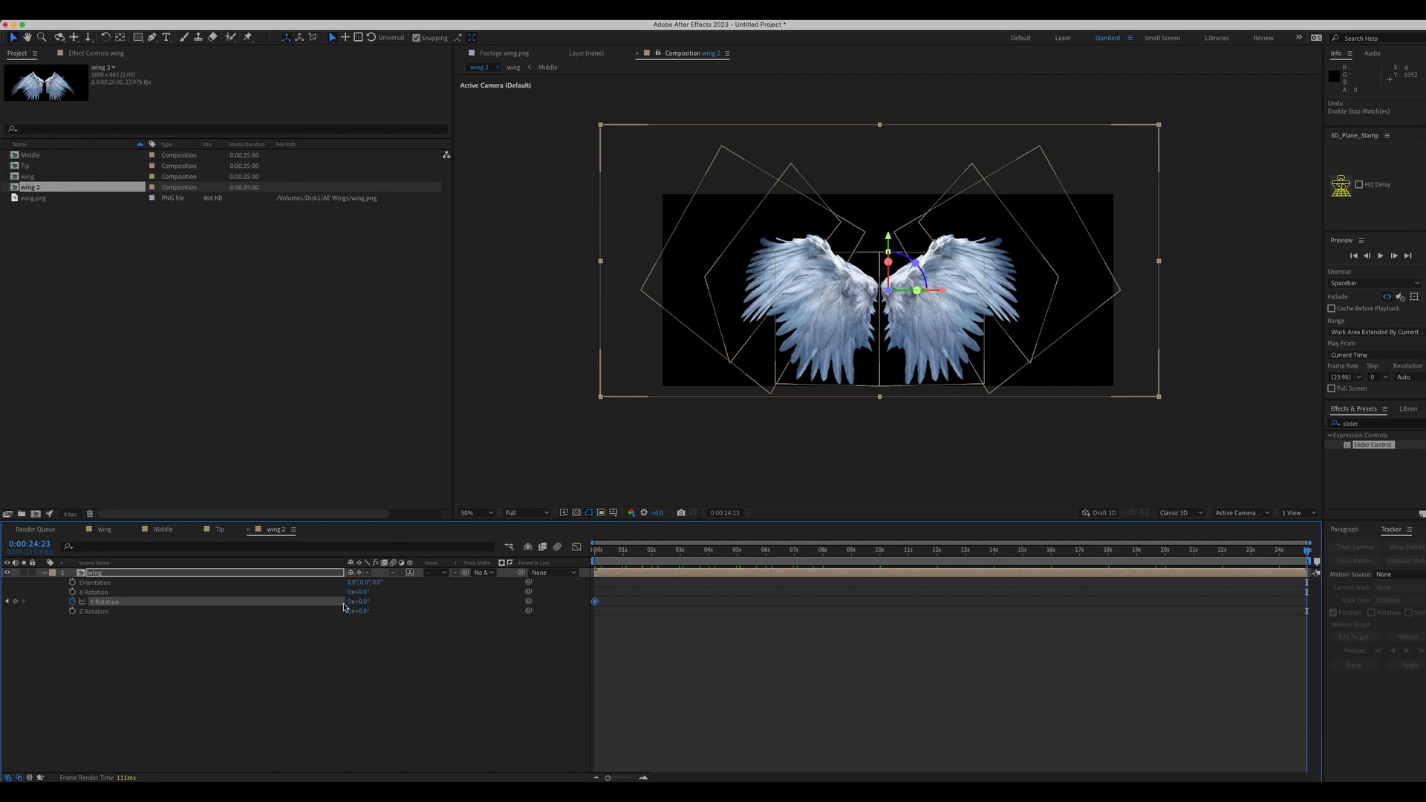
key("Return")
left_click(337, 684)
Step: Preview the rotating, flapping wings from the start of the new composition
left_click_drag(719, 549, 594, 546)
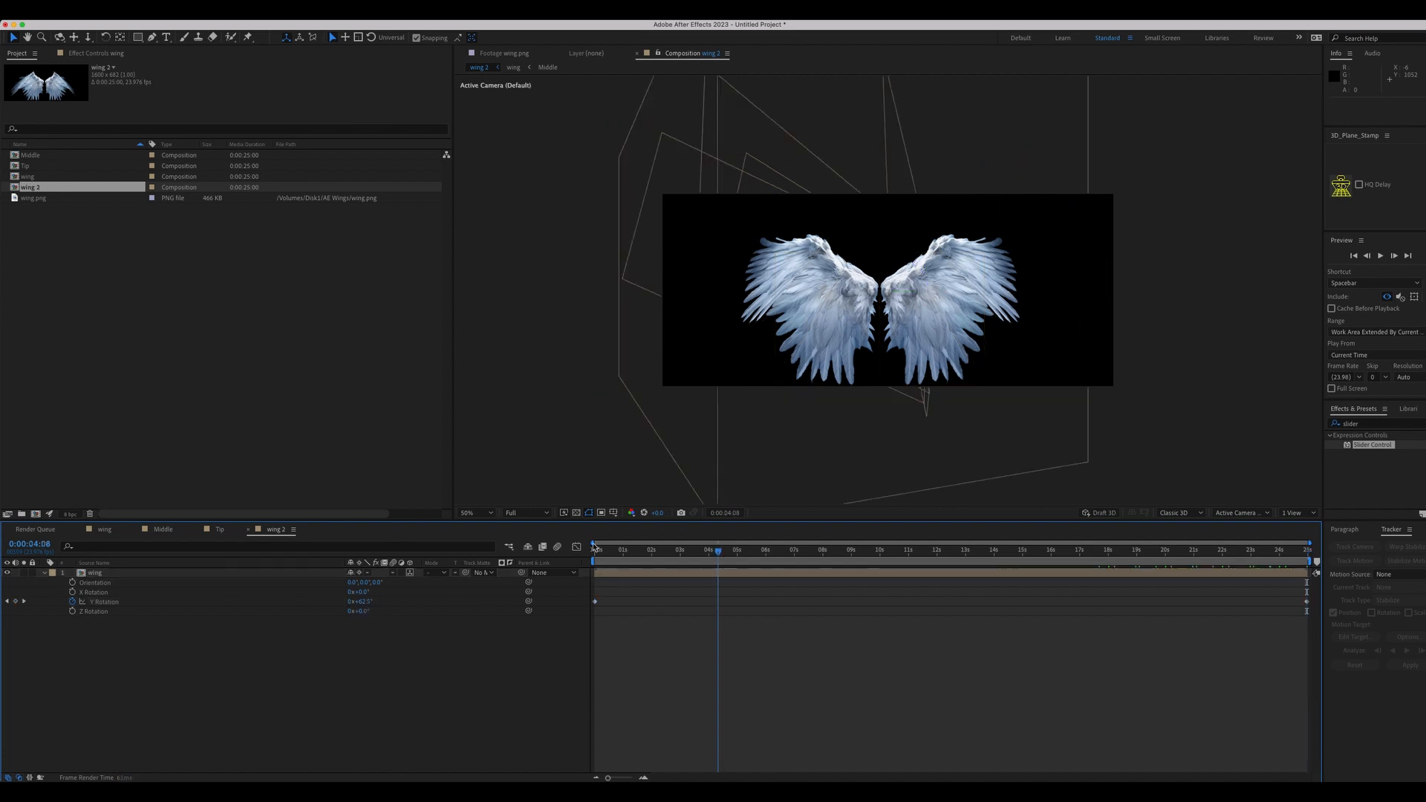
key("space")
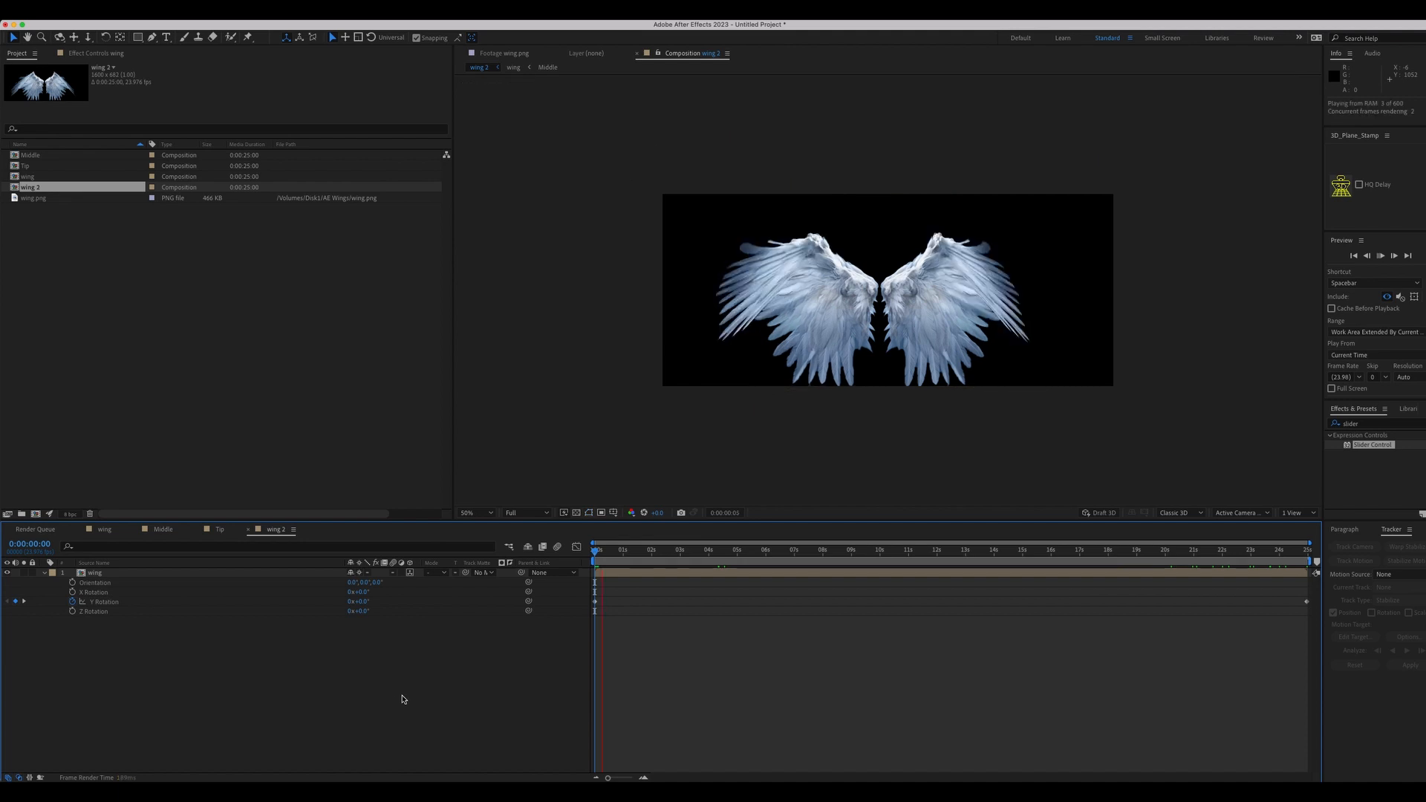